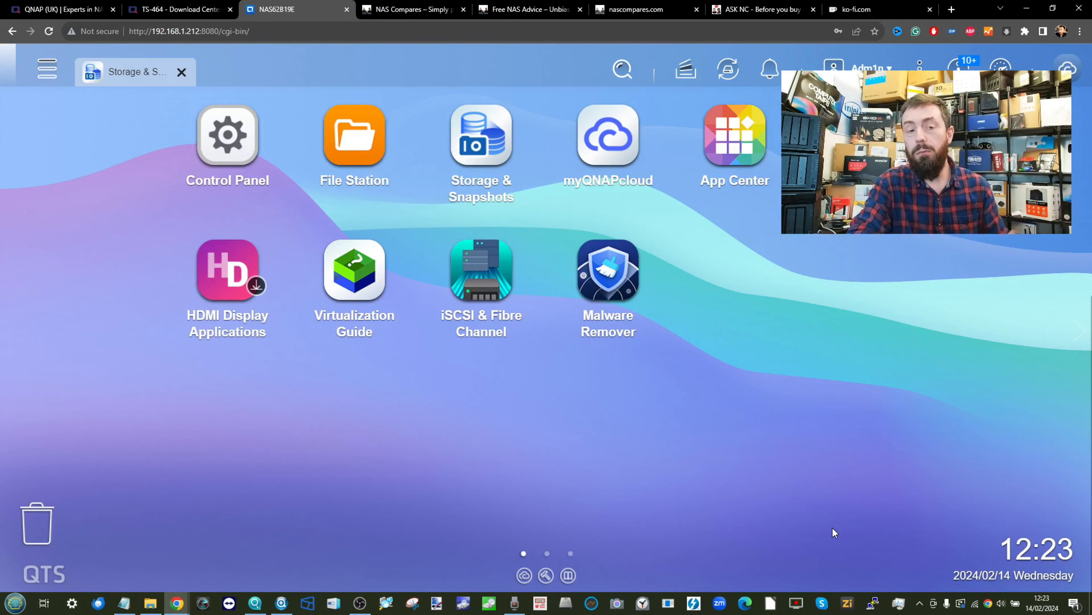
# - Open the Control Panel from the QTS desktop
pyautogui.click(228, 140)
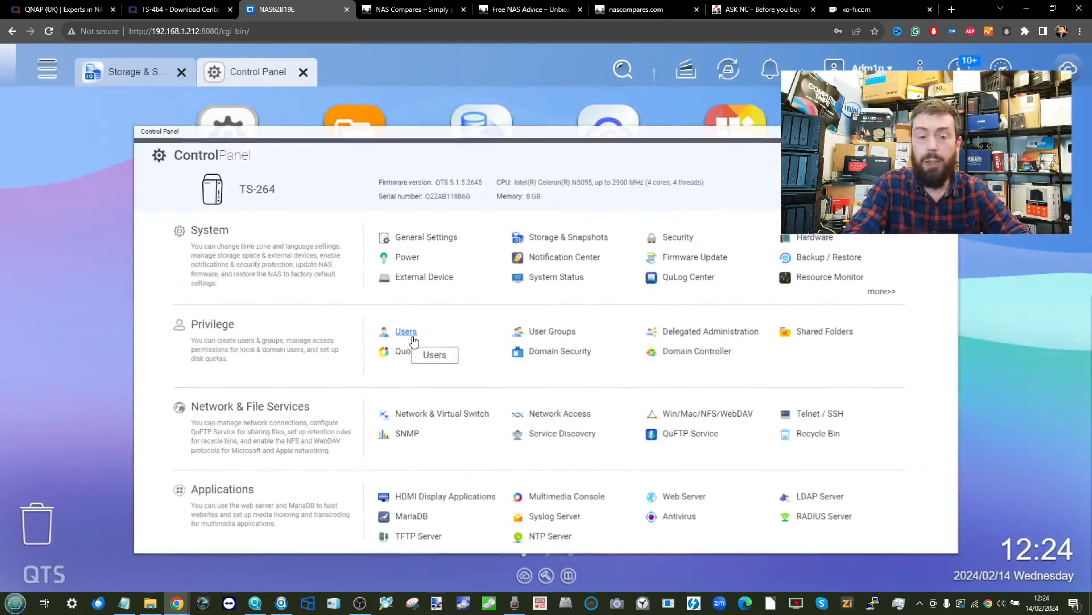
# - Go to Privilege > Users and open the Create a User form
pyautogui.click(405, 330)
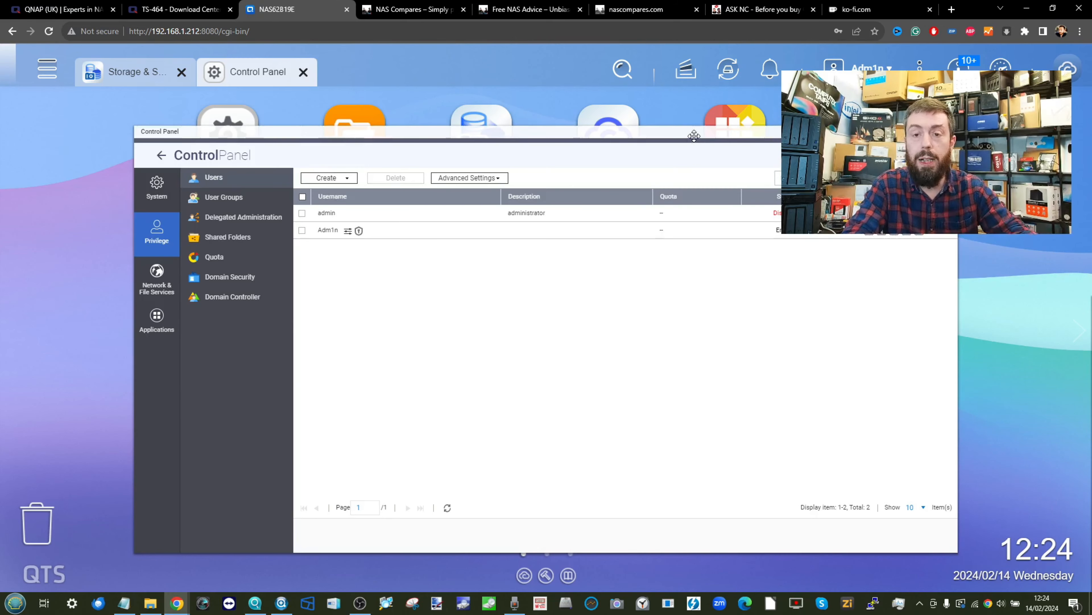
pyautogui.moveTo(694, 136); pyautogui.dragTo(569, 160)
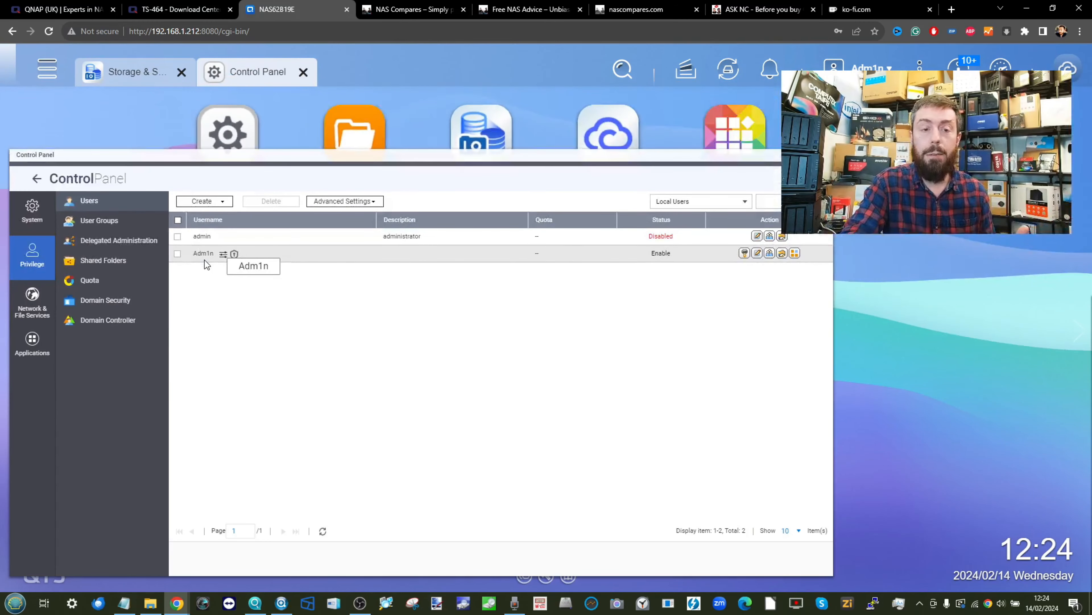
pyautogui.moveTo(235, 254)
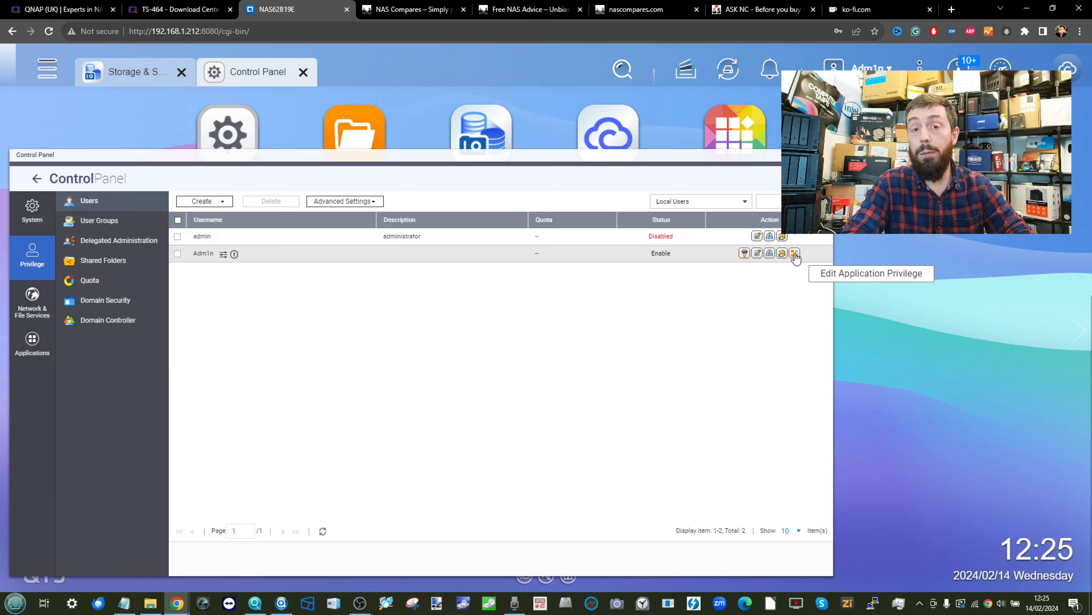
pyautogui.click(876, 68)
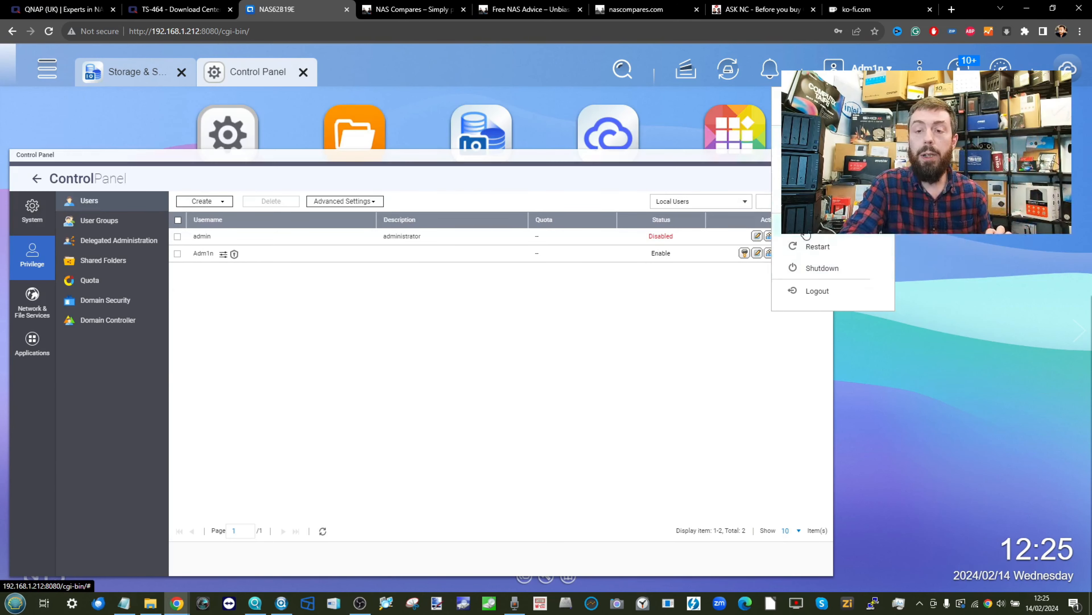
pyautogui.click(531, 316)
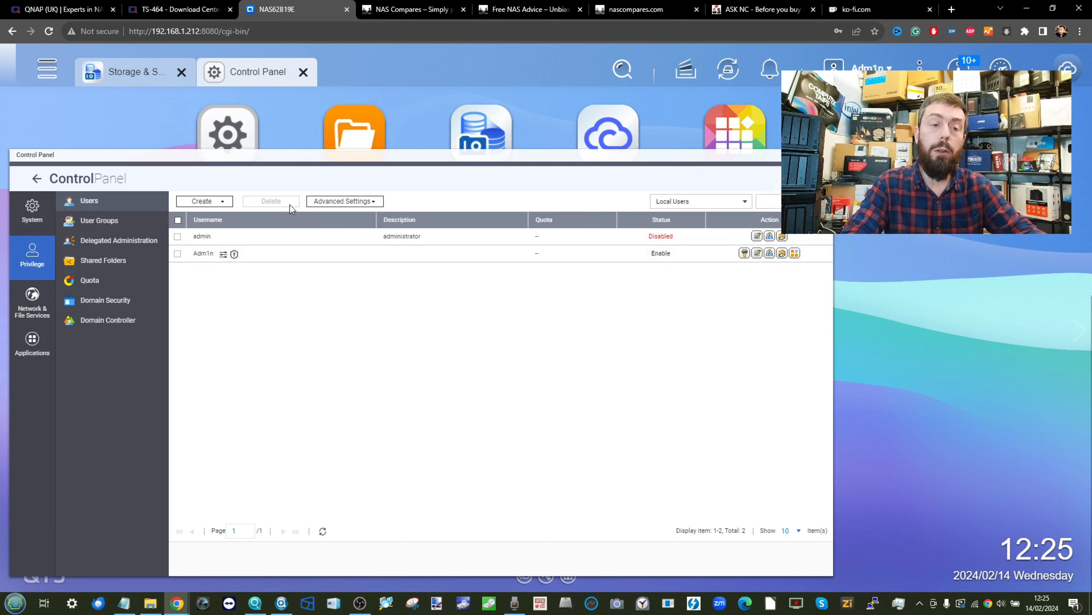
pyautogui.click(208, 202)
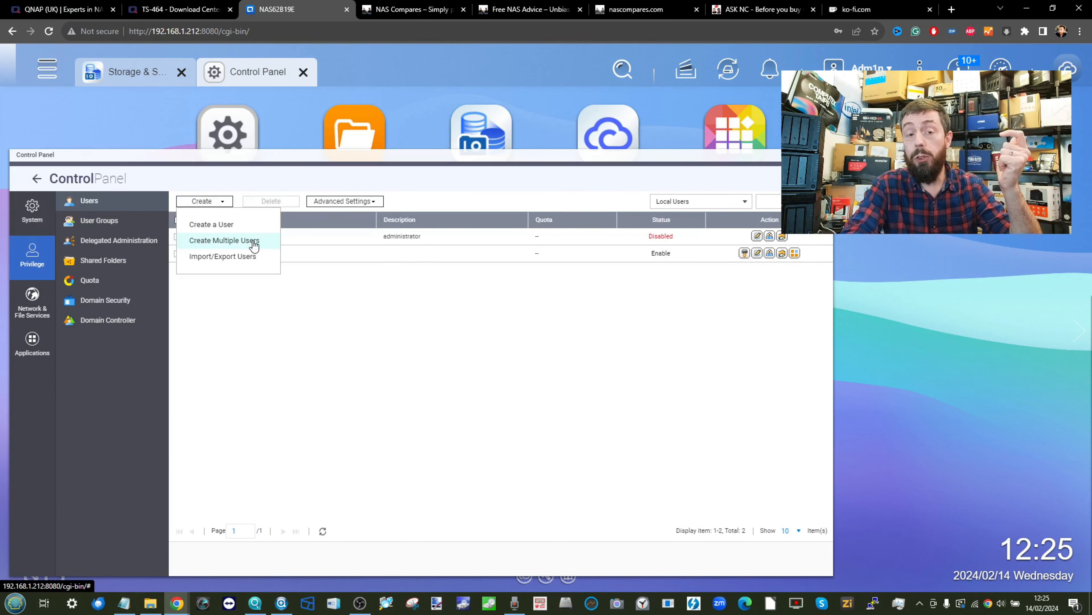
pyautogui.click(219, 230)
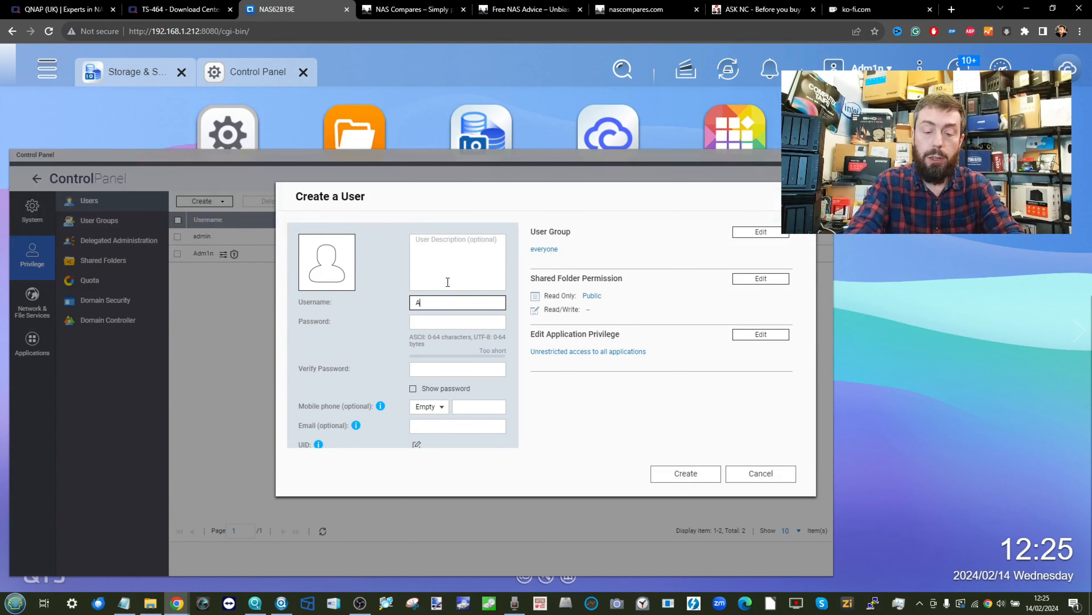
# - Enter the new user's username and type the password twice to confirm it
pyautogui.write('Alan')
pyautogui.press('Tab')
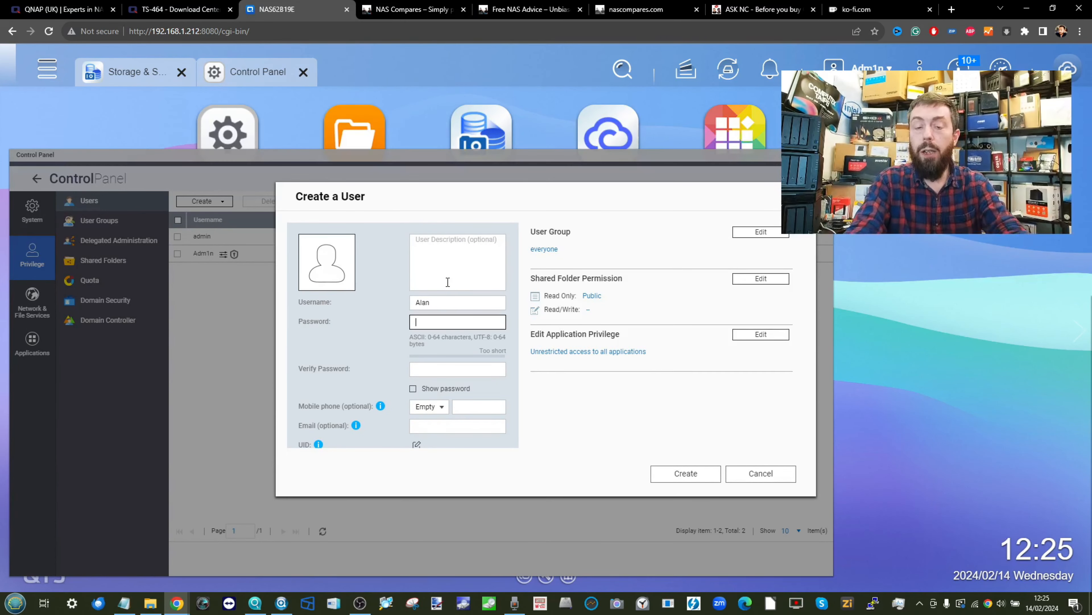
pyautogui.write('*********')
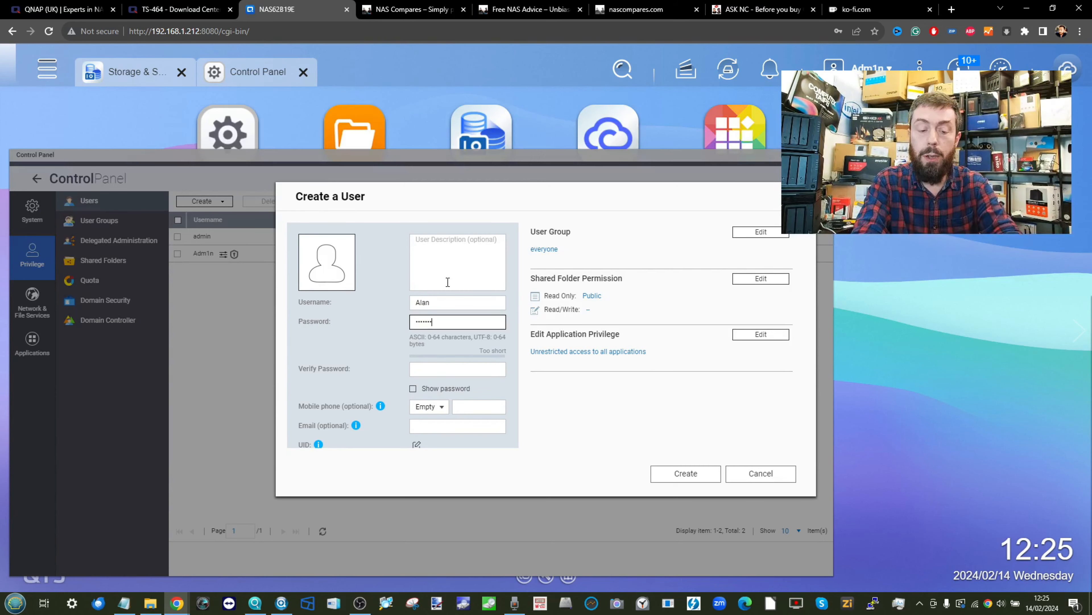
pyautogui.click(450, 369)
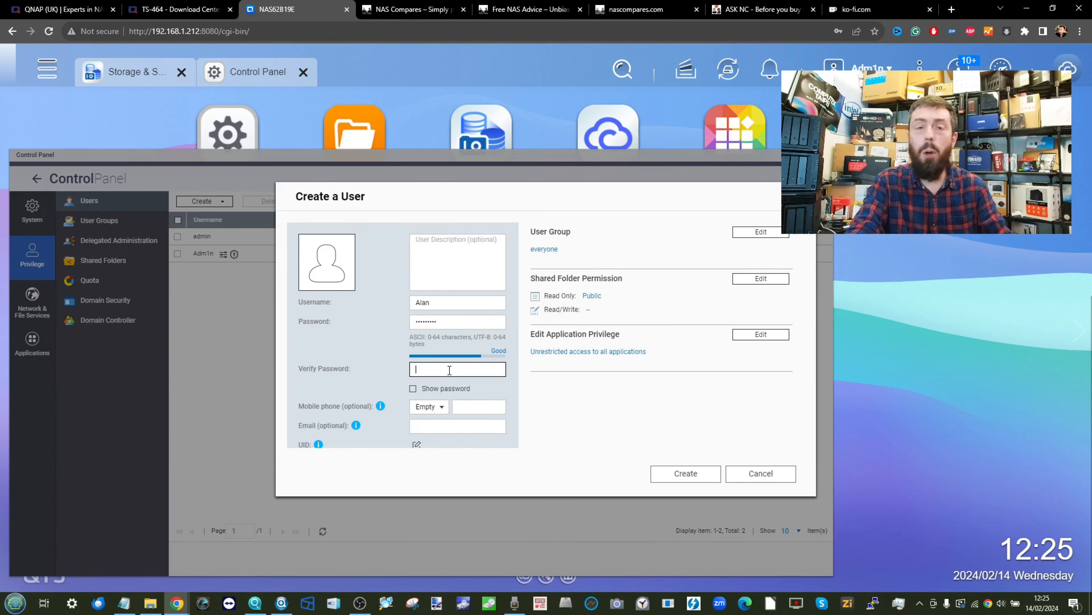
pyautogui.write('****')
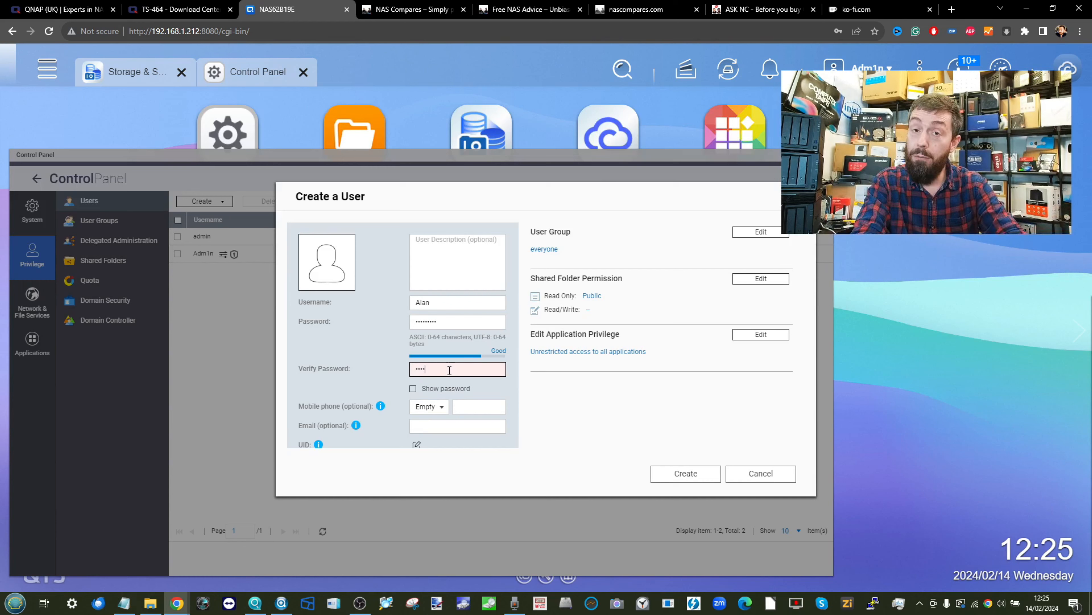
pyautogui.write('*****')
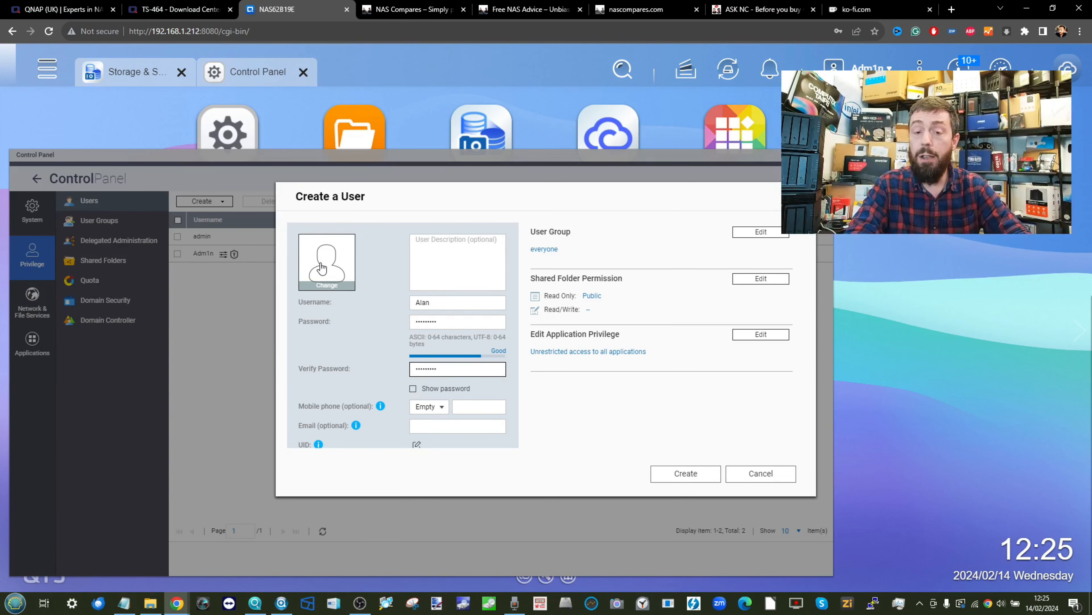
pyautogui.scroll(-2, 373, 331)
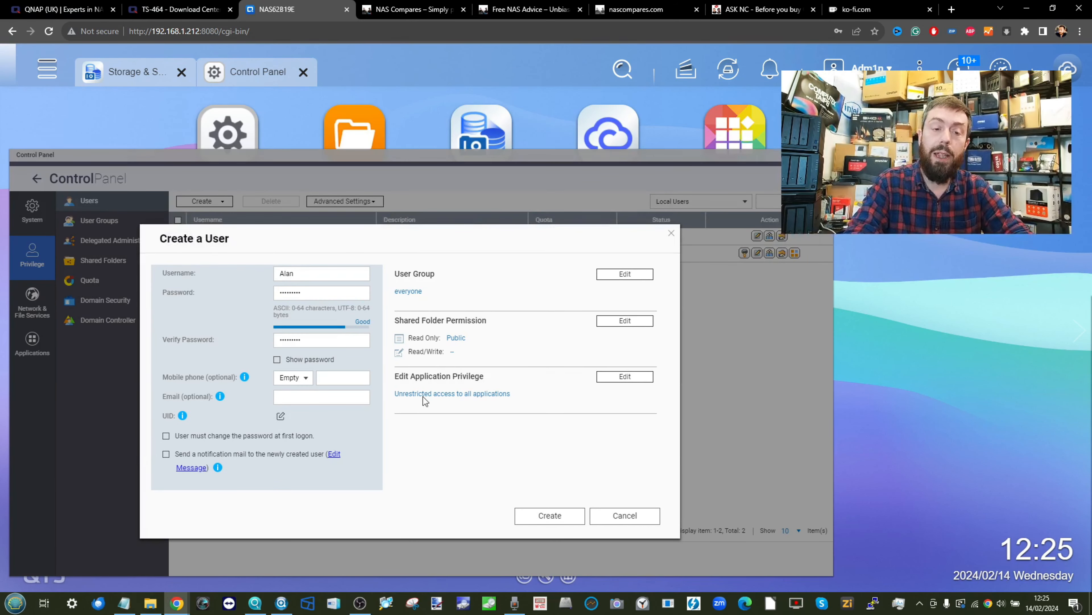
pyautogui.scroll(2, 235, 387)
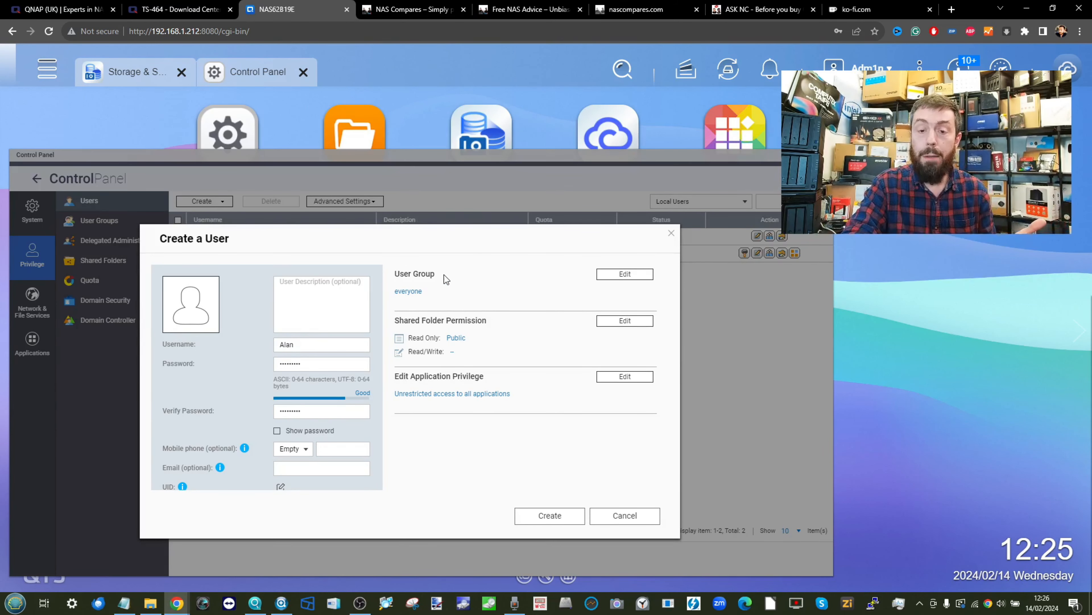
# - Keep the everyone group, grant read/write on Public, and create the user account
pyautogui.click(629, 278)
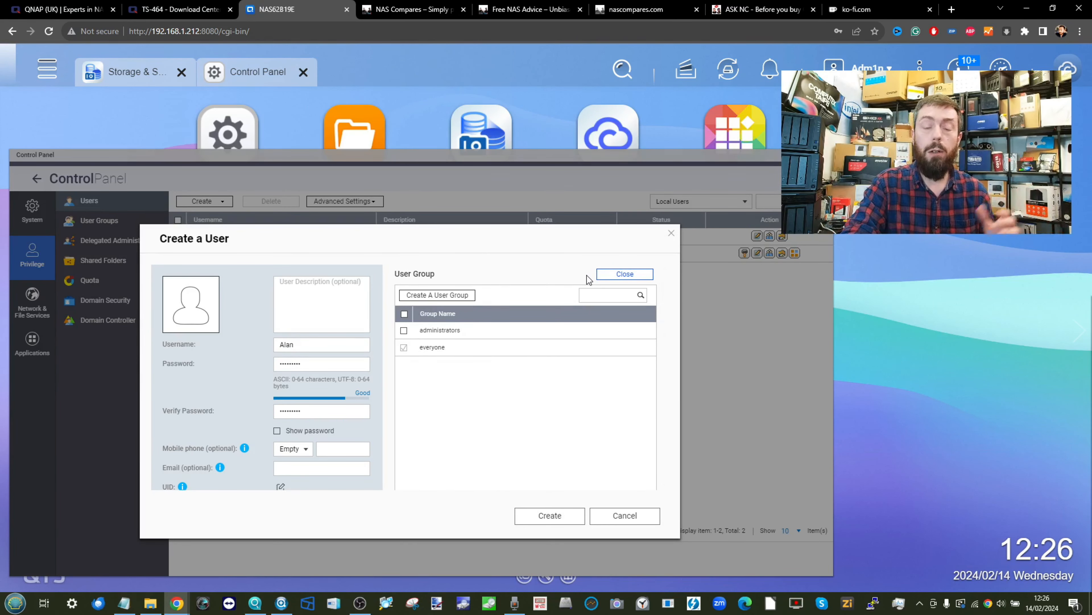
pyautogui.click(630, 274)
pyautogui.click(622, 320)
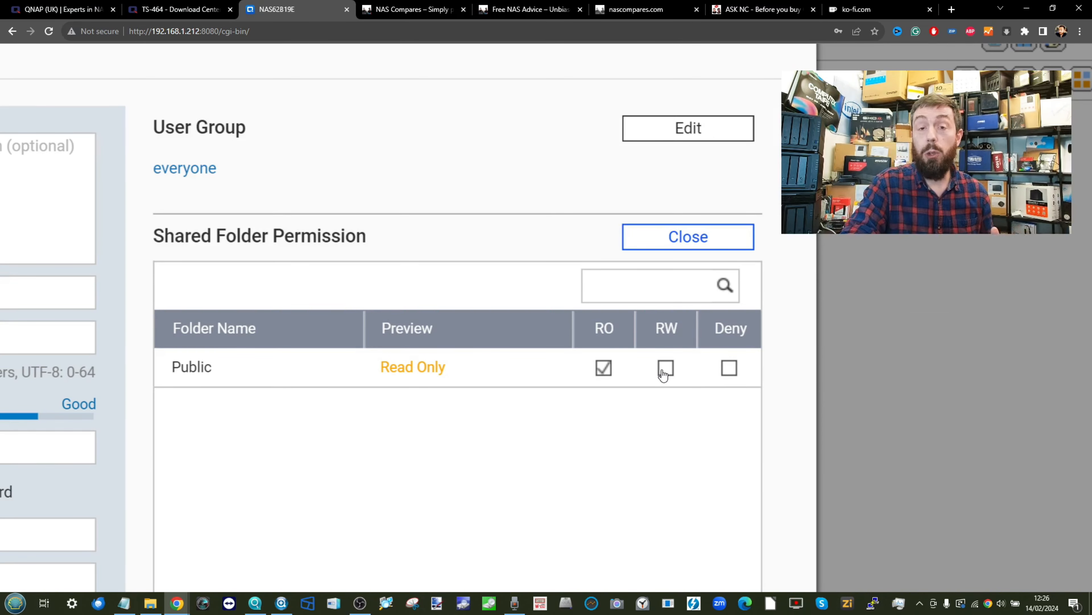
pyautogui.scroll(-1, 698, 218)
pyautogui.scroll(-2, 698, 218)
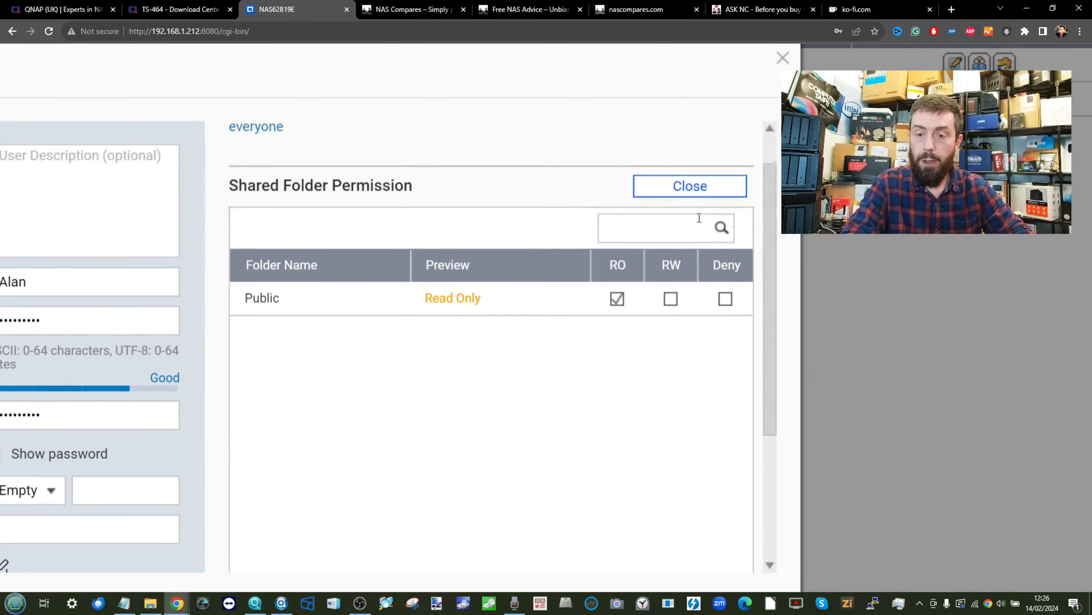
pyautogui.scroll(-1, 698, 218)
pyautogui.click(671, 254)
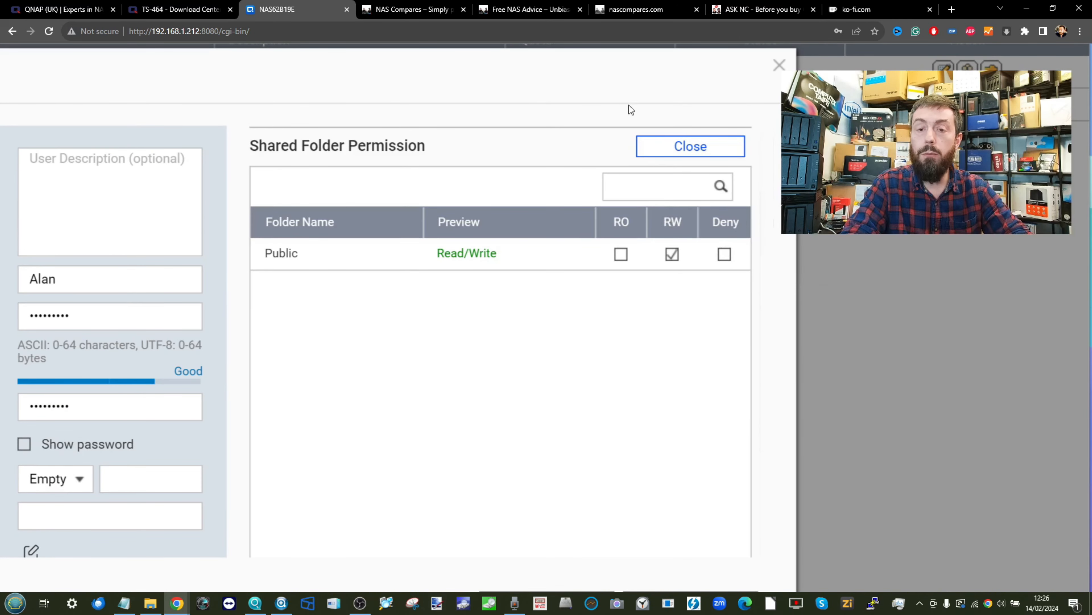
pyautogui.scroll(-5, 622, 113)
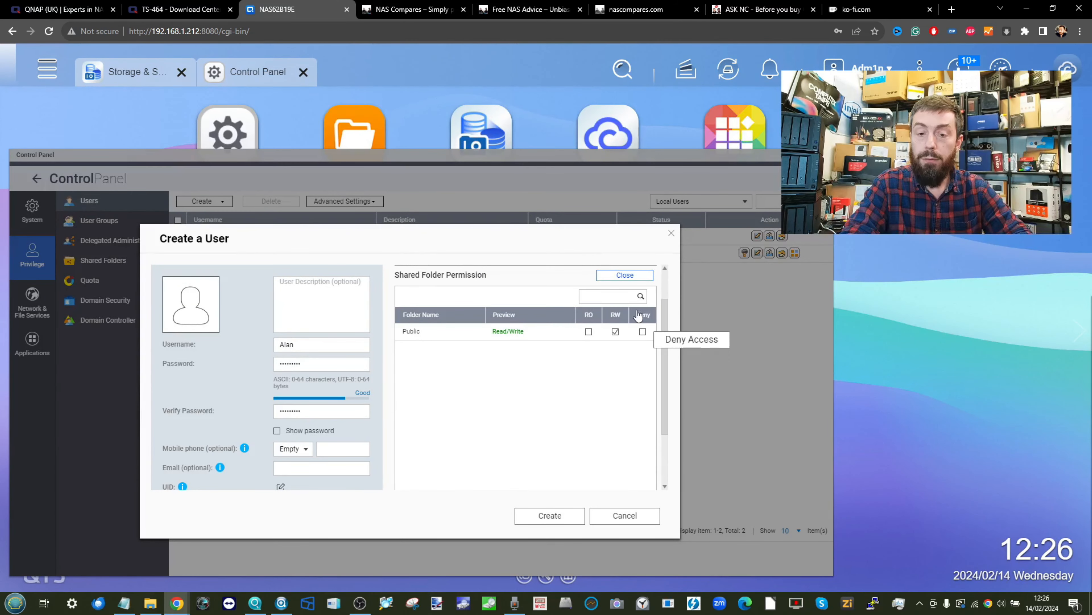
pyautogui.click(620, 277)
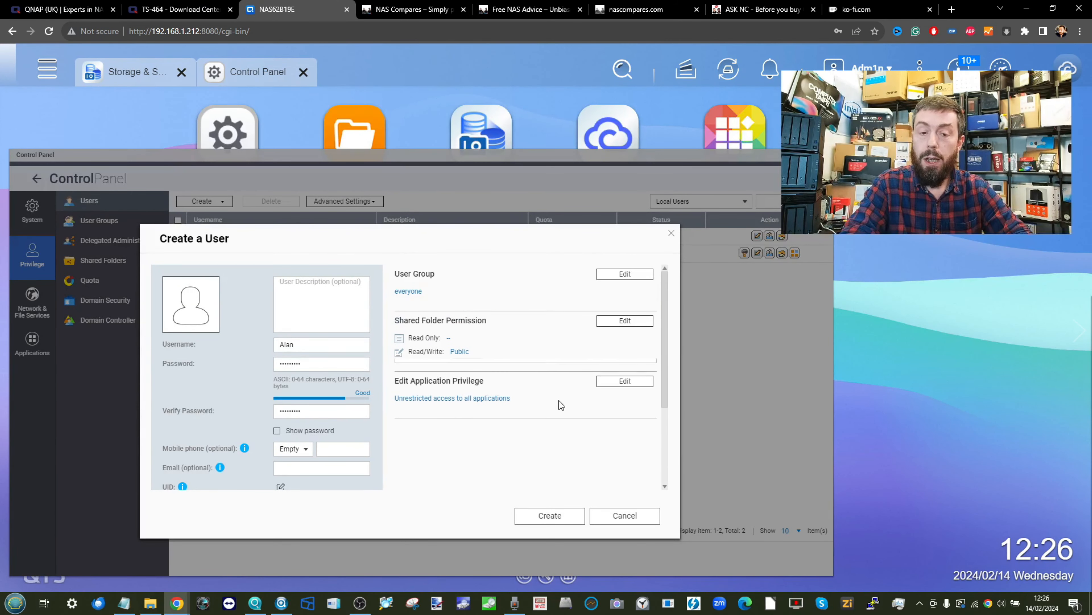
pyautogui.click(624, 376)
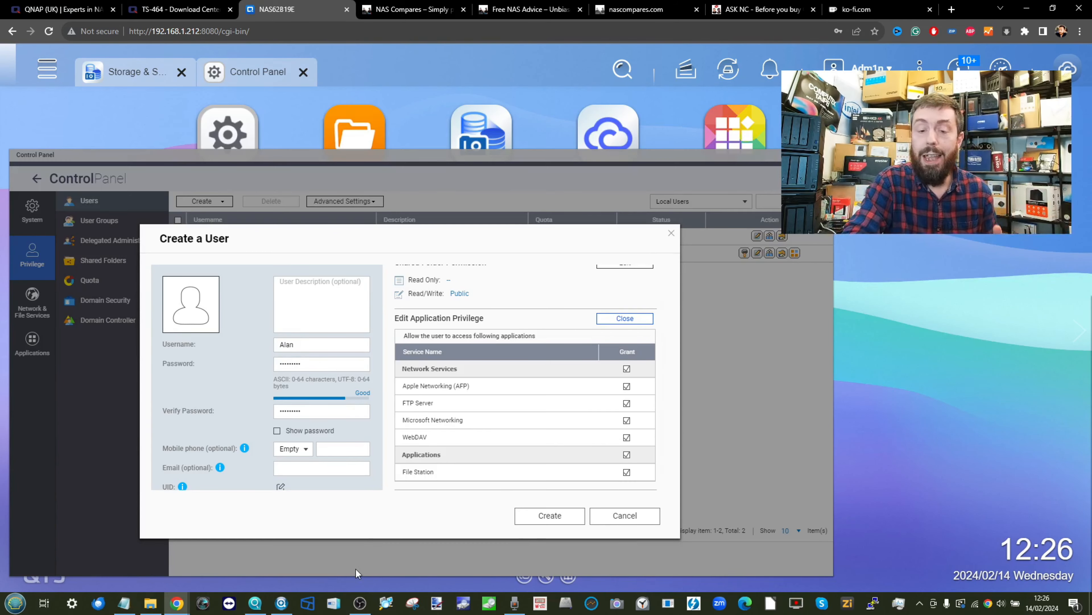
pyautogui.click(530, 517)
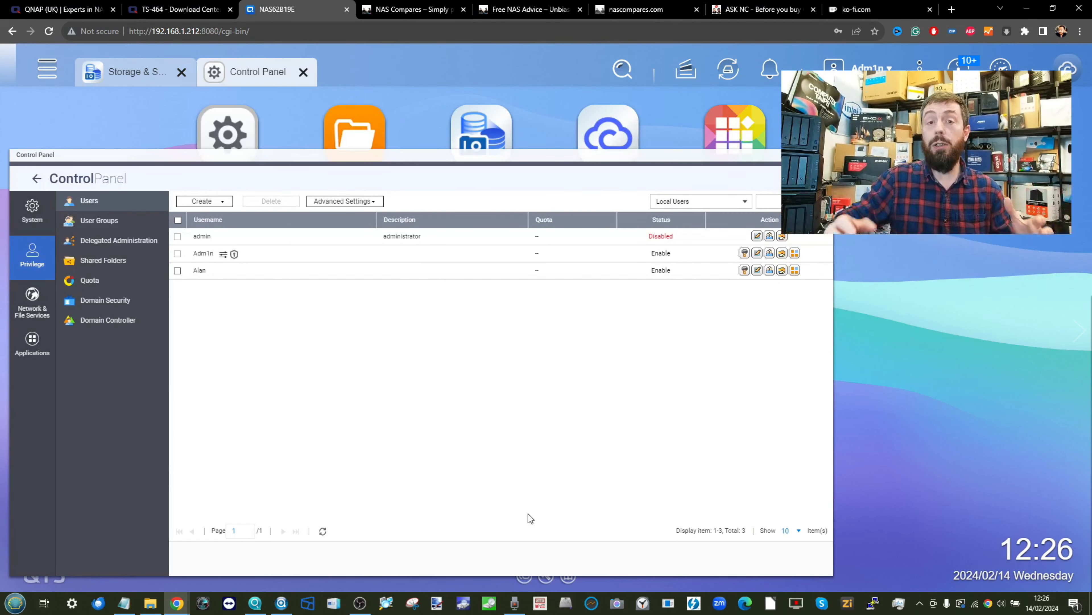
# - Start the Multiple Users wizard with prefix USER, start number 1, count 5 and a shared password
pyautogui.click(212, 201)
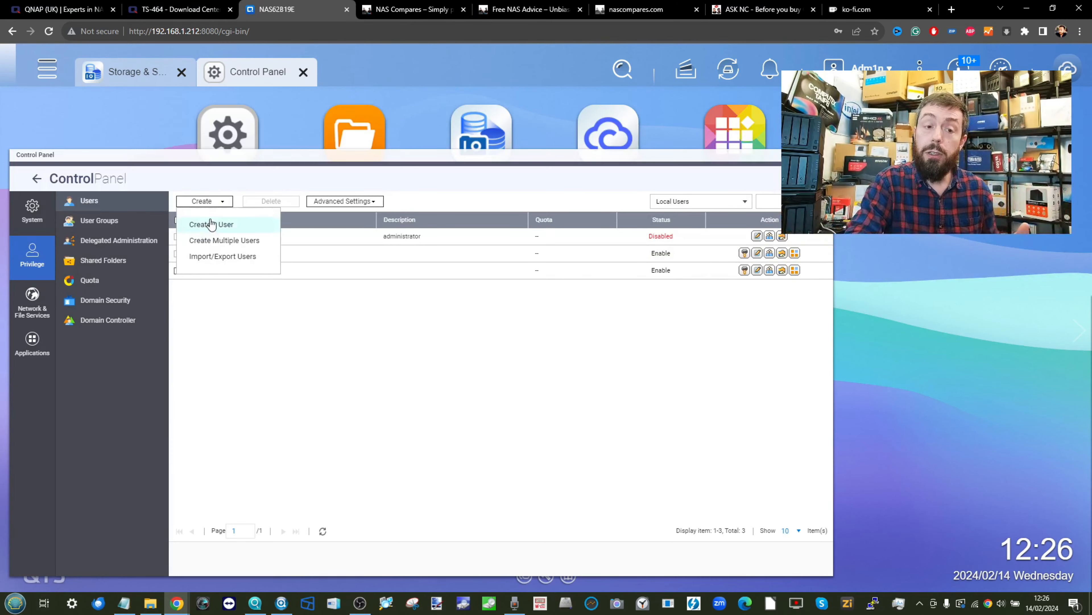
pyautogui.click(216, 240)
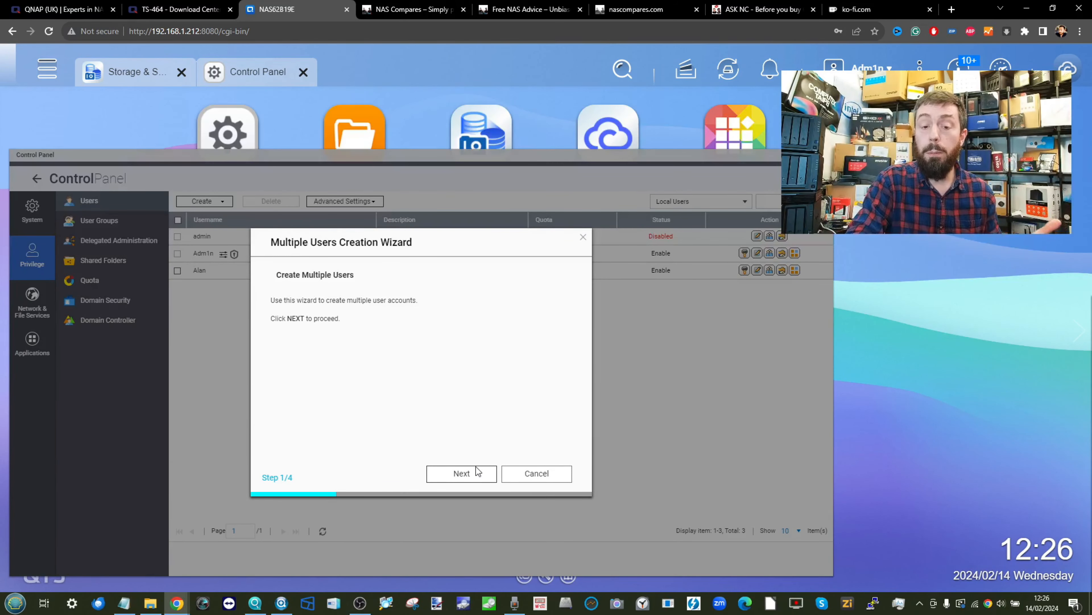
pyautogui.click(462, 473)
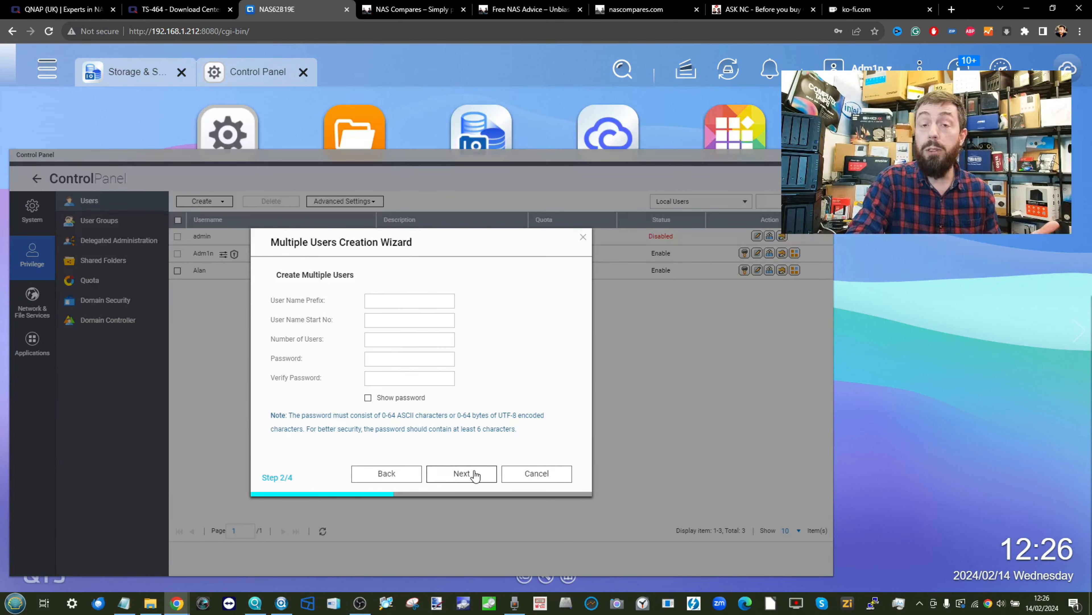
pyautogui.click(402, 308)
pyautogui.write('USER')
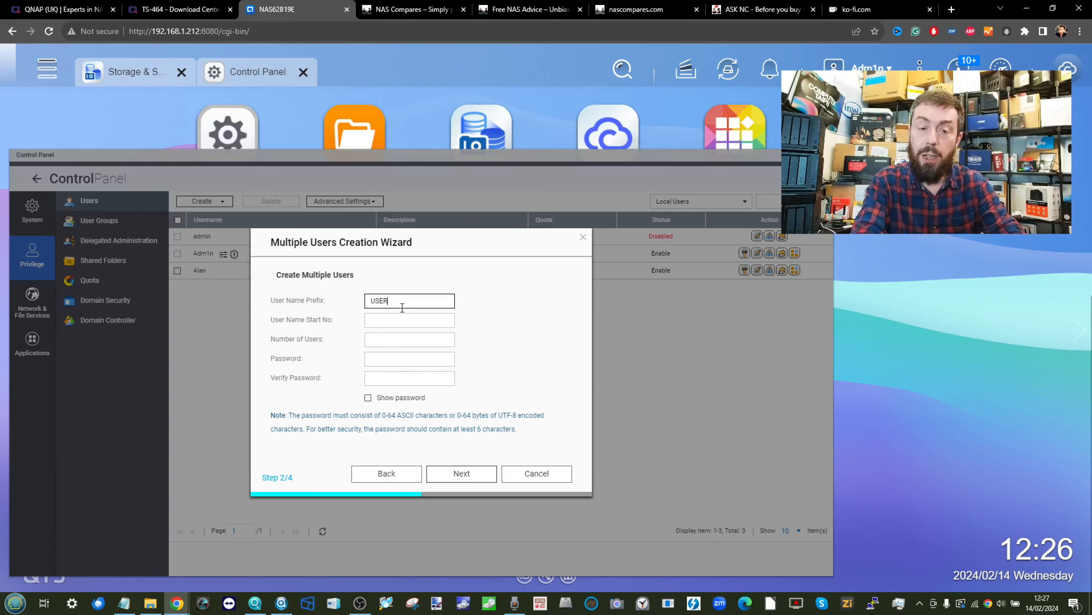
pyautogui.click(384, 319)
pyautogui.write('1')
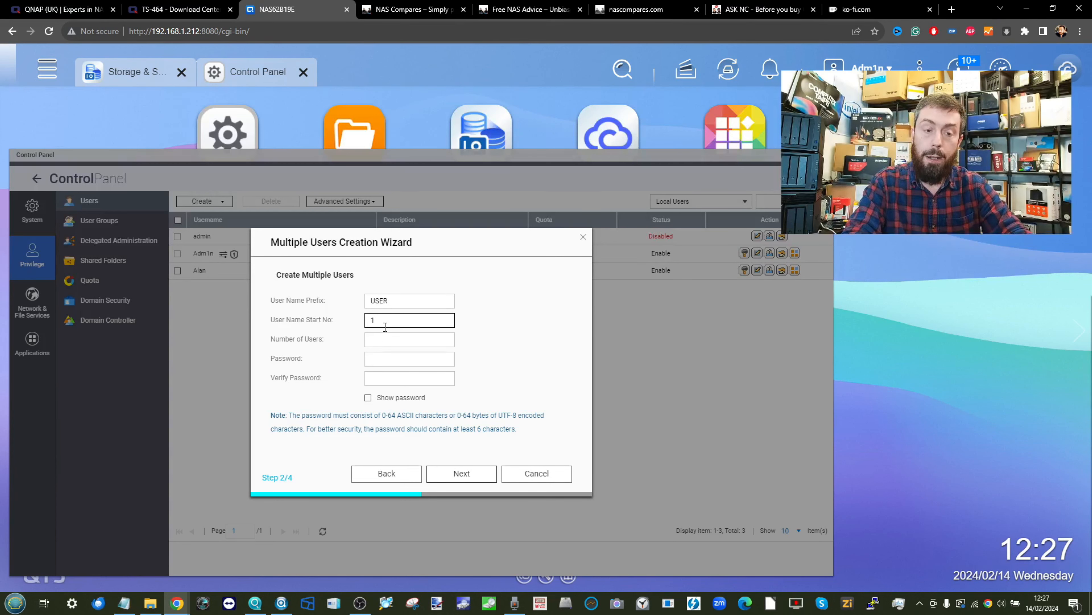
pyautogui.click(378, 344)
pyautogui.write('5')
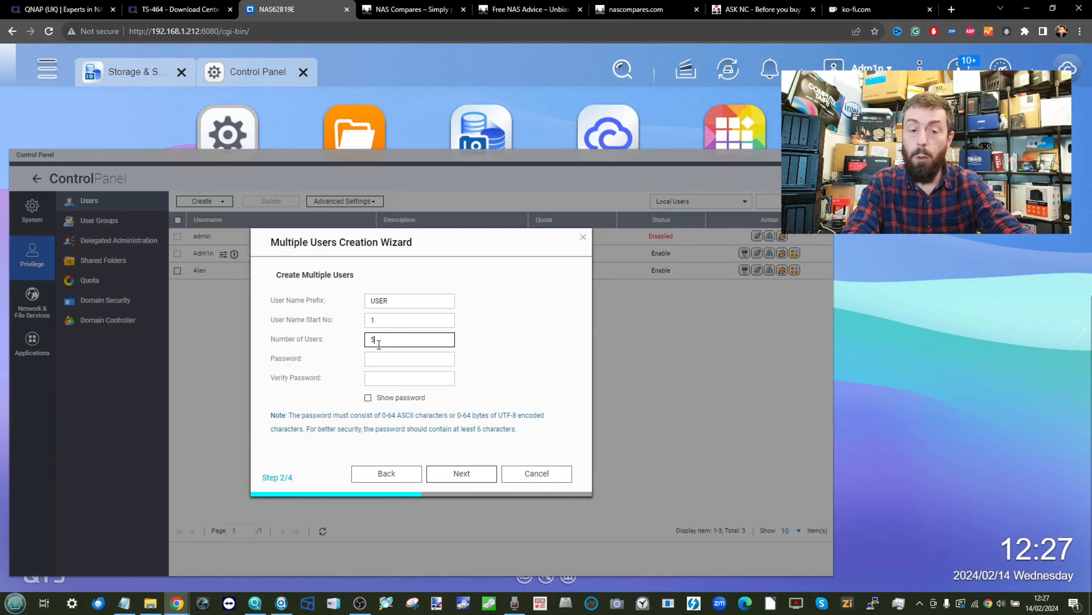
pyautogui.click(373, 359)
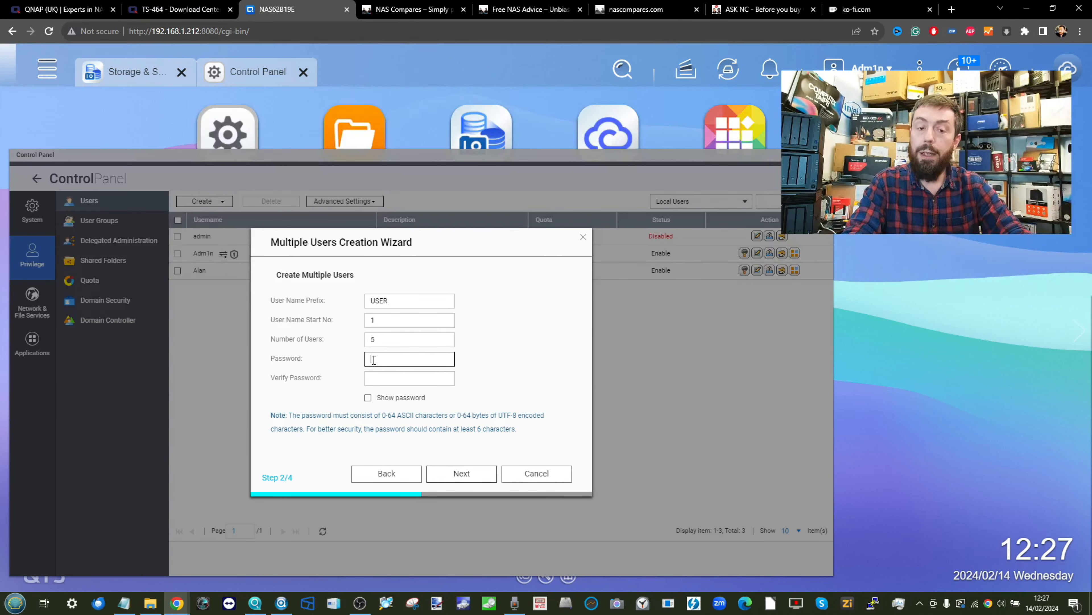
pyautogui.write('pass')
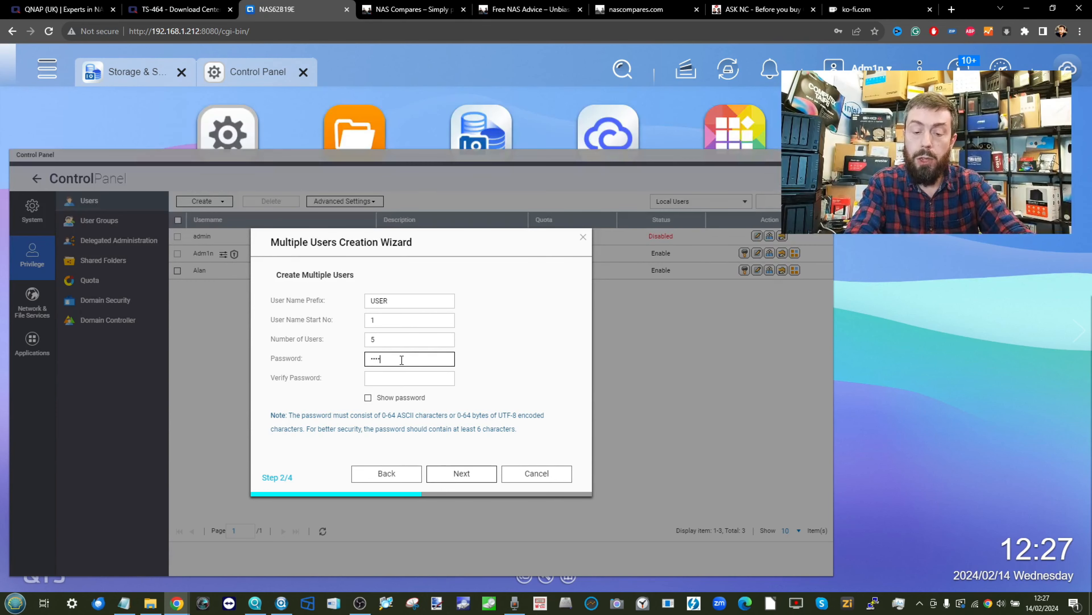
pyautogui.write('word1')
pyautogui.click(401, 376)
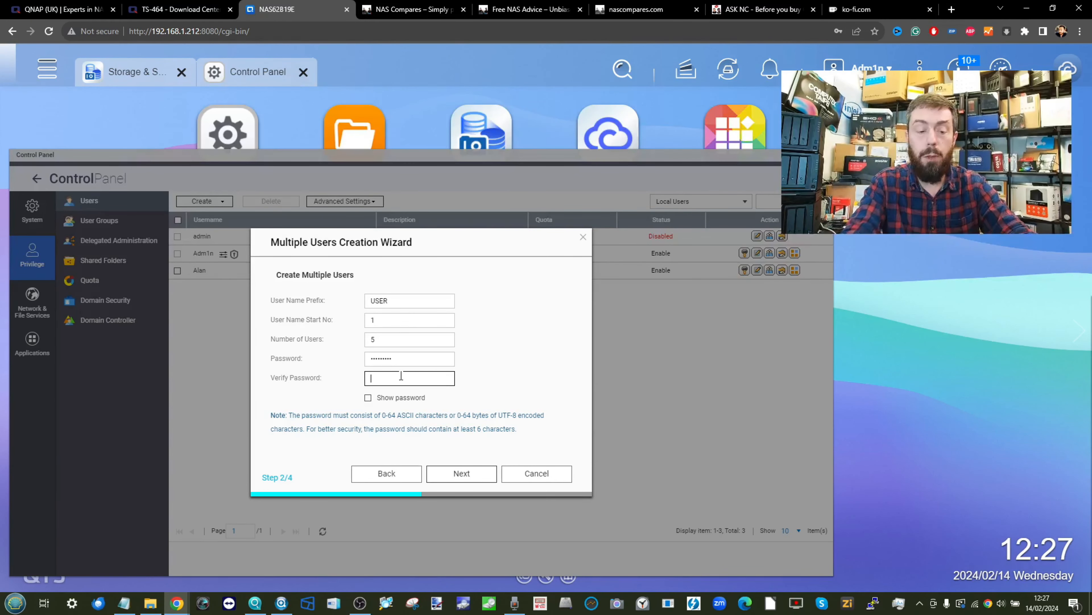
pyautogui.write('password')
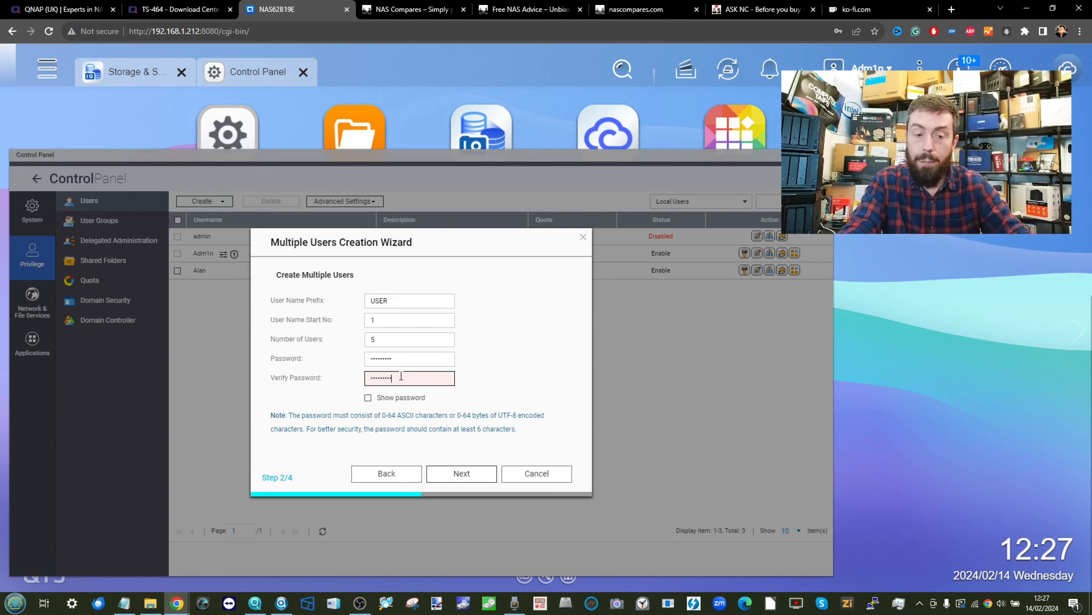
# - Leave the accounts enabled and create USER1 through USER5
pyautogui.click(473, 472)
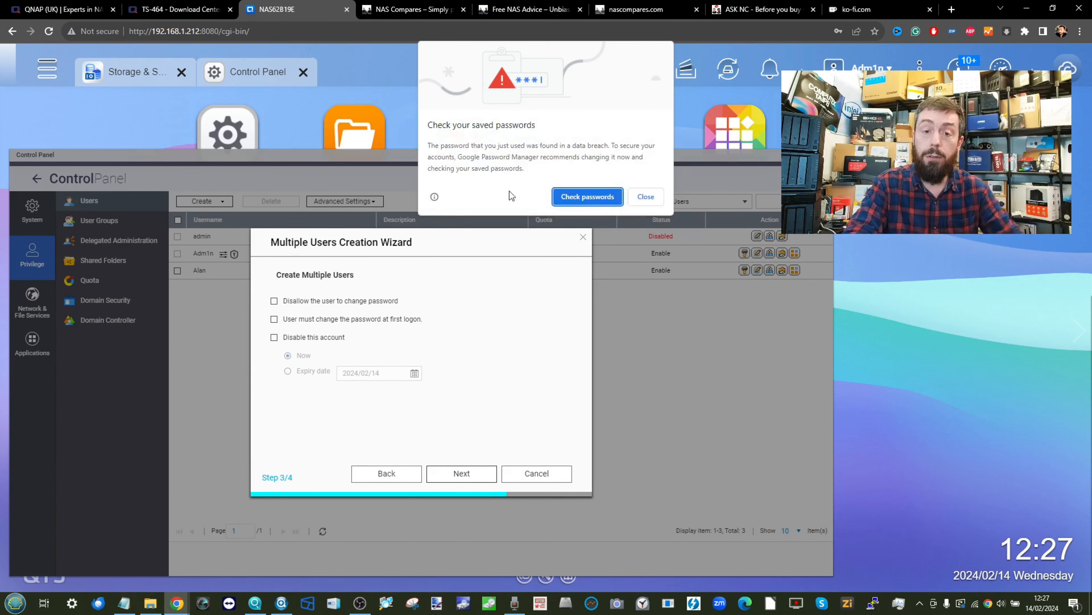
pyautogui.click(646, 197)
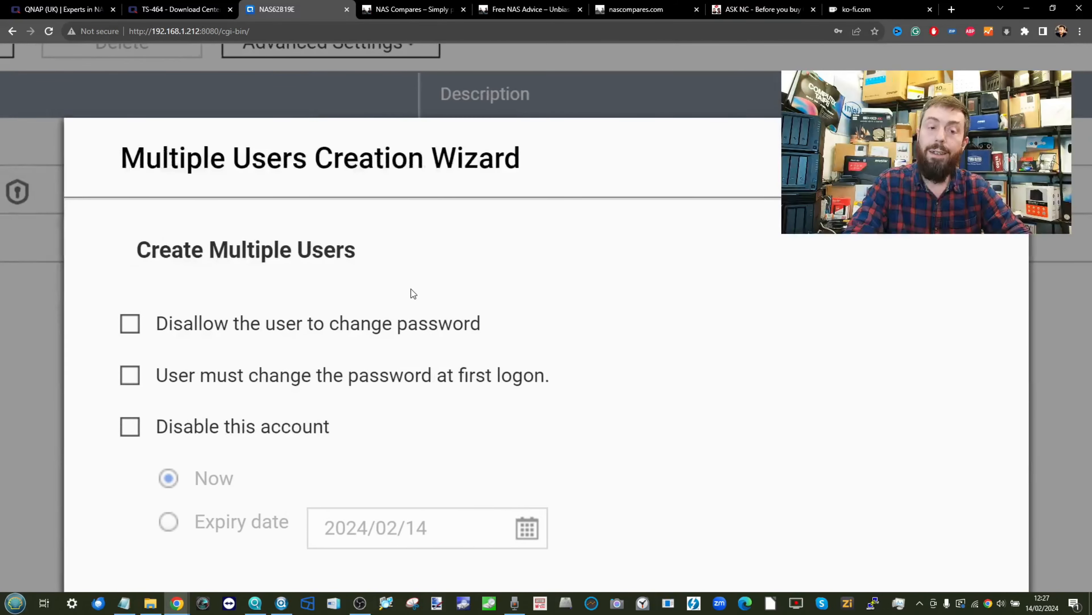
pyautogui.scroll(-1, 410, 288)
pyautogui.hscroll(-1, 410, 289)
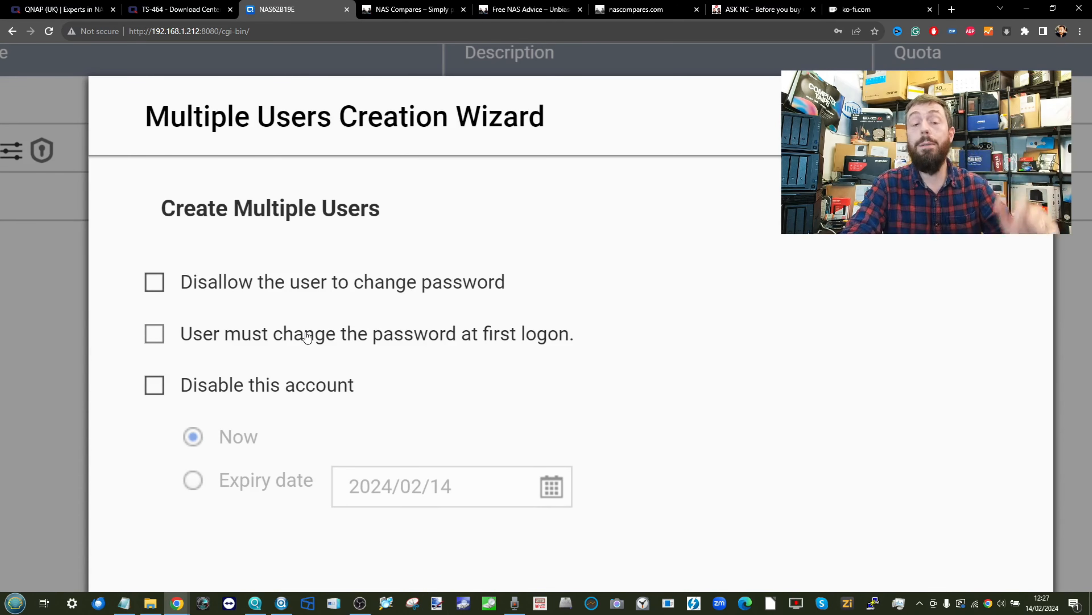
pyautogui.scroll(-5, 307, 336)
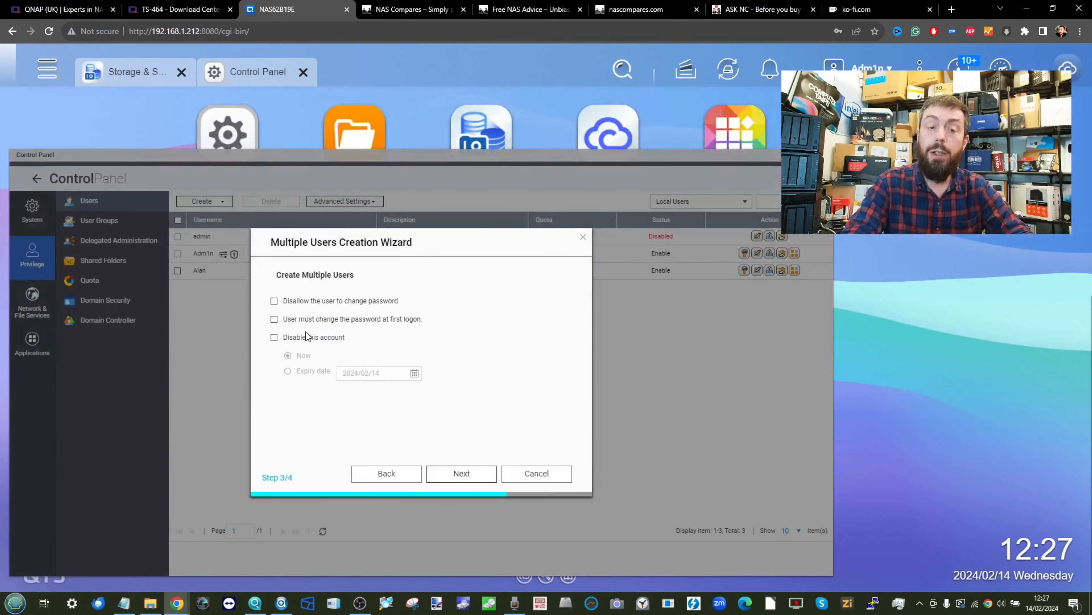
pyautogui.click(309, 340)
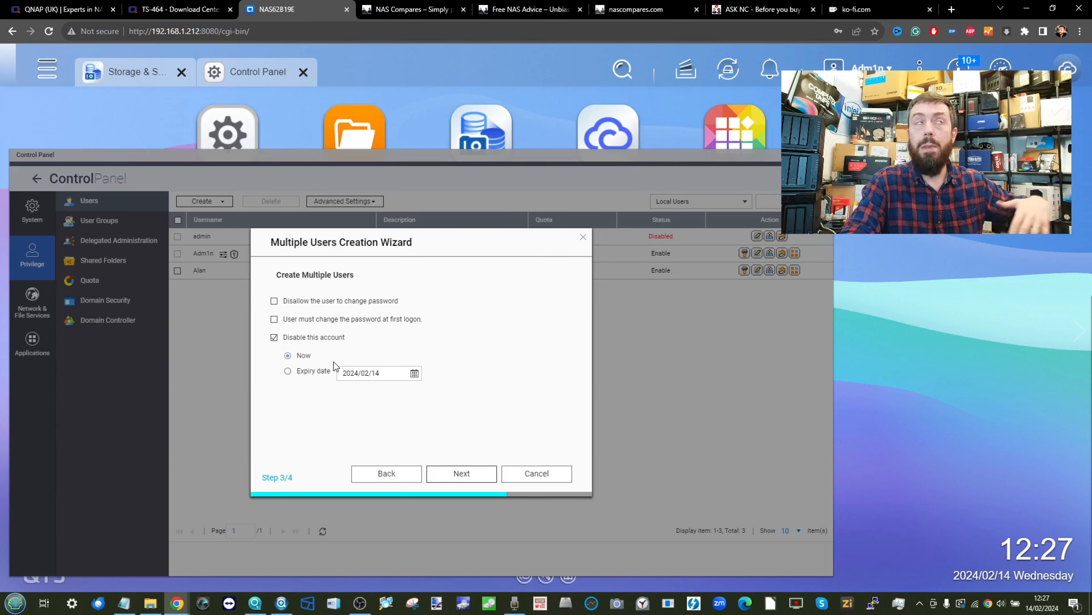
pyautogui.click(289, 340)
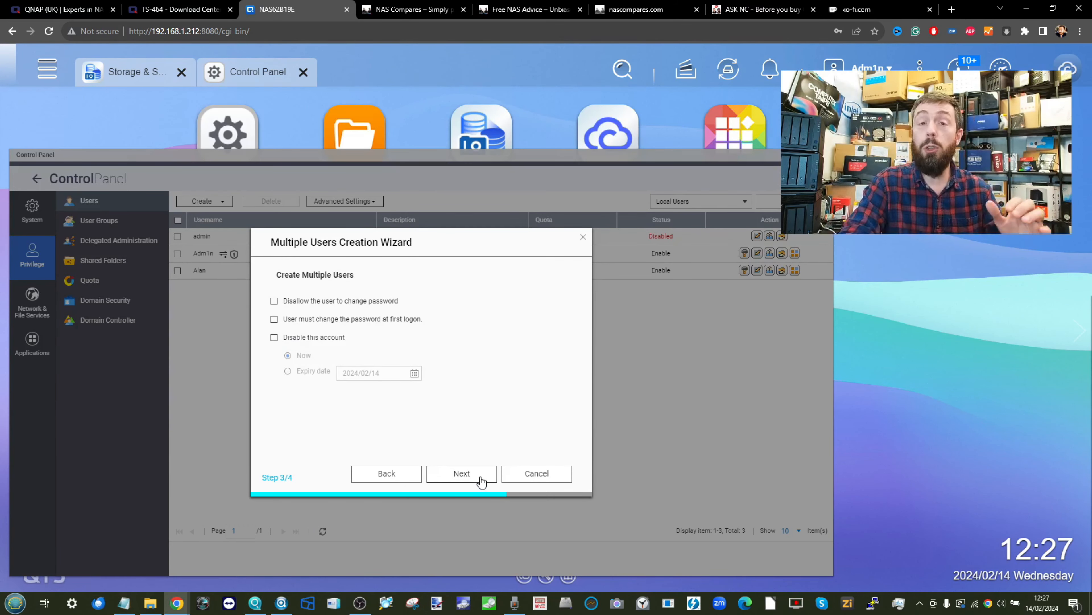
pyautogui.click(462, 473)
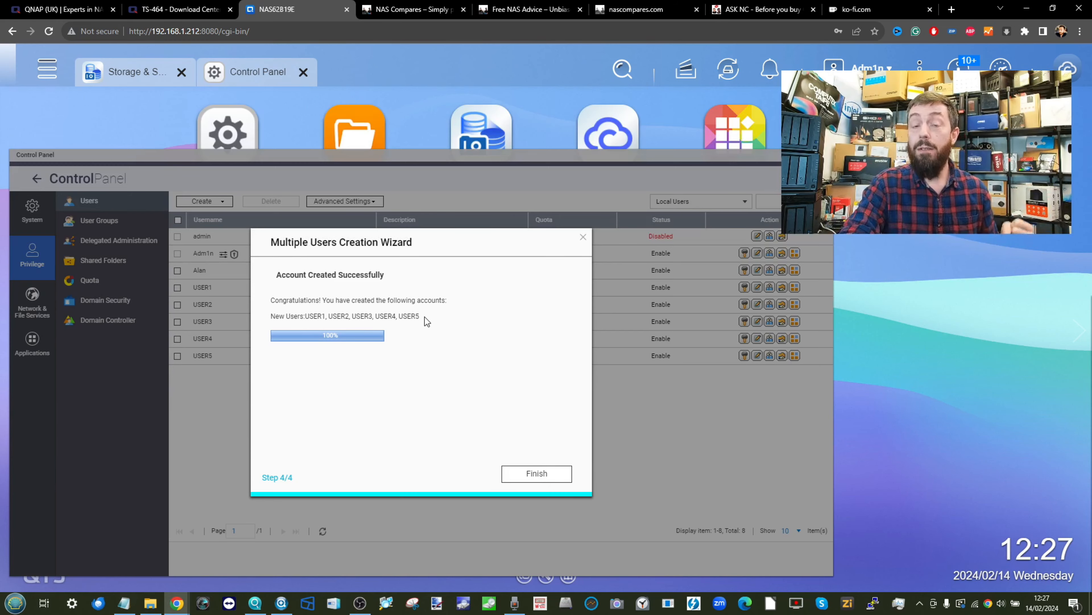
# - Finish the wizard and switch to the User Groups page
pyautogui.click(537, 473)
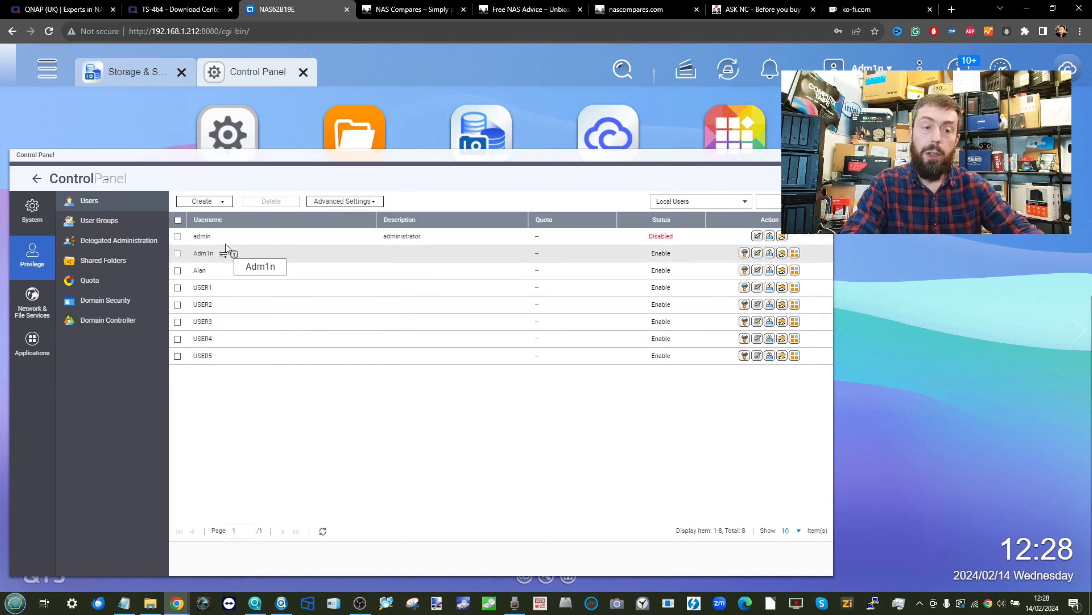
pyautogui.click(92, 222)
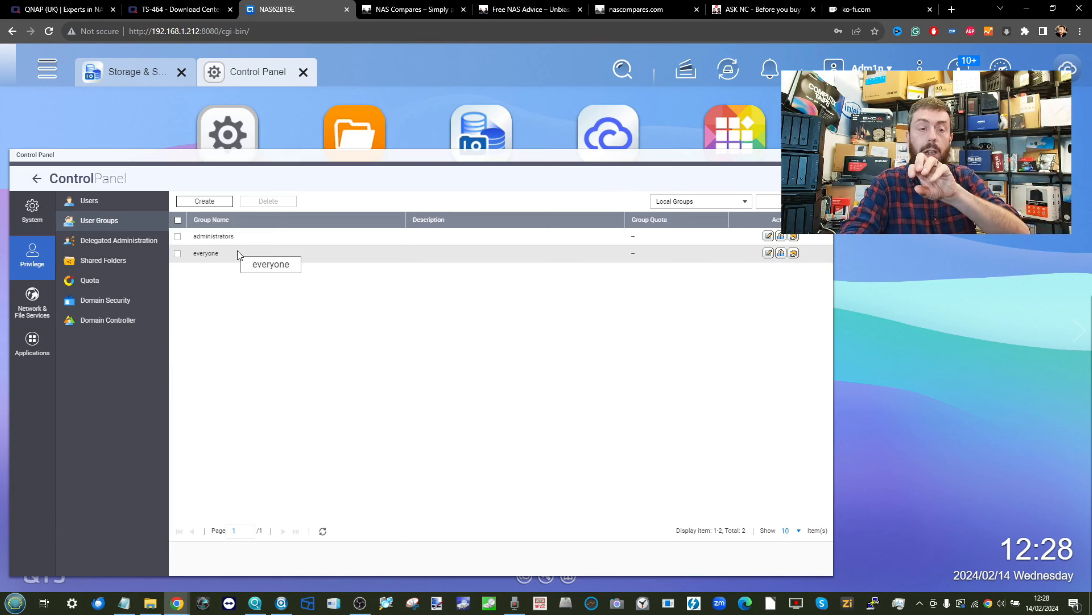
# - Name a new group BACKUPS and add USER4 and USER5 as members
pyautogui.click(203, 202)
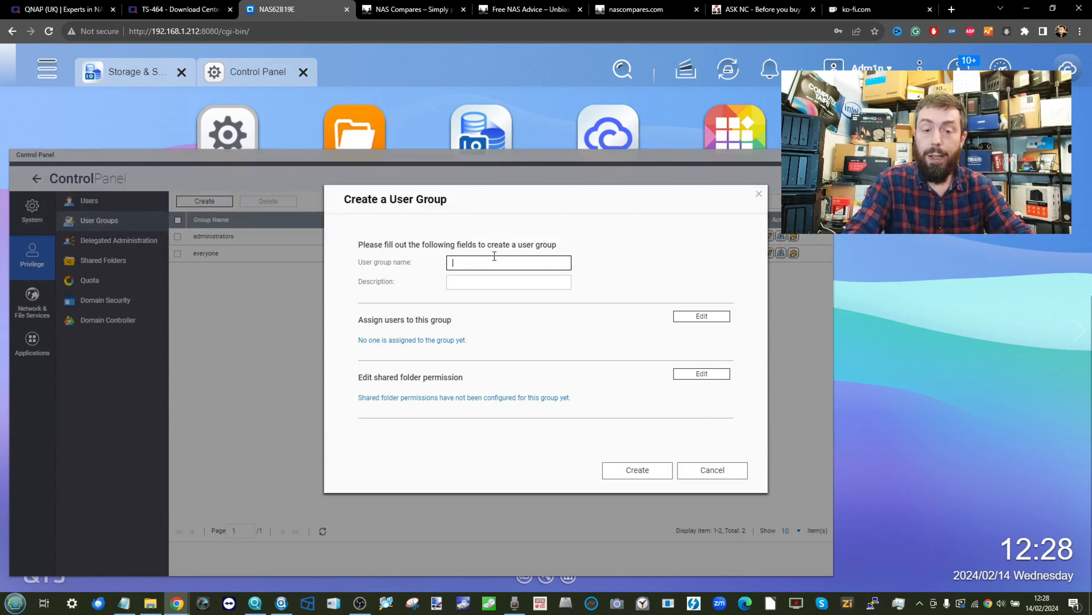
pyautogui.click(495, 257)
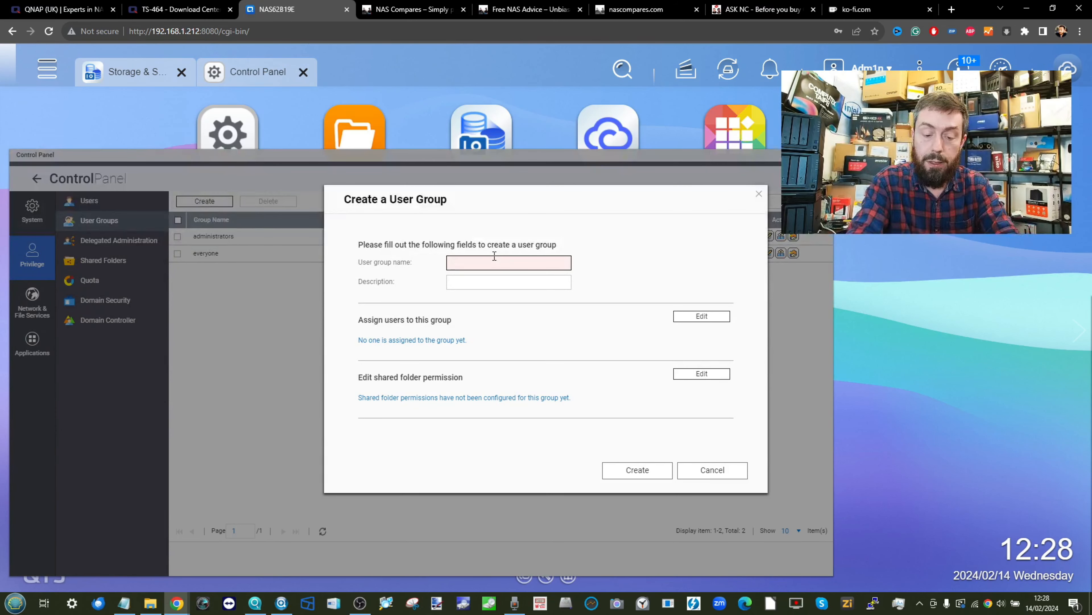
pyautogui.write('BACKUPS')
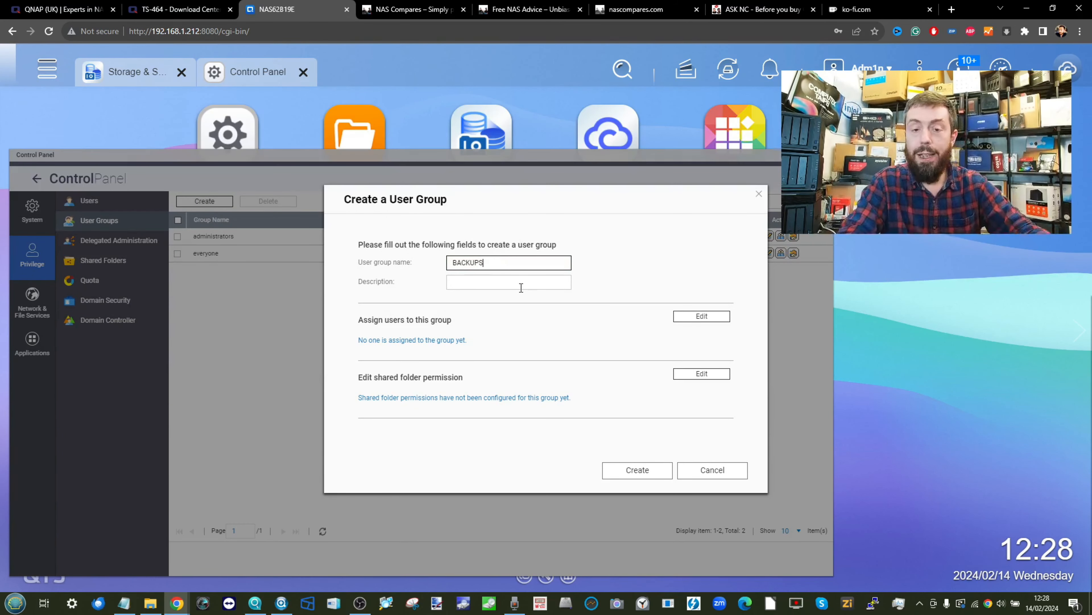
pyautogui.click(656, 259)
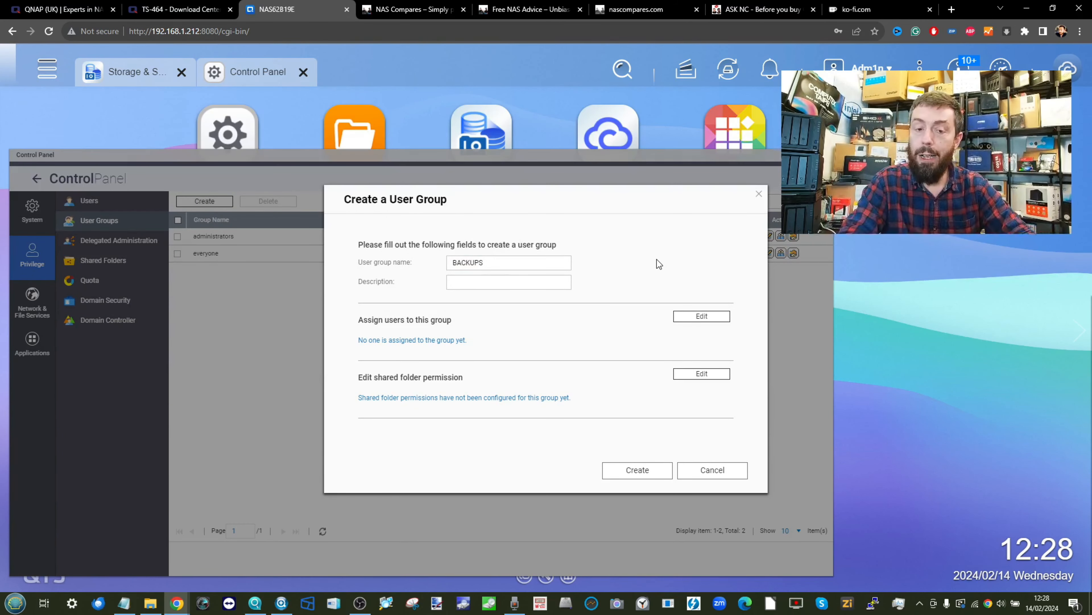
pyautogui.click(697, 318)
pyautogui.scroll(-3, 499, 332)
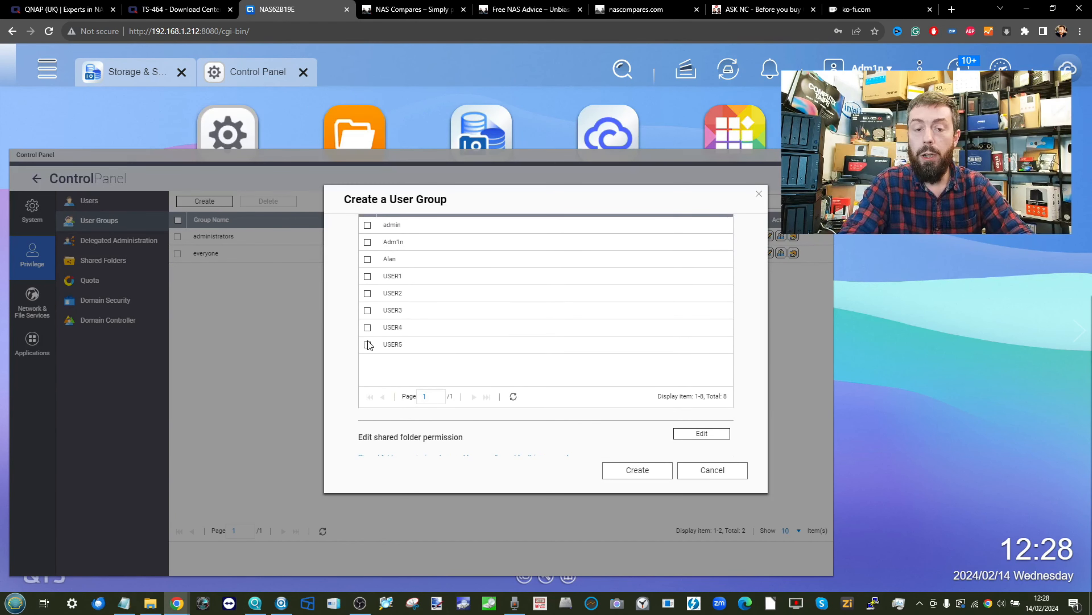
pyautogui.click(368, 327)
pyautogui.click(367, 344)
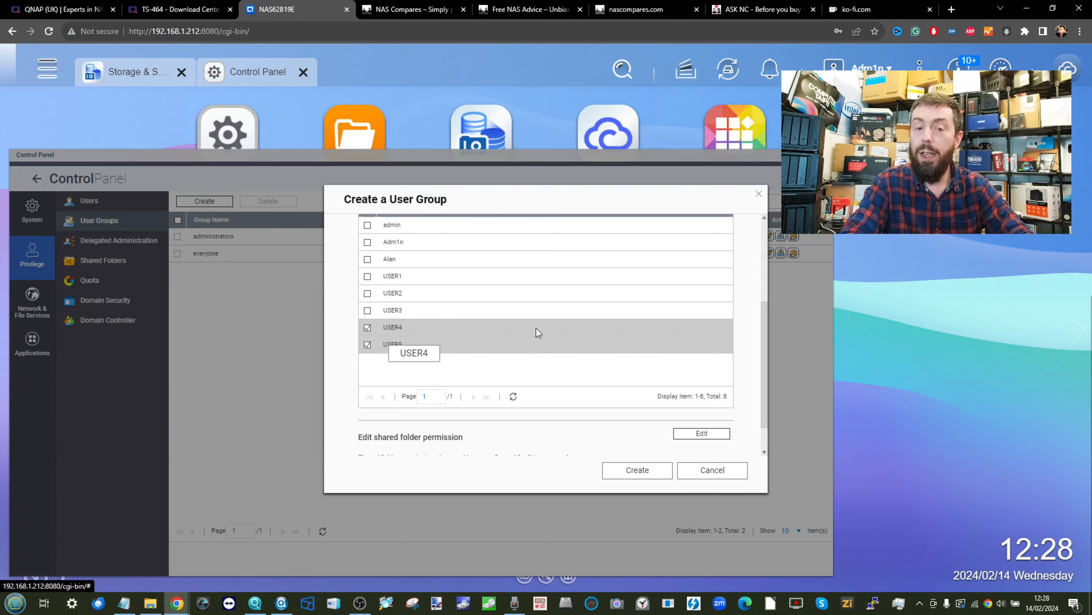
pyautogui.scroll(3, 685, 308)
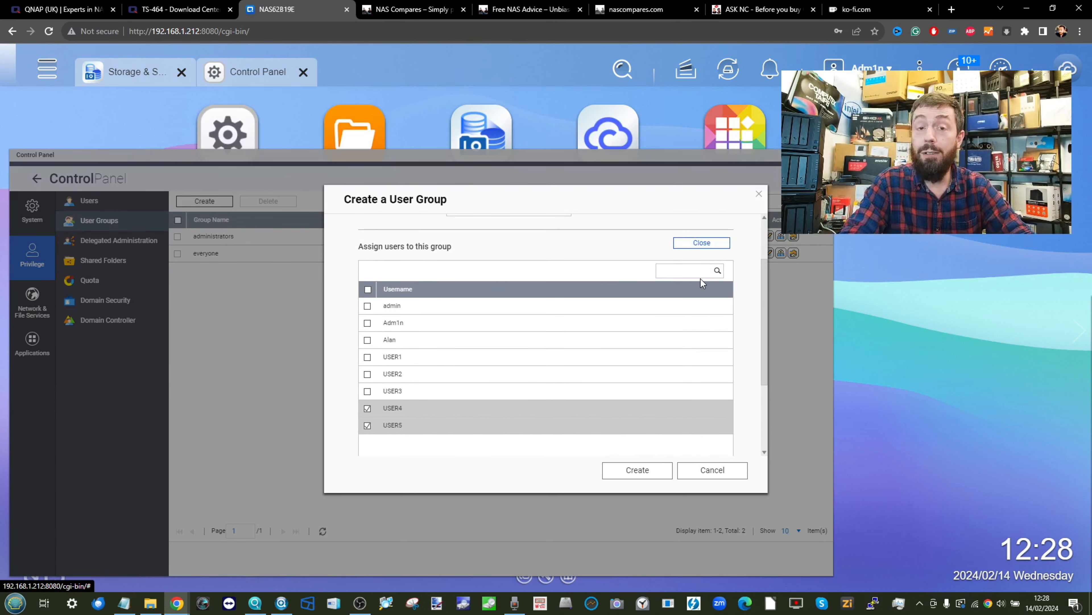
pyautogui.scroll(-3, 701, 278)
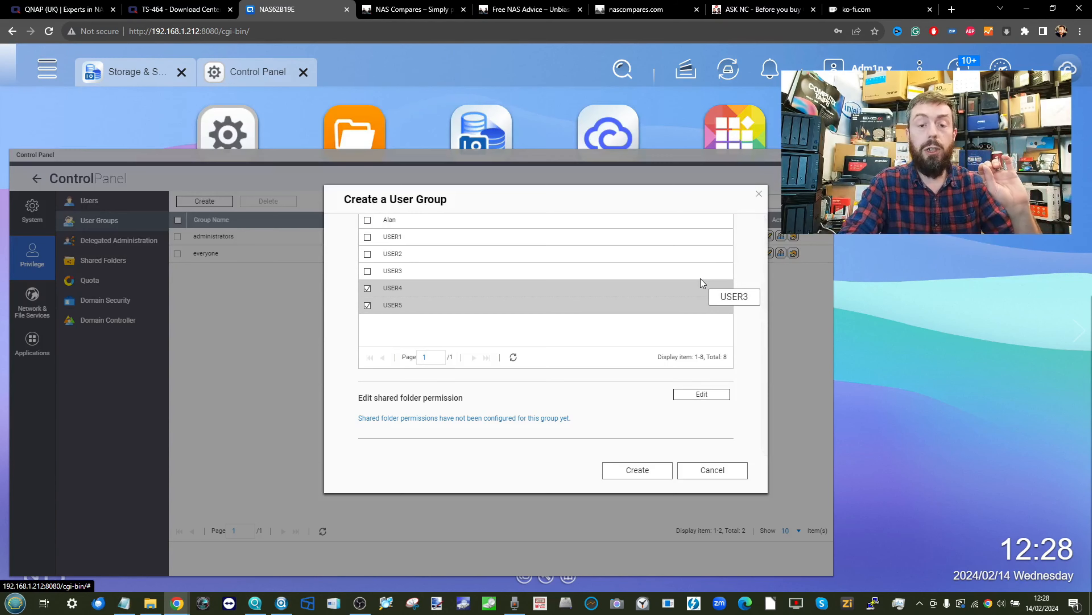
# - Deny the BACKUPS group access to Public and create it
pyautogui.click(701, 394)
pyautogui.scroll(-2, 522, 329)
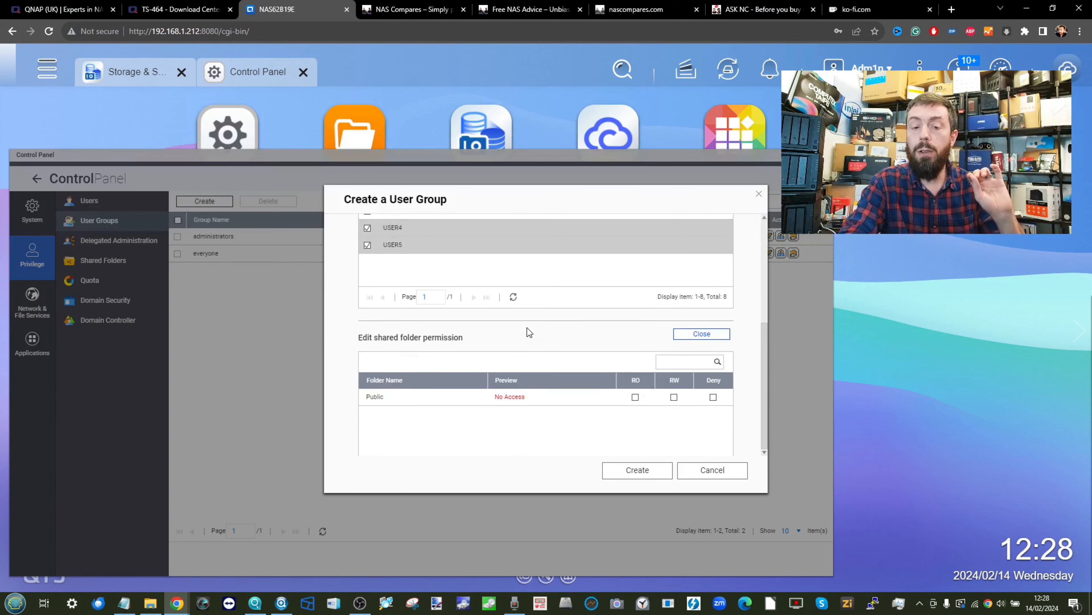
pyautogui.scroll(-2, 527, 327)
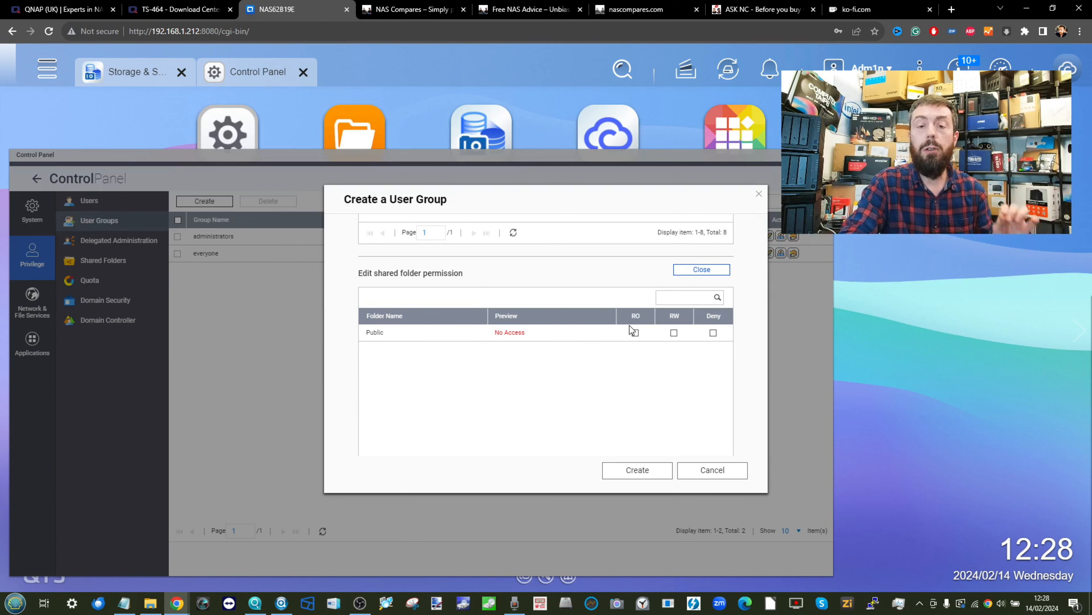
pyautogui.click(713, 332)
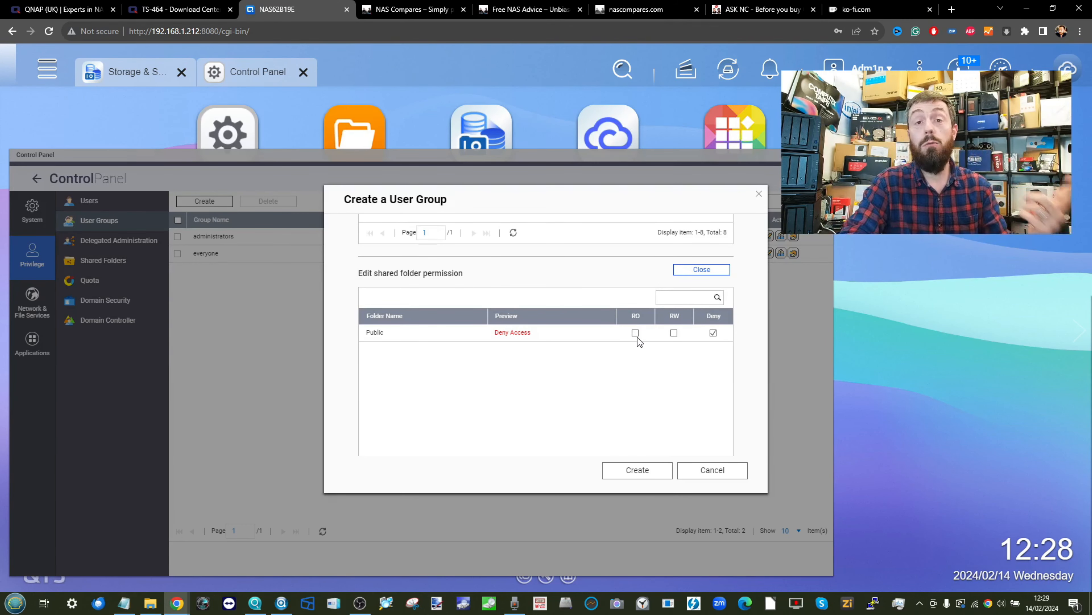
pyautogui.click(637, 469)
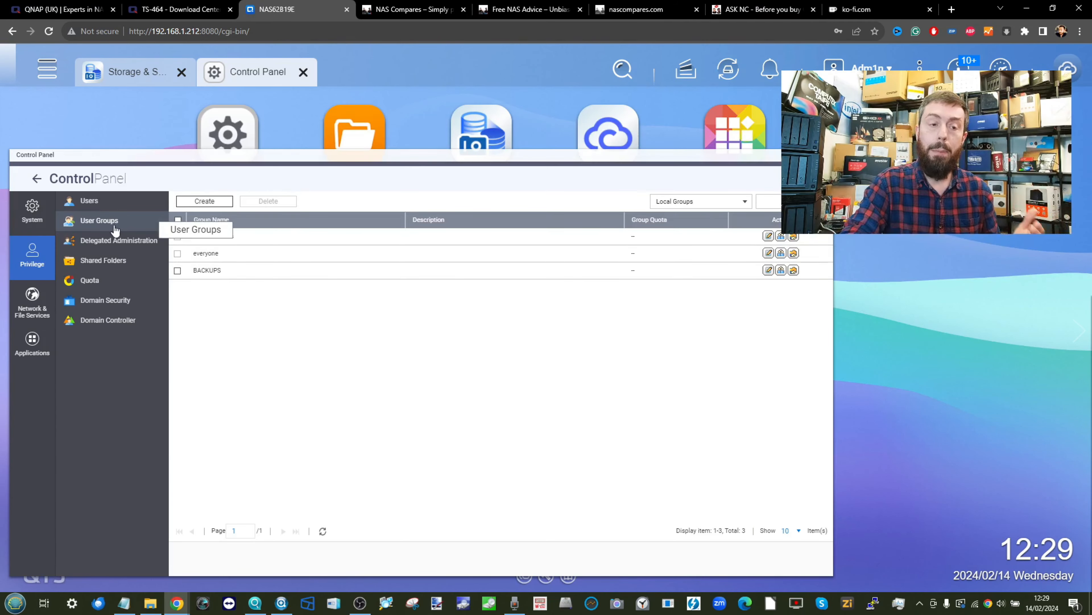
# - Select the single new user and browse the Advanced Settings and admin menus without changes
pyautogui.click(96, 203)
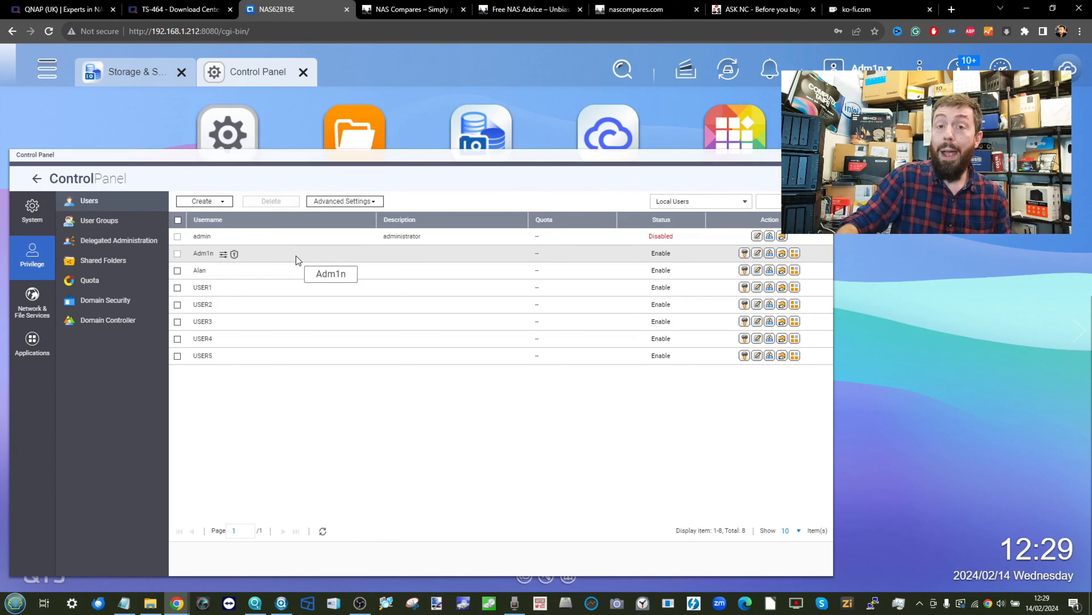
pyautogui.click(193, 271)
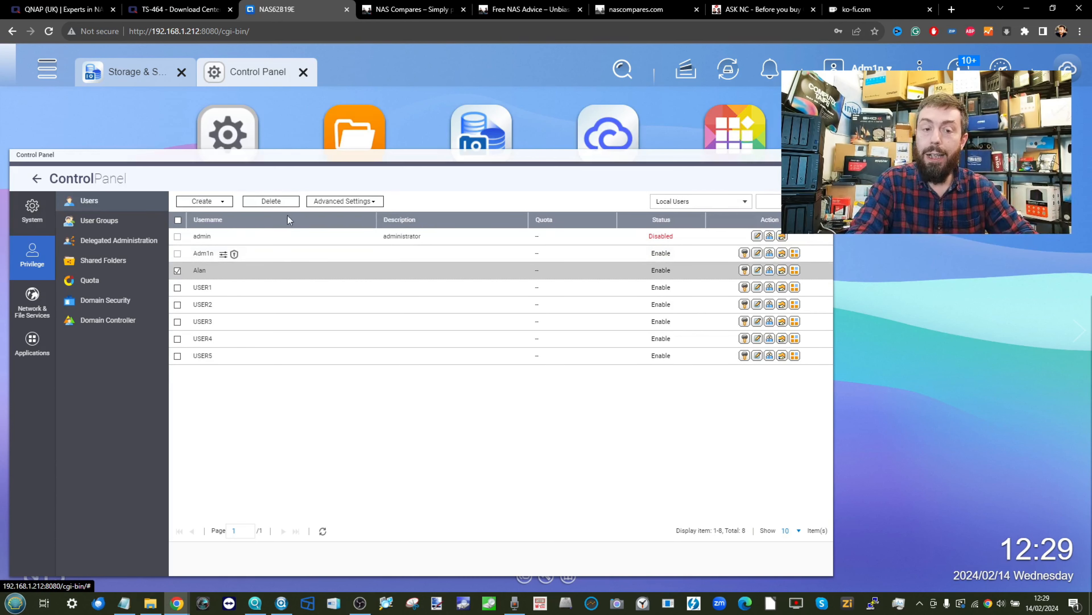
pyautogui.click(337, 202)
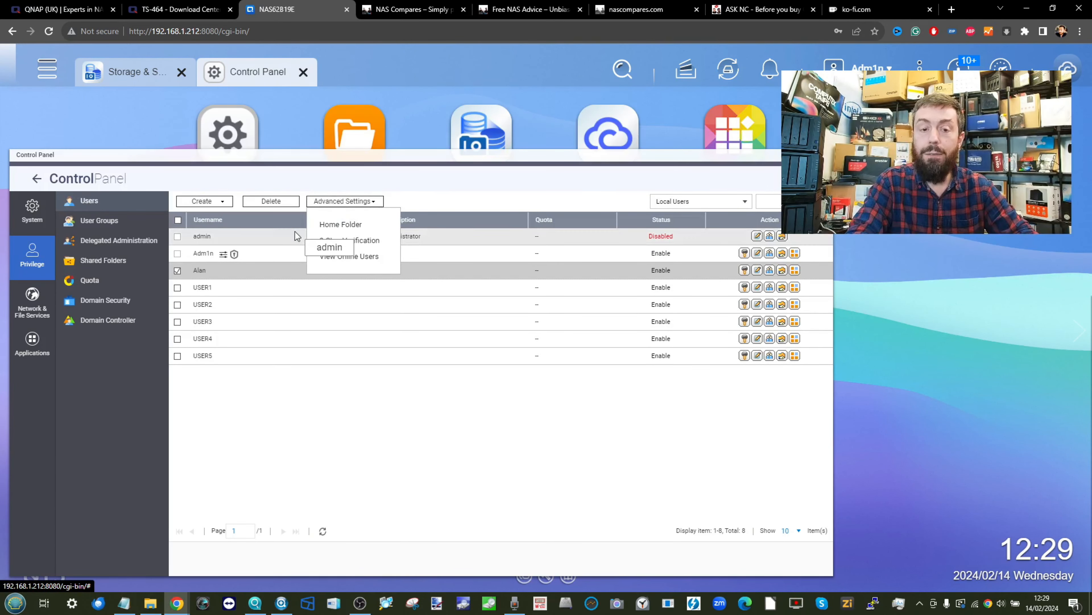
pyautogui.click(257, 271)
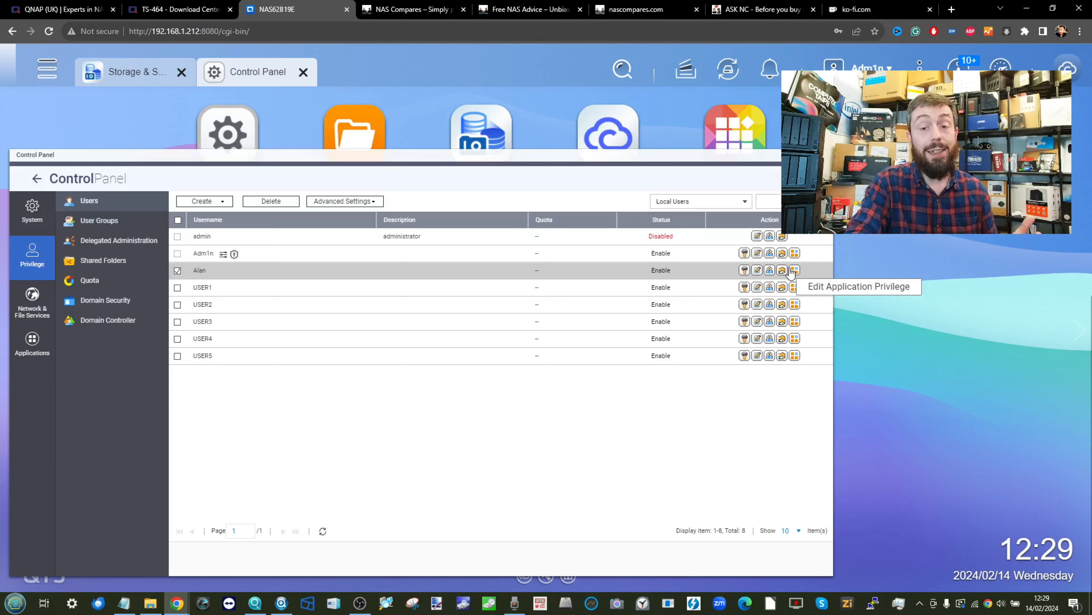
pyautogui.click(340, 201)
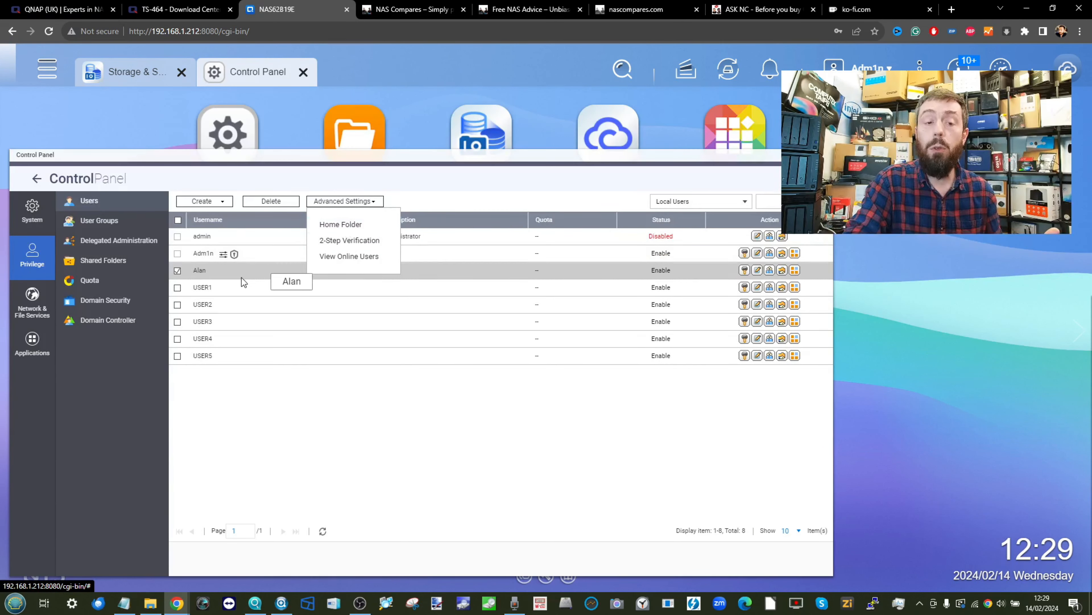
pyautogui.moveTo(223, 258)
pyautogui.click(479, 432)
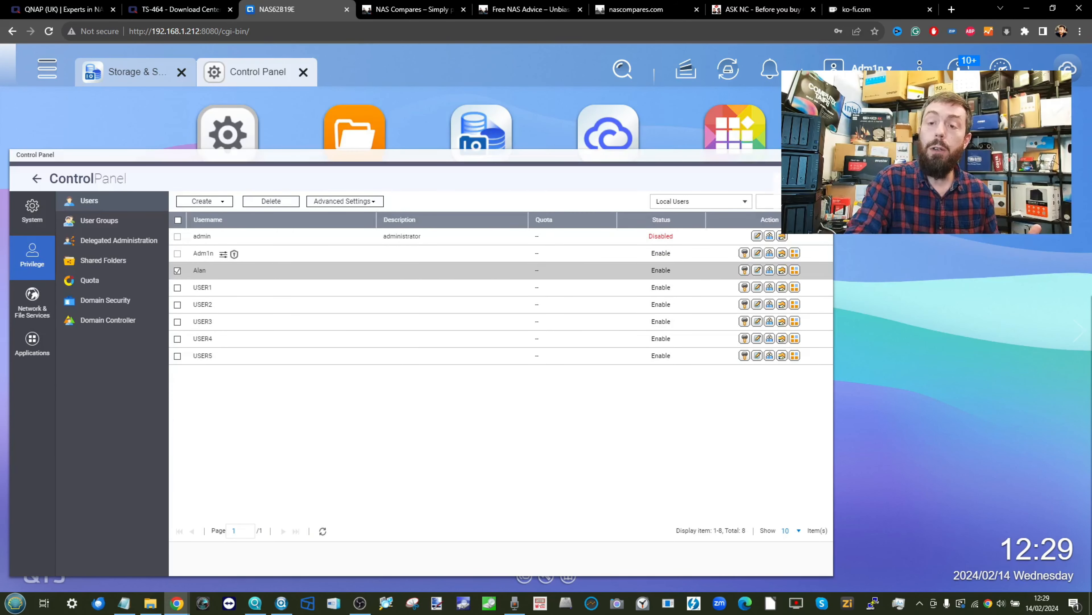
pyautogui.click(869, 67)
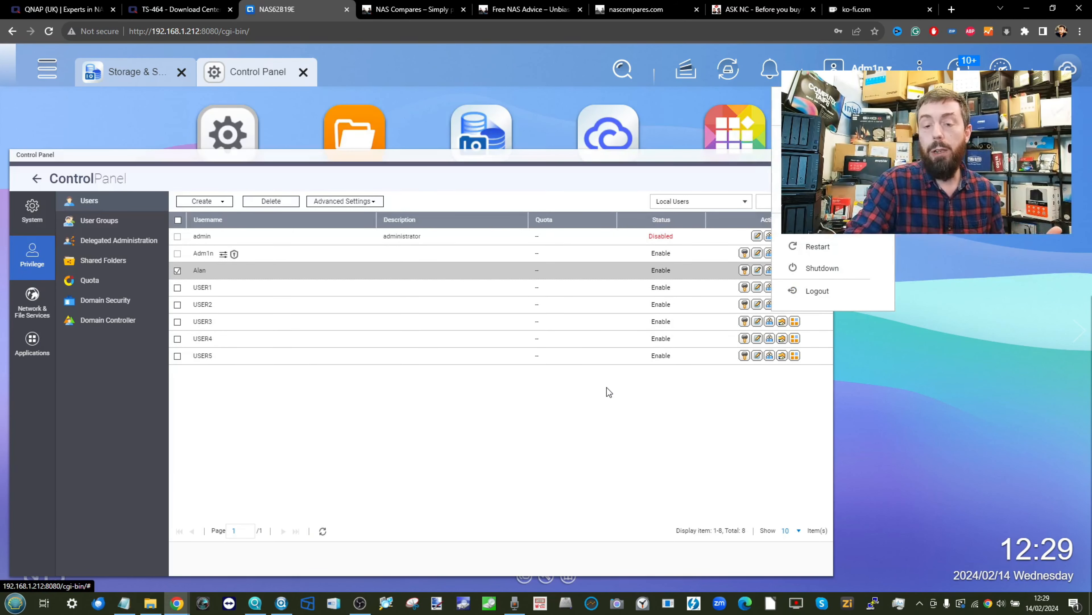
pyautogui.click(671, 381)
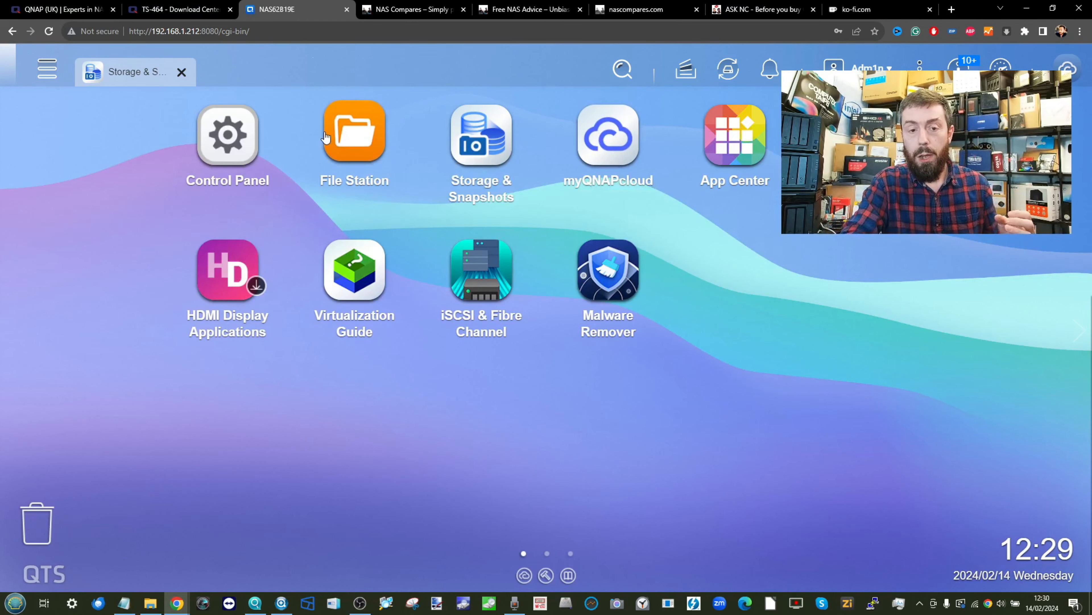
# - Open File Station at Public, check its context menu, then return to Storage & Snapshots
pyautogui.click(358, 134)
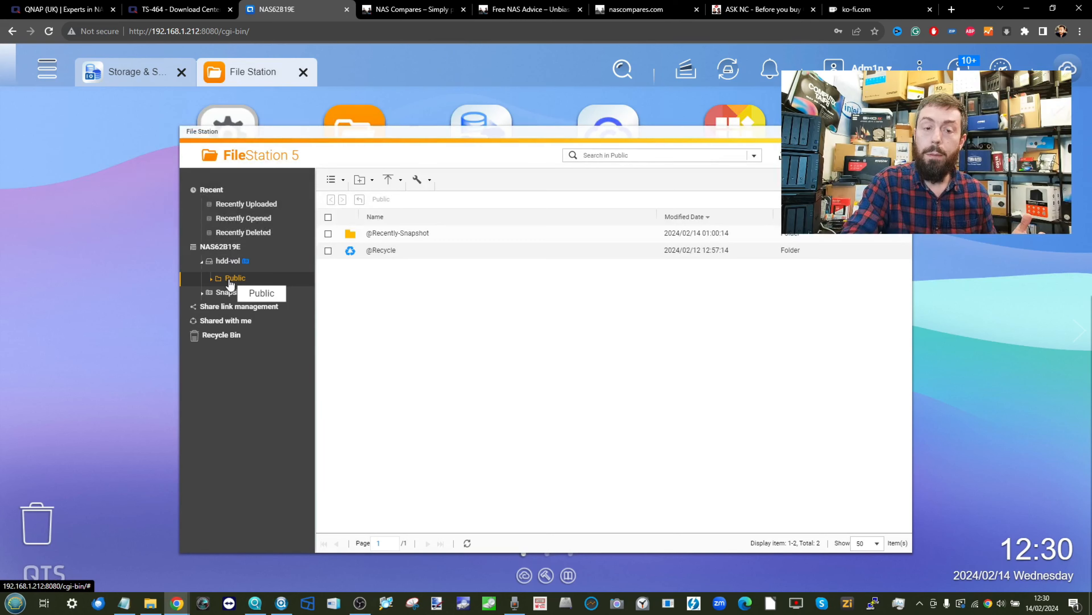
pyautogui.rightClick(212, 281)
pyautogui.click(442, 300)
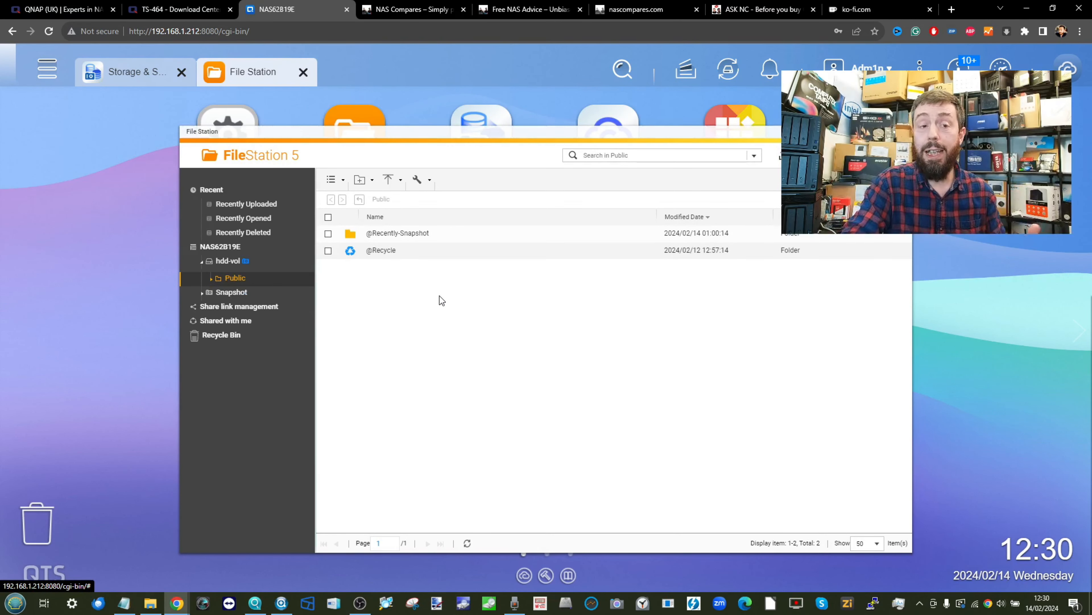
pyautogui.click(93, 70)
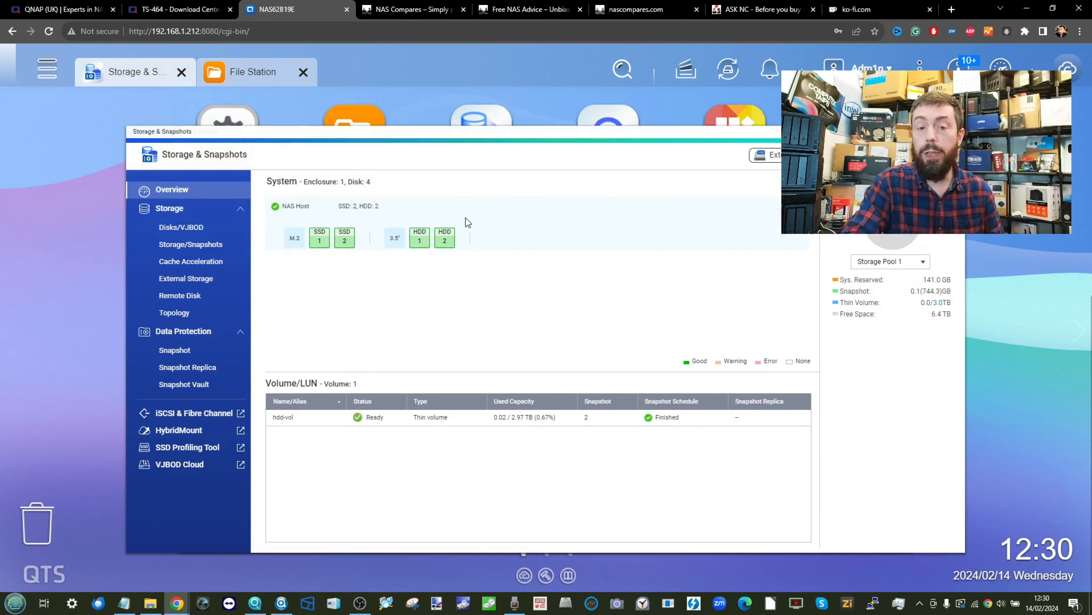
# - Check the Disks/VJBOD list, then switch back to File Station on Public
pyautogui.click(183, 224)
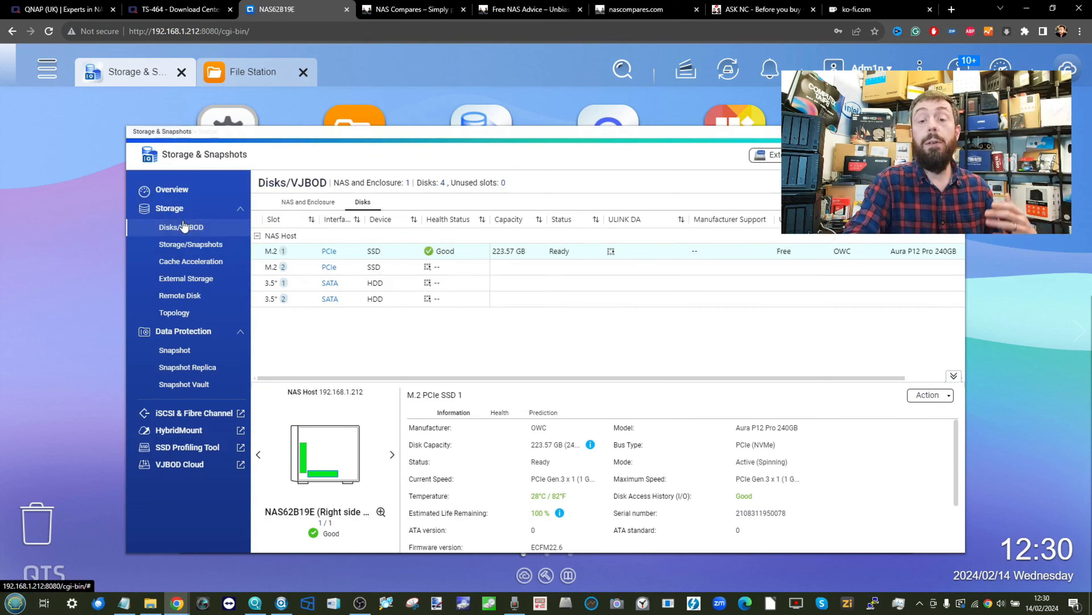
pyautogui.click(258, 72)
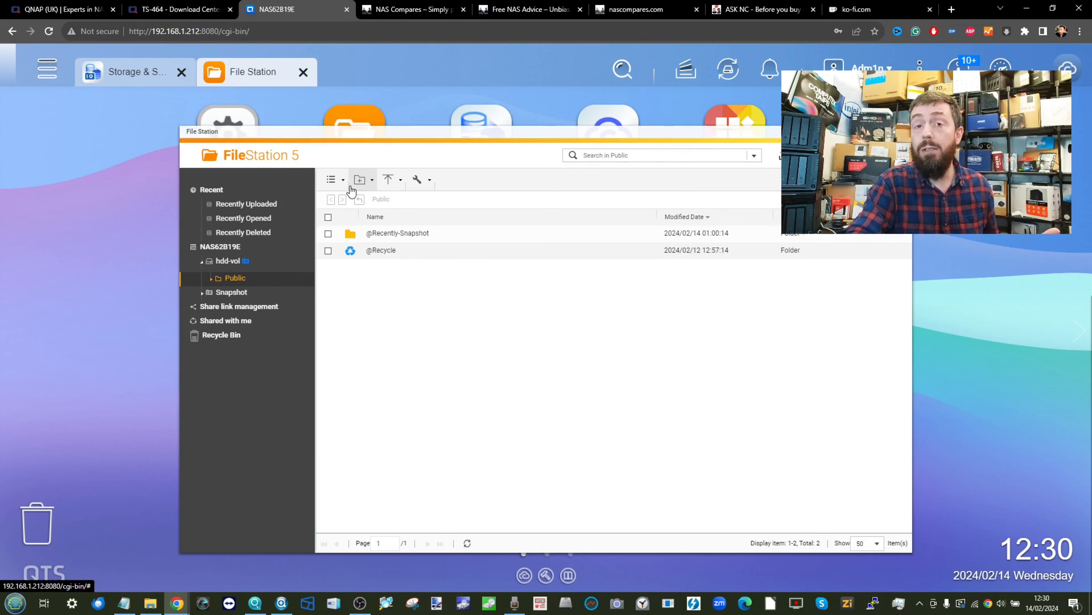
# - Start a new shared folder from the New folder menu, abandoning an ordinary-folder attempt
pyautogui.click(359, 181)
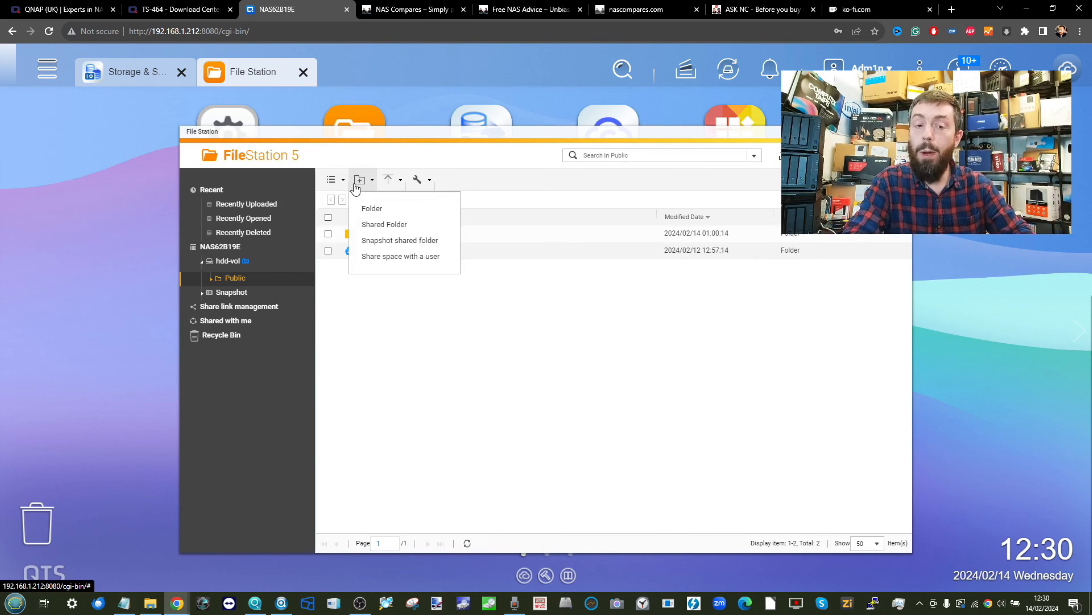
pyautogui.click(388, 212)
pyautogui.click(660, 374)
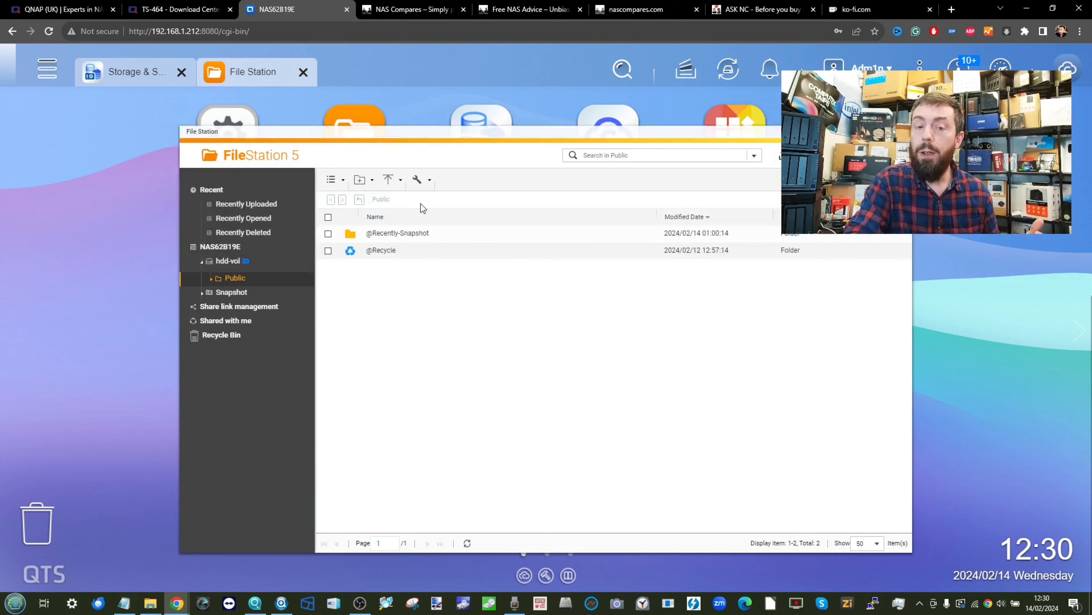
pyautogui.click(360, 180)
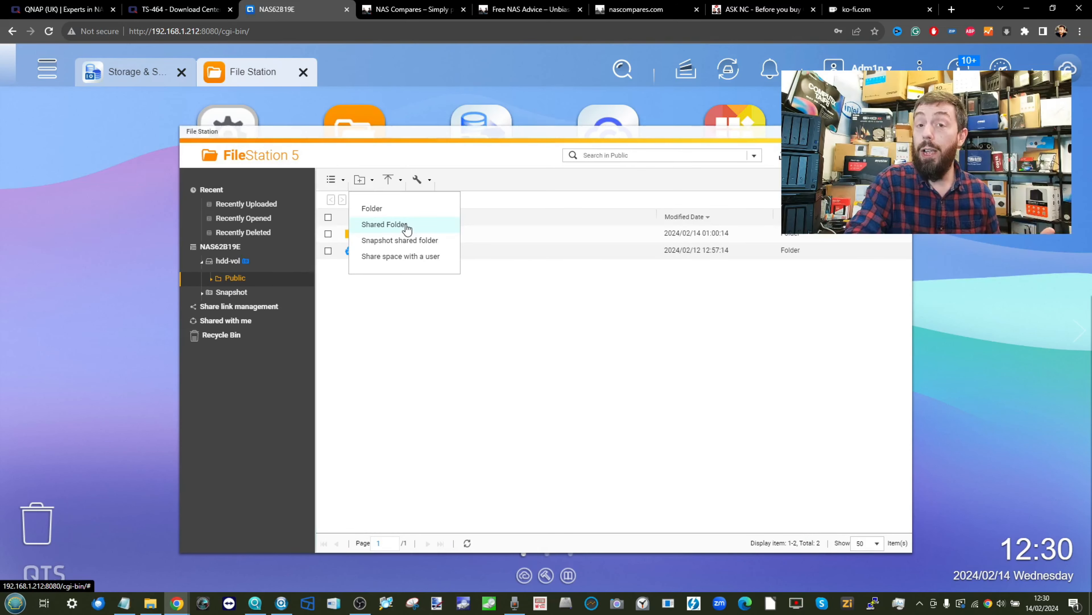
pyautogui.click(406, 225)
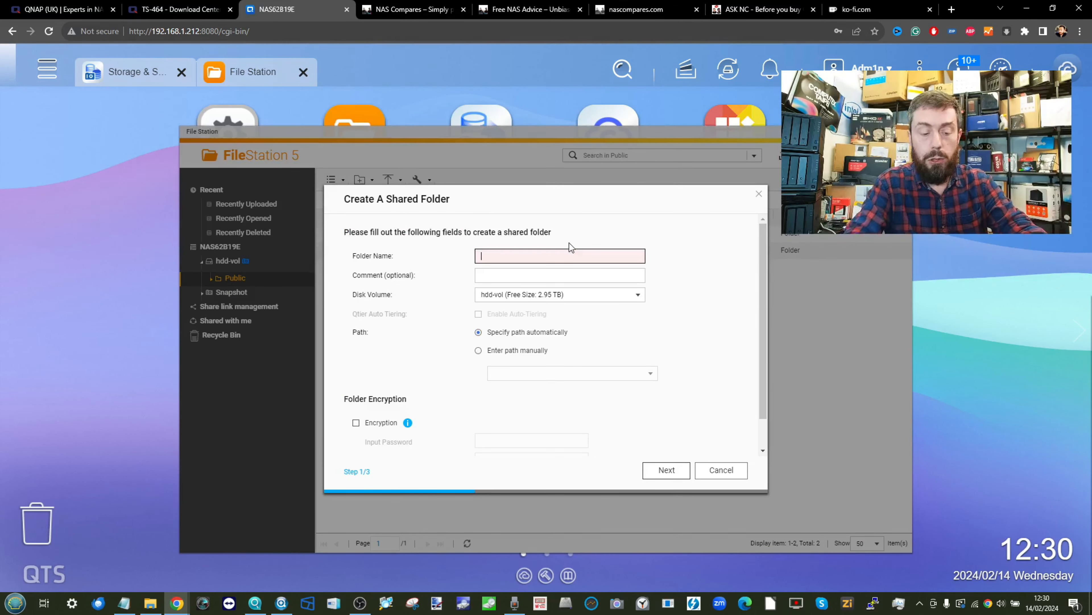
# - Name the shared folder MEDIA on hdd-vol with encryption off, and continue
pyautogui.write('ME')
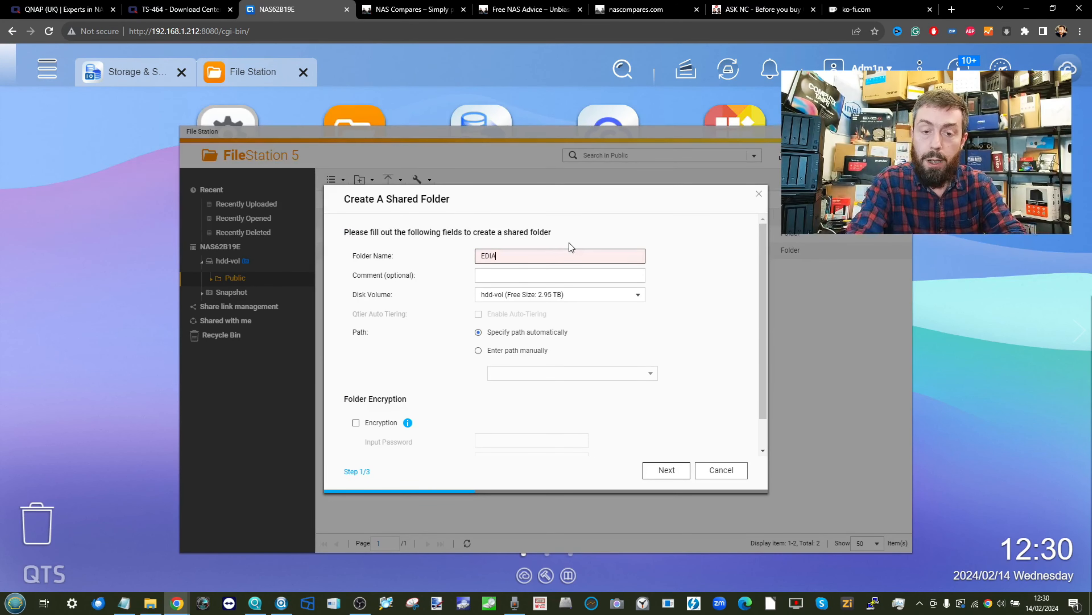
pyautogui.write('DIA')
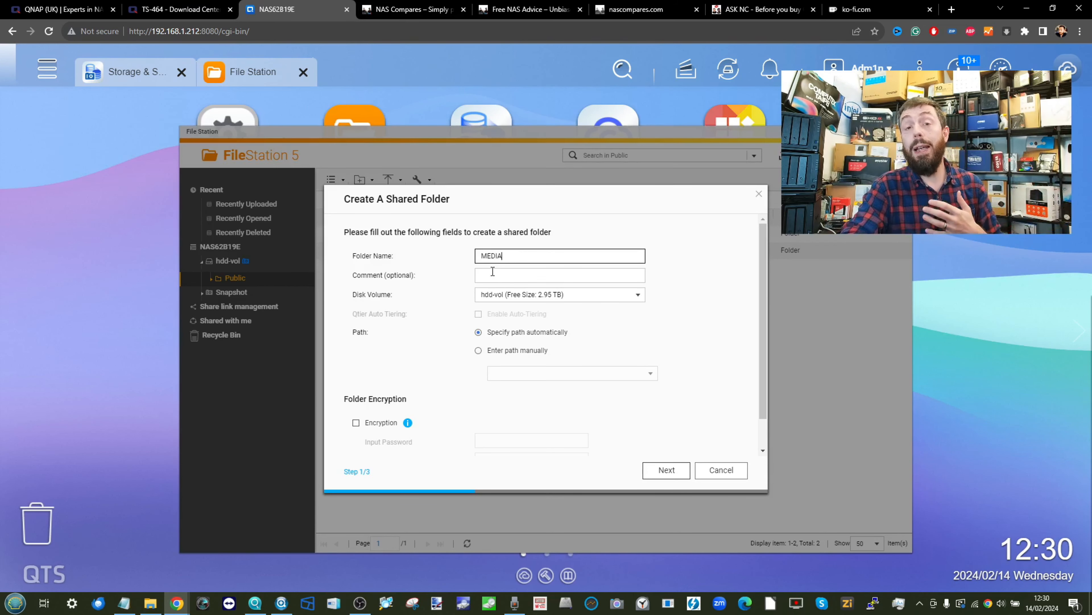
pyautogui.click(528, 295)
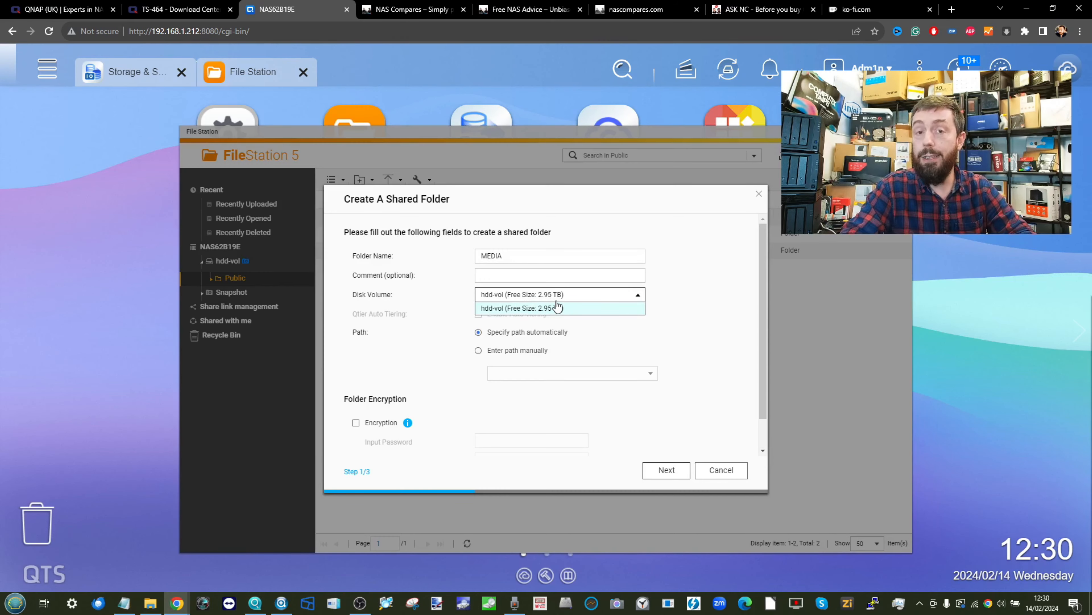
pyautogui.click(532, 311)
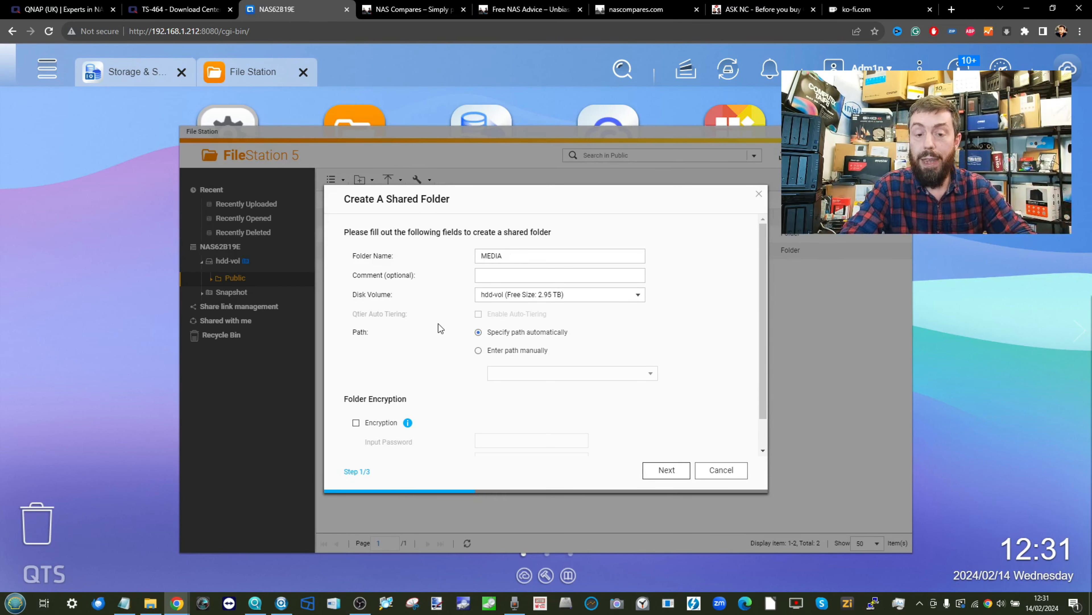
pyautogui.scroll(-1, 463, 394)
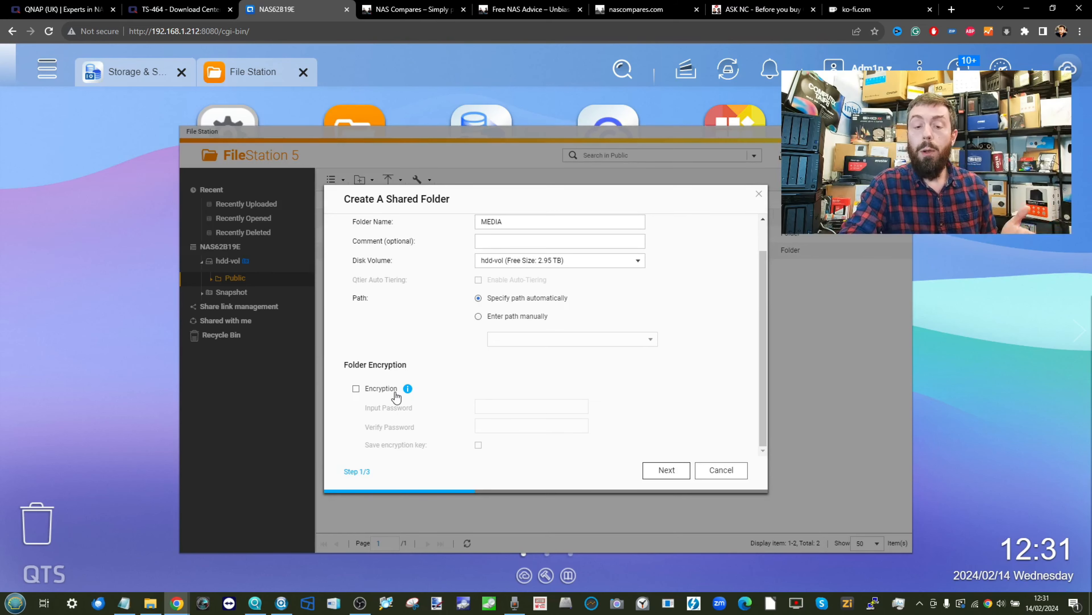
pyautogui.click(408, 388)
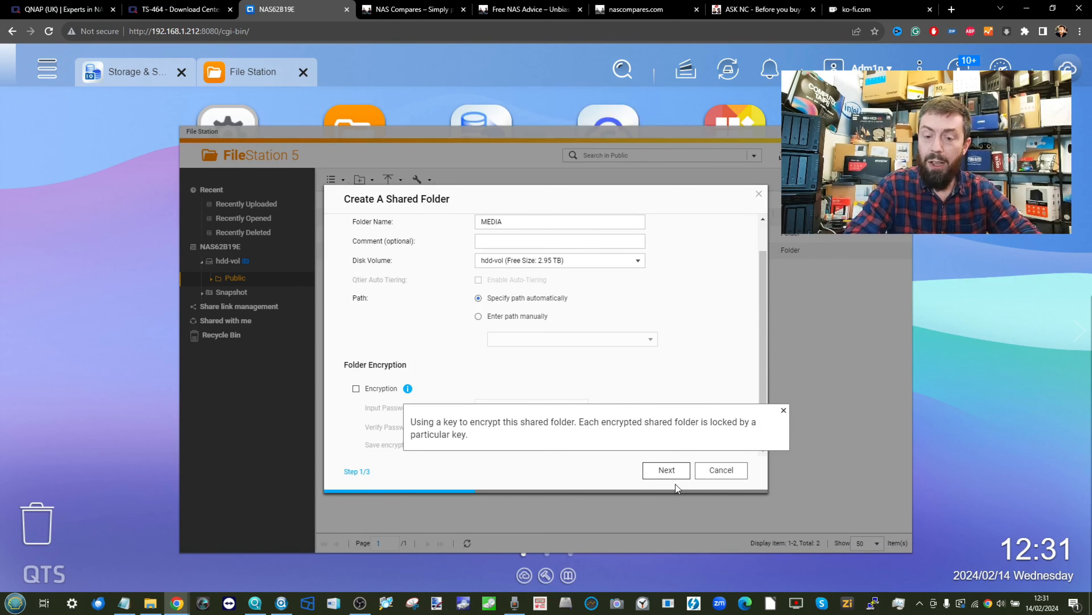
pyautogui.click(664, 471)
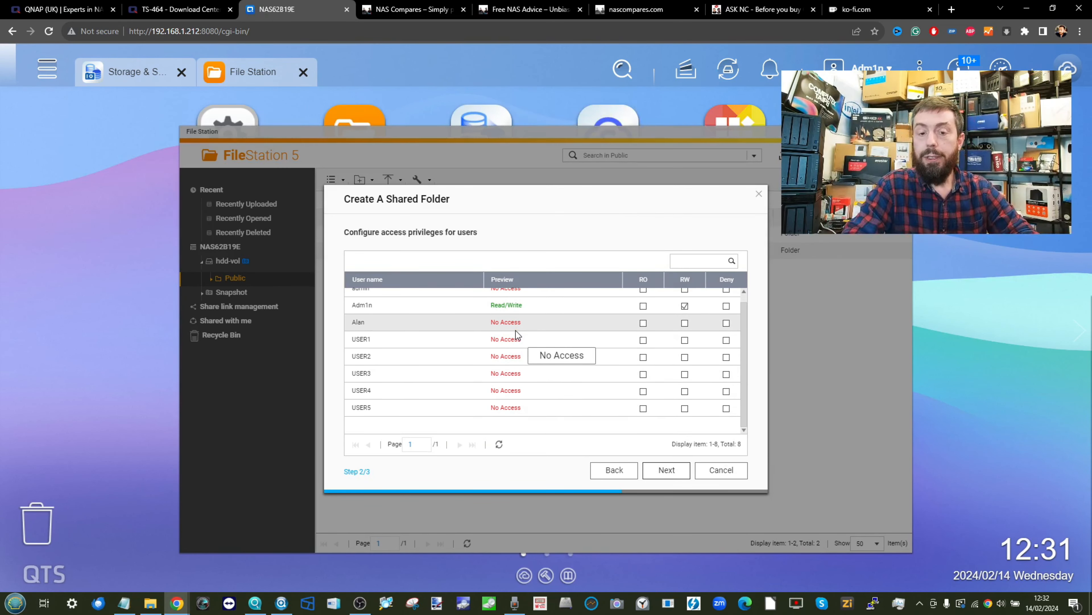
# - Give the third user and USER1–USER3 read/write, USER4 and USER5 read-only, then continue
pyautogui.scroll(1, 516, 331)
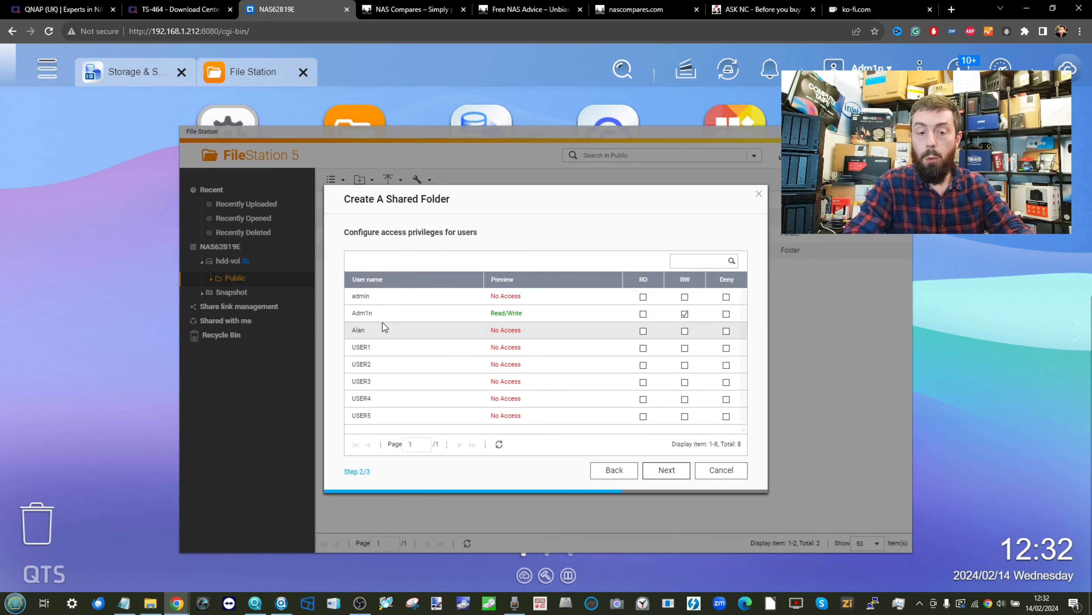
pyautogui.click(685, 334)
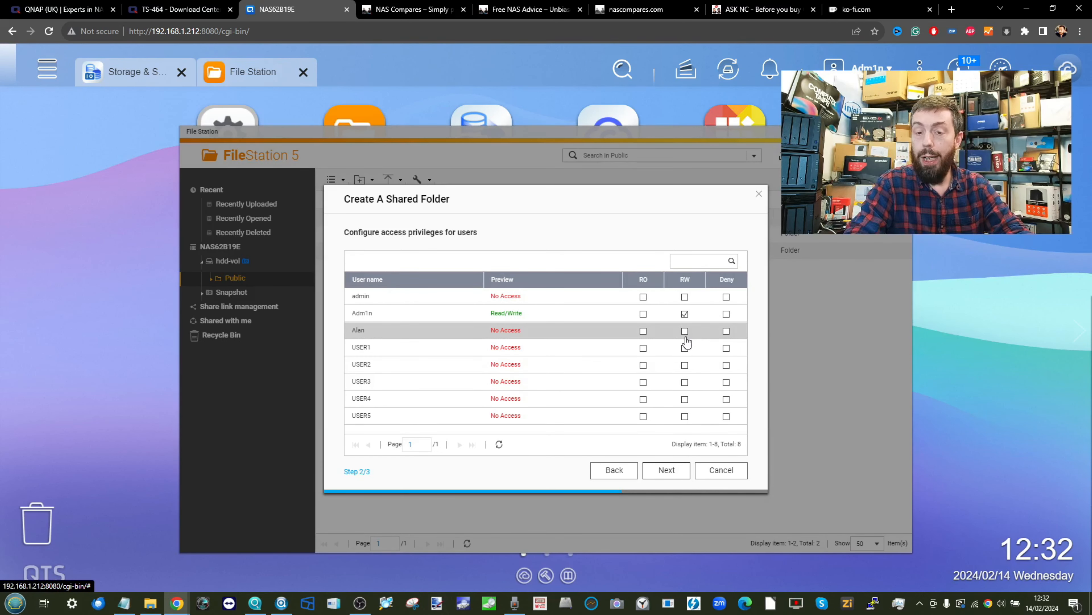
pyautogui.click(684, 332)
pyautogui.click(684, 349)
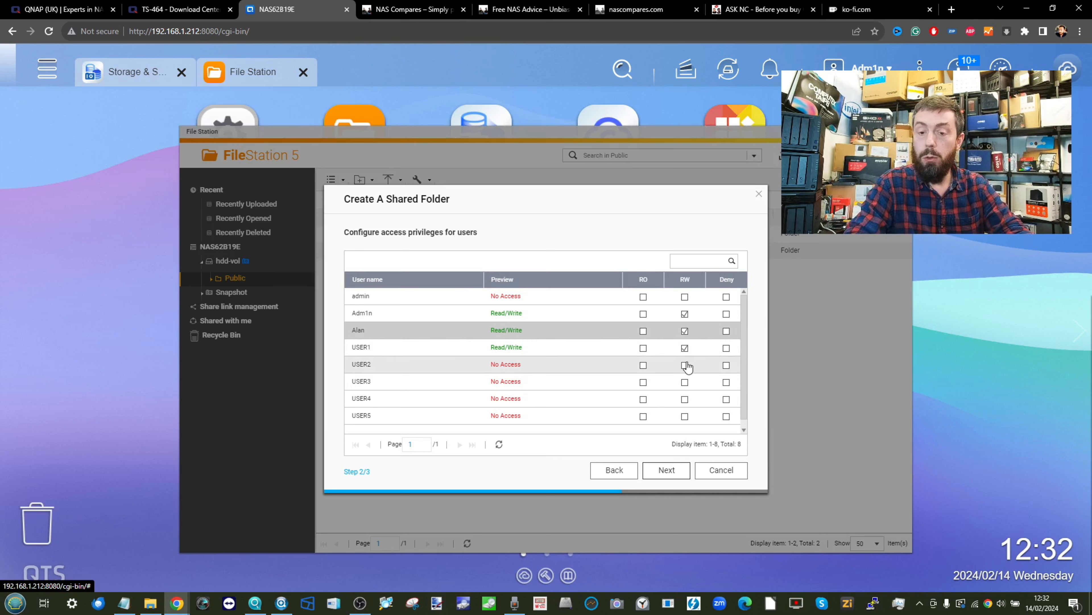
pyautogui.click(685, 366)
pyautogui.click(686, 385)
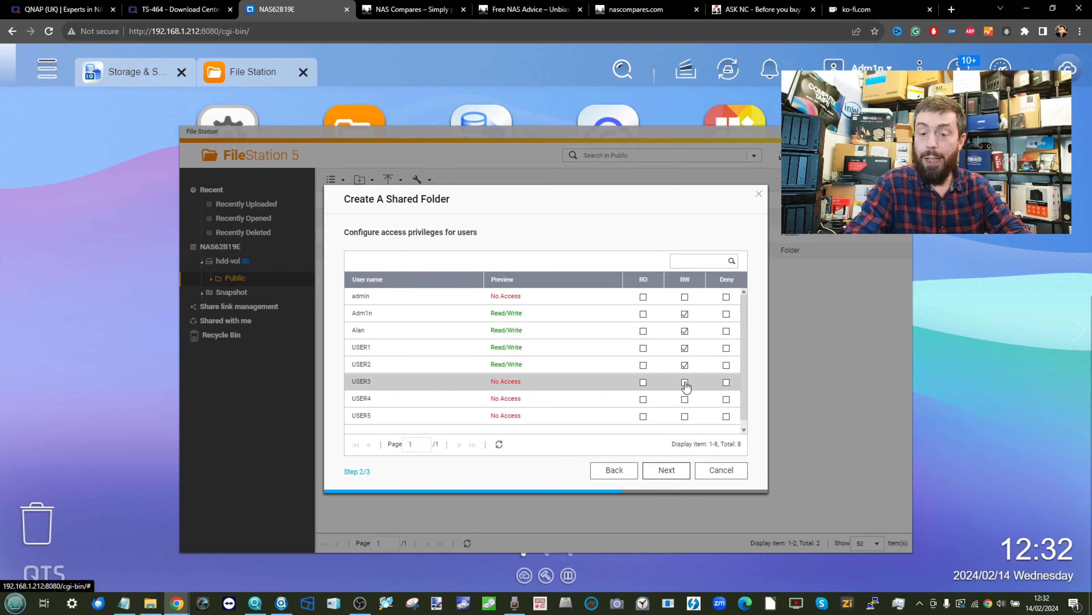
pyautogui.click(684, 383)
pyautogui.click(643, 400)
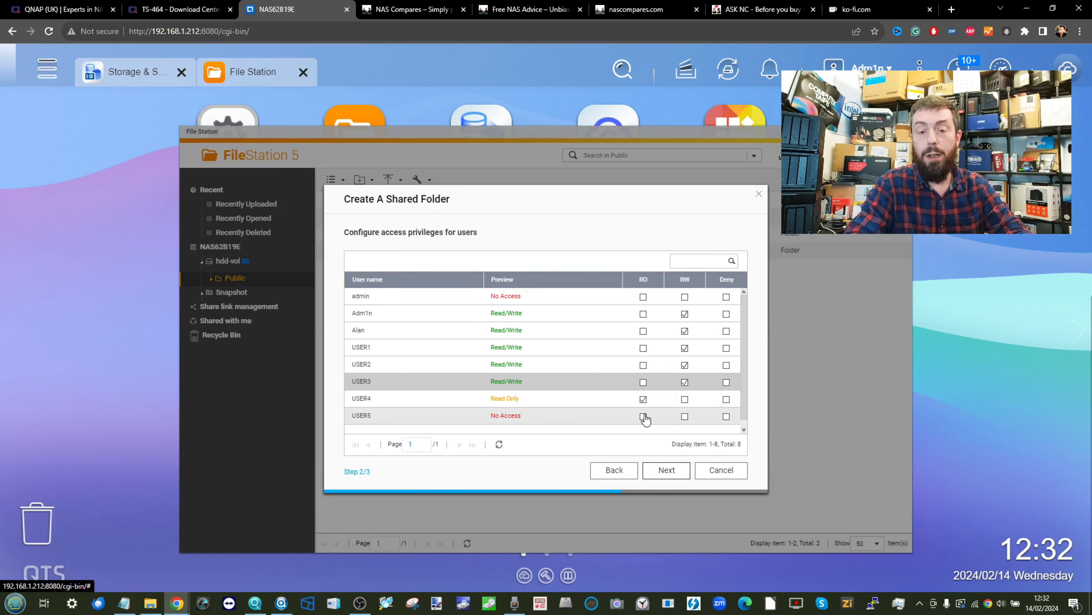
pyautogui.click(644, 416)
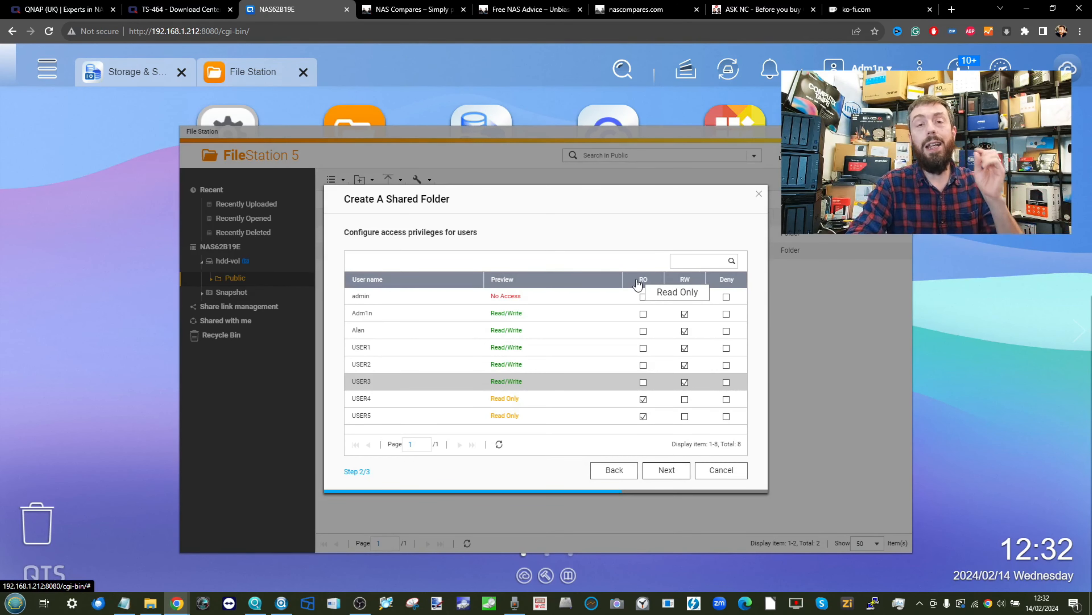
pyautogui.click(666, 470)
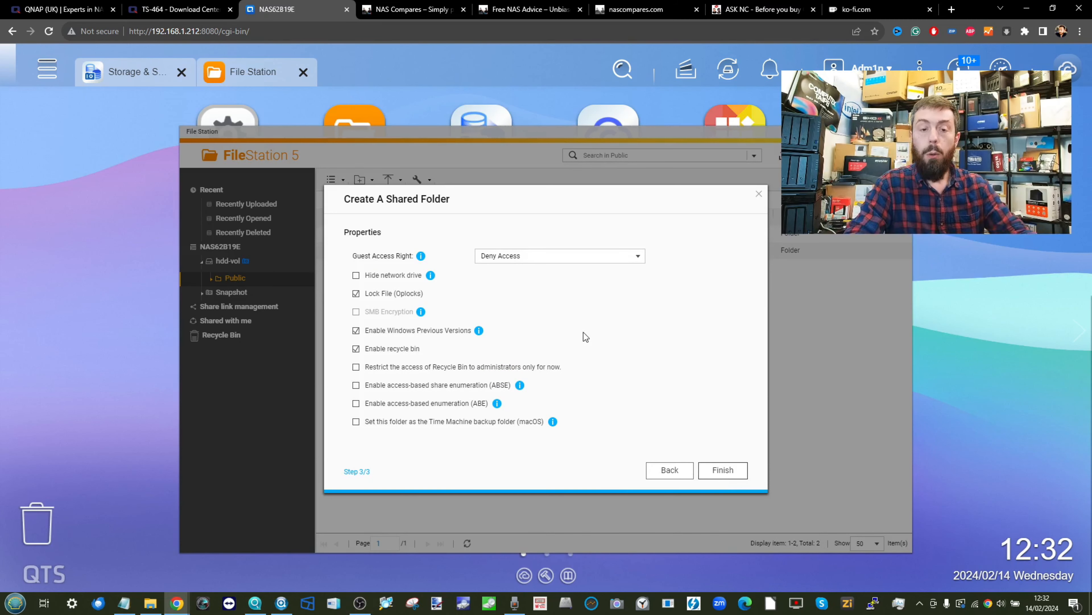
# - Leave MEDIA's guest access on Deny Access and finish the wizard
pyautogui.click(499, 258)
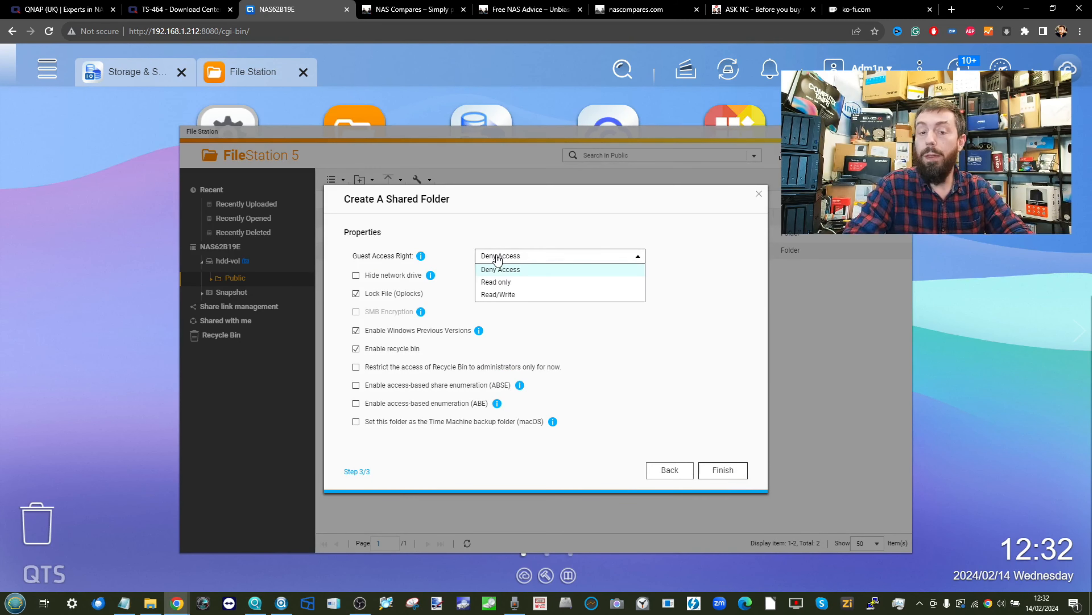
pyautogui.click(499, 259)
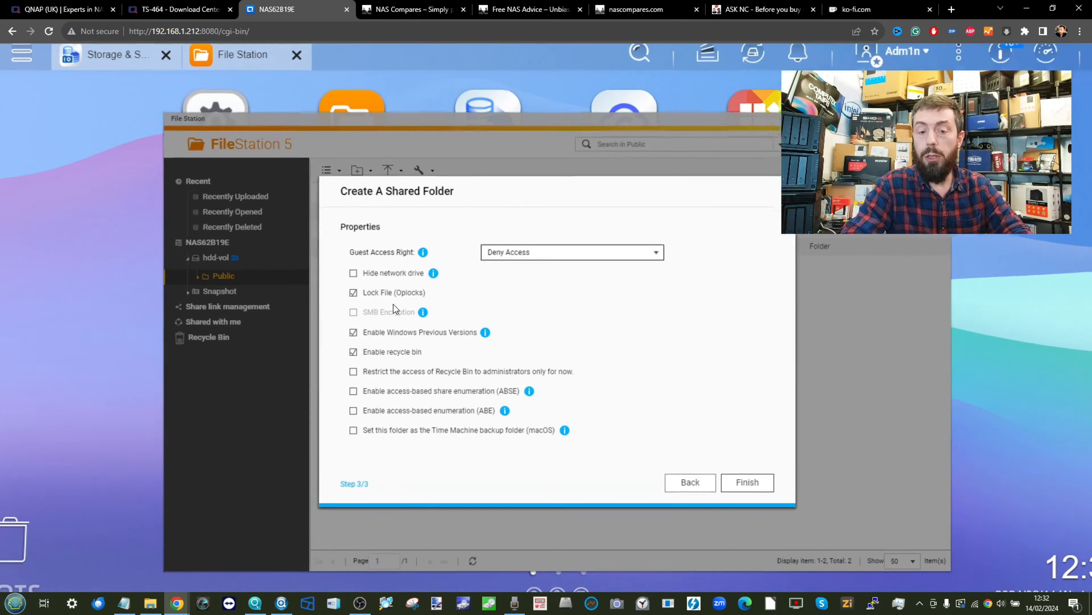
pyautogui.scroll(-2, 394, 304)
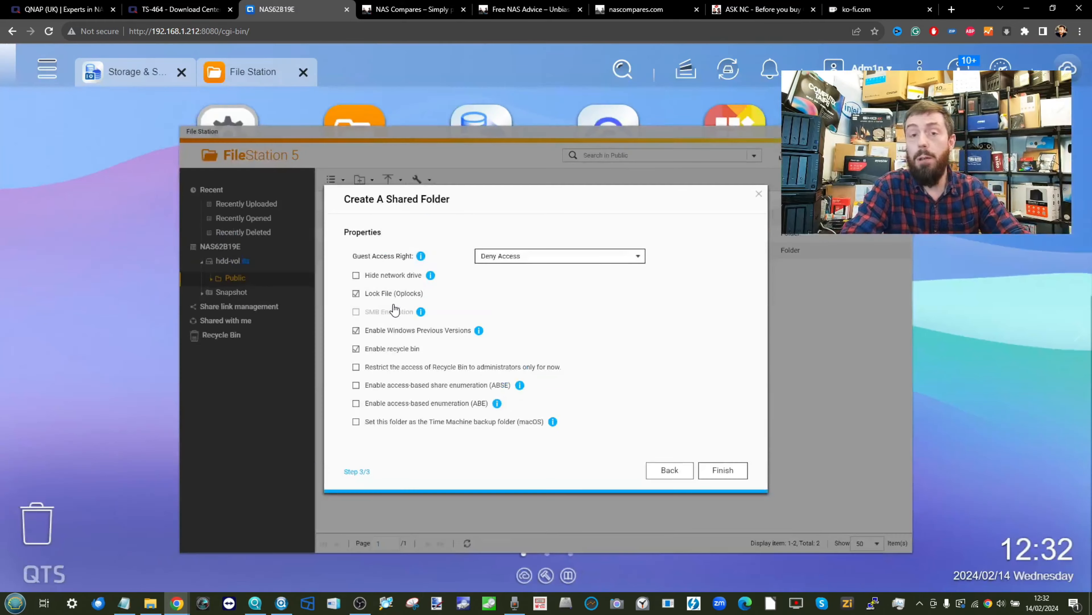
pyautogui.click(739, 482)
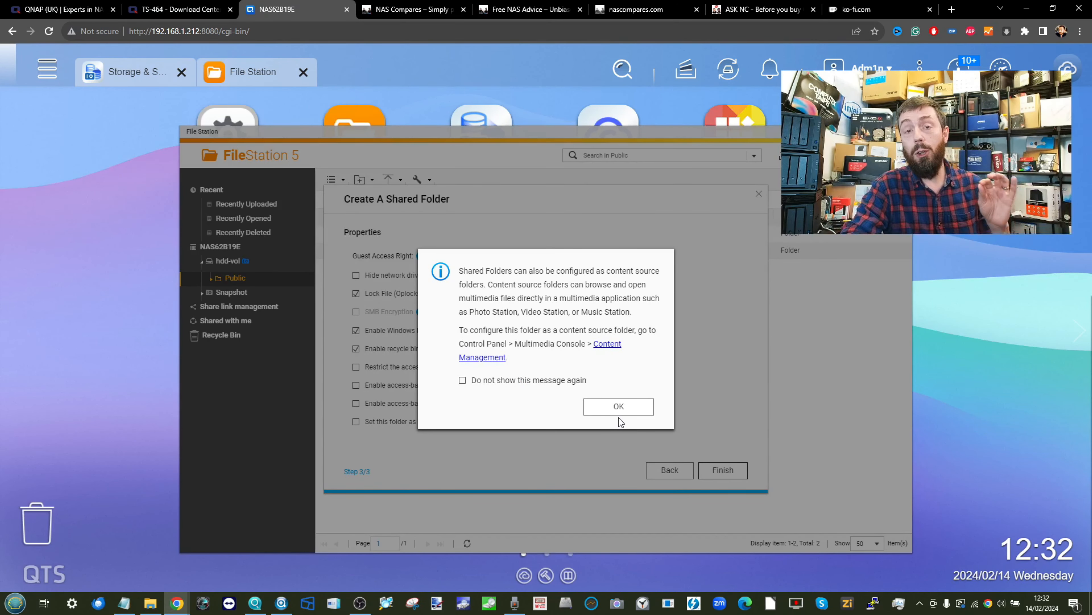
# - Dismiss the content-source notice and start a folder upload into the Public share
pyautogui.click(605, 410)
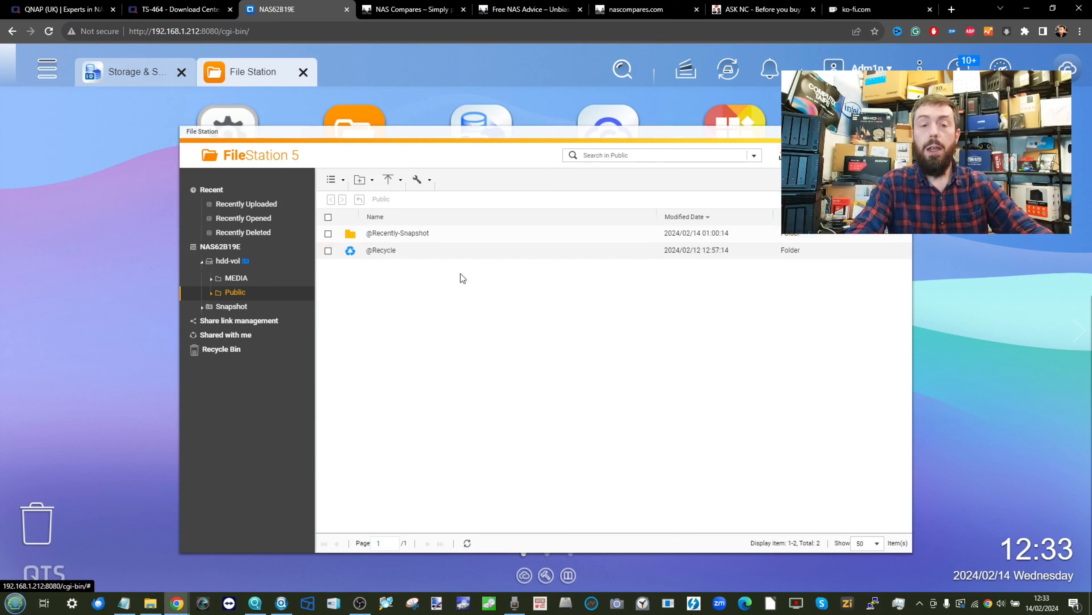
pyautogui.click(389, 182)
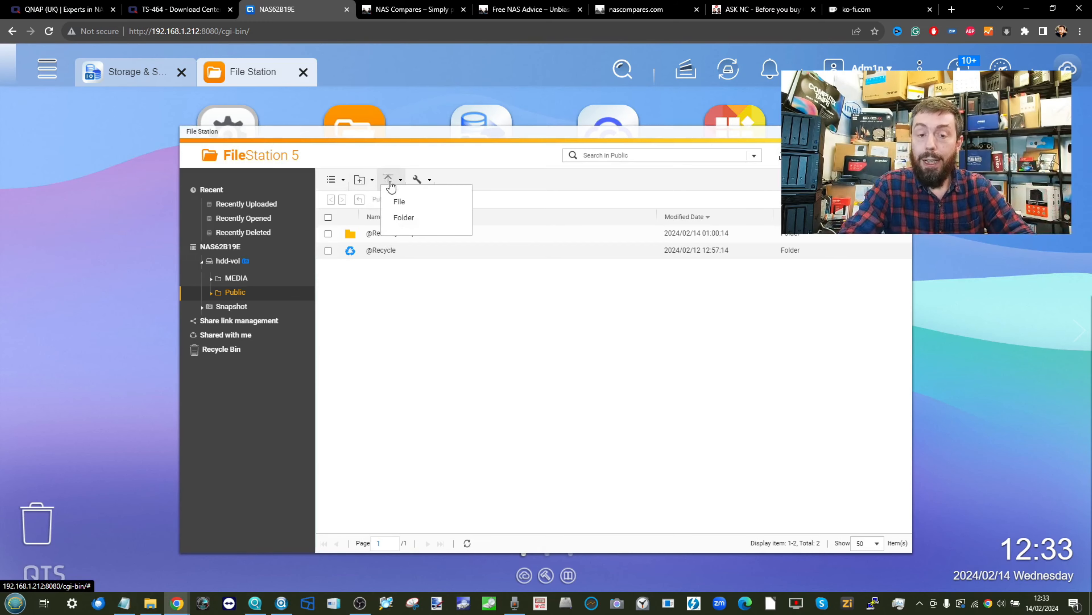
pyautogui.click(407, 218)
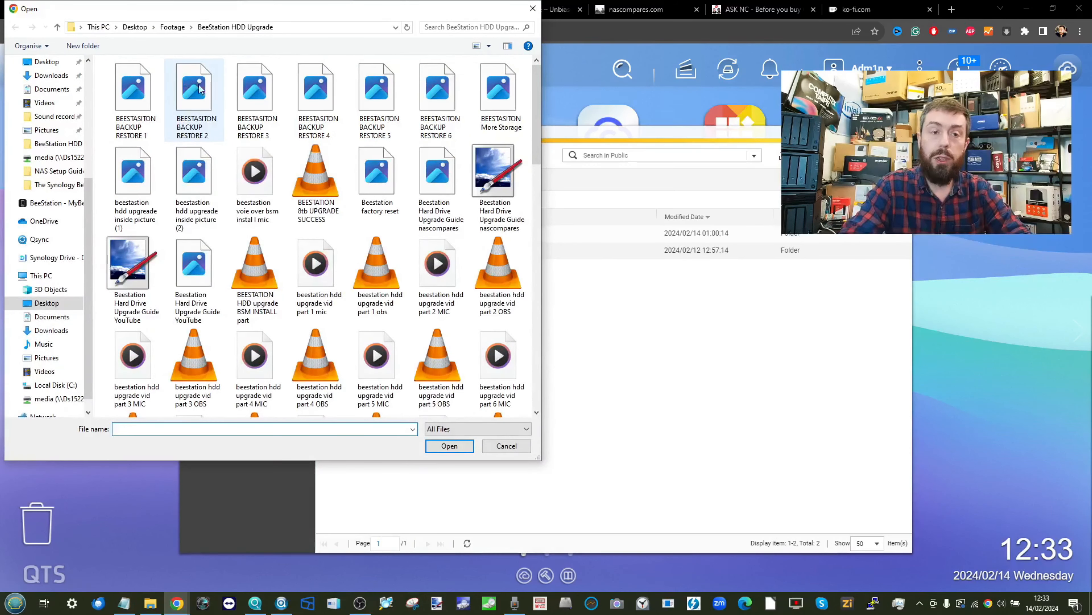
# - Upload the seven Beestation HDD Upgrade images to Public, renaming any duplicates
pyautogui.scroll(-10, 131, 173)
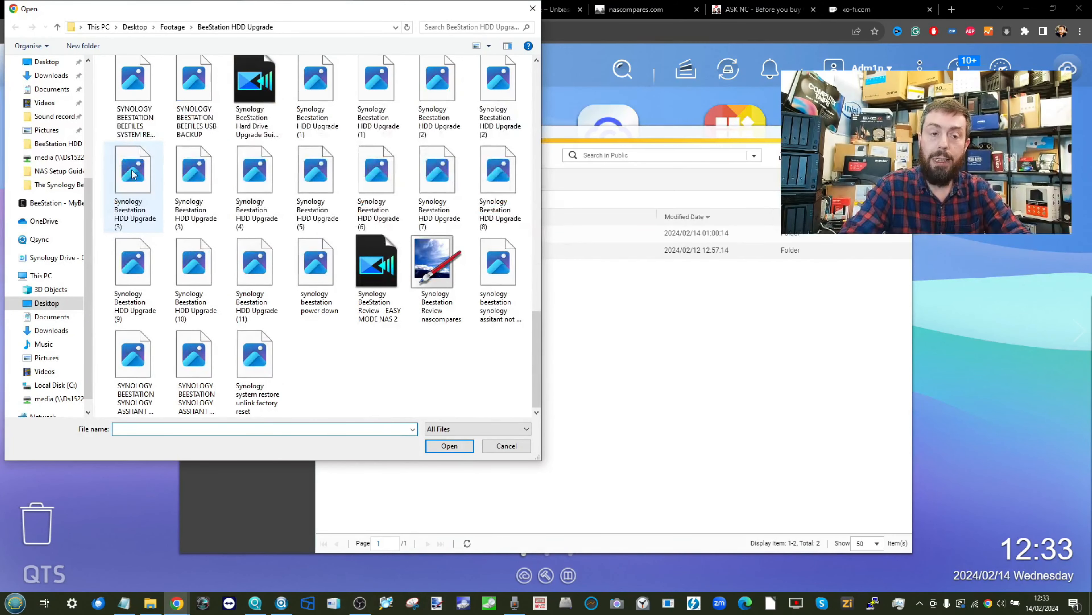
pyautogui.moveTo(102, 151); pyautogui.dragTo(501, 225)
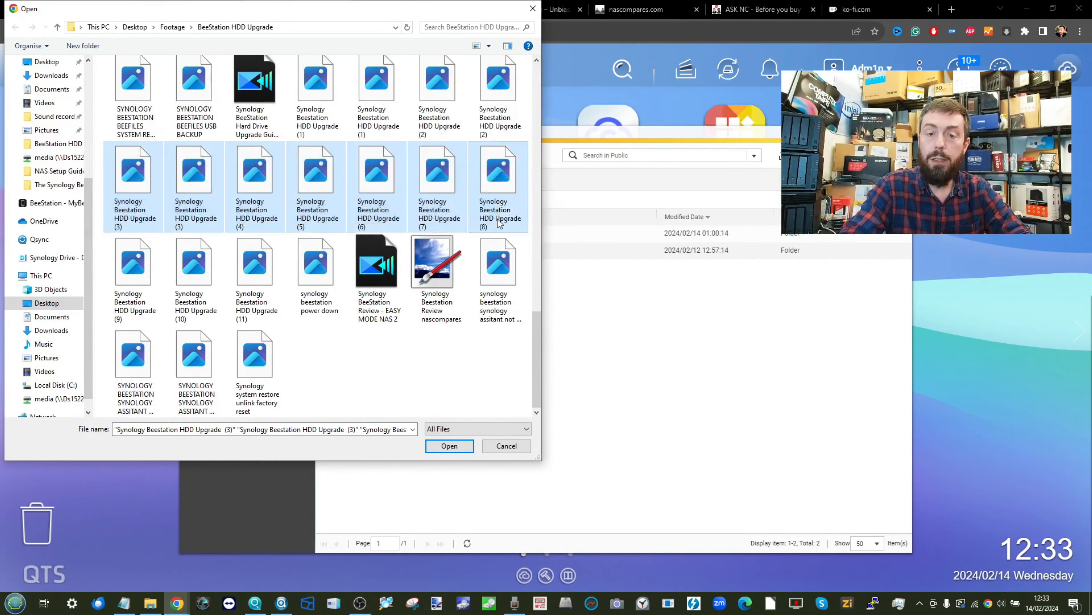
pyautogui.click(450, 447)
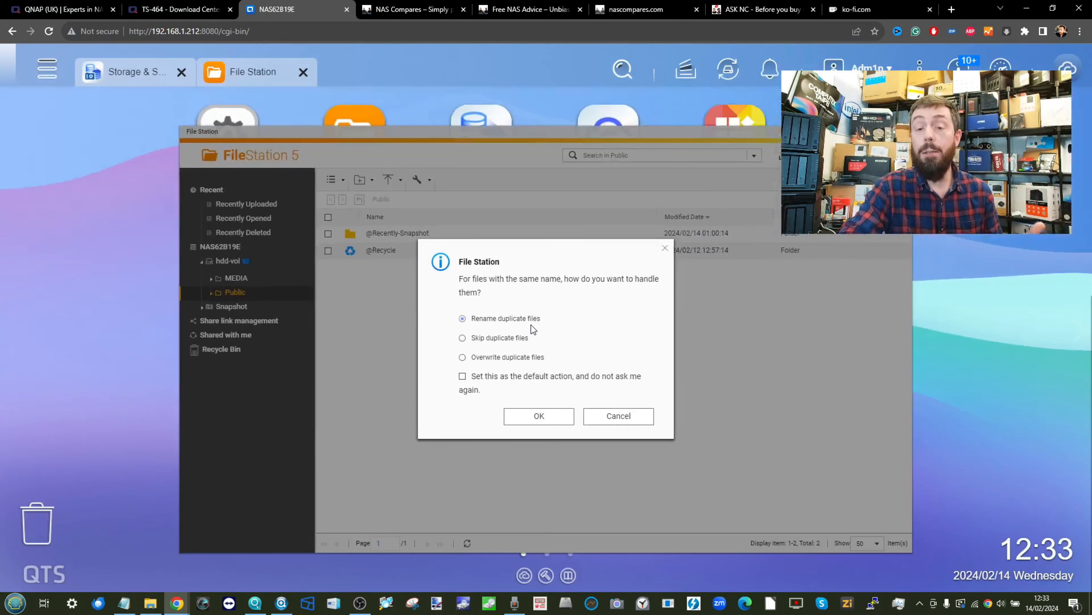
pyautogui.click(532, 419)
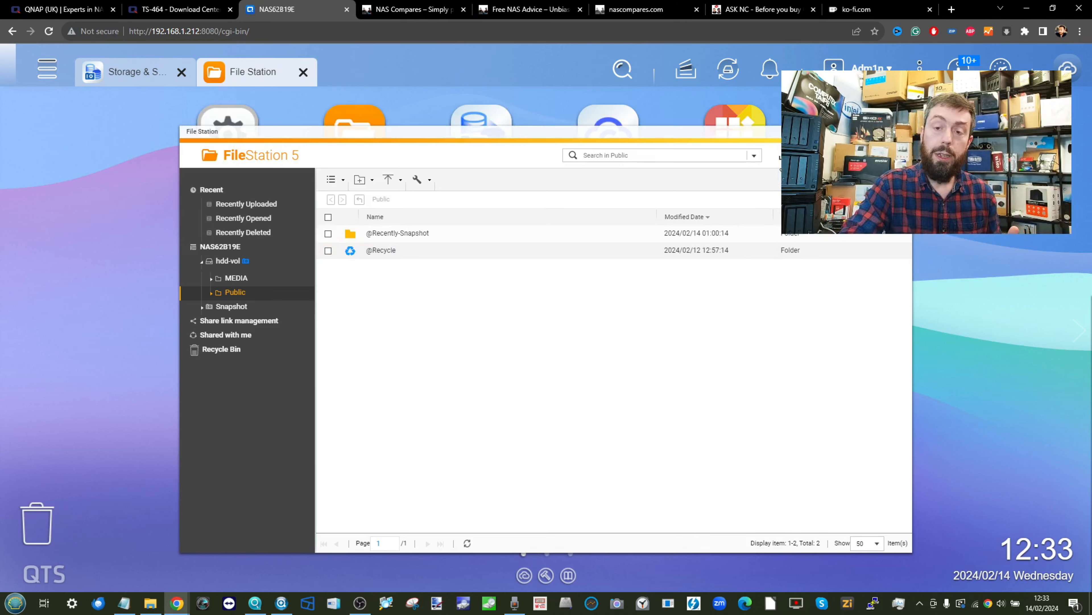
# - Check the upload's progress, then preview the uploaded GIF and close the preview
pyautogui.click(788, 155)
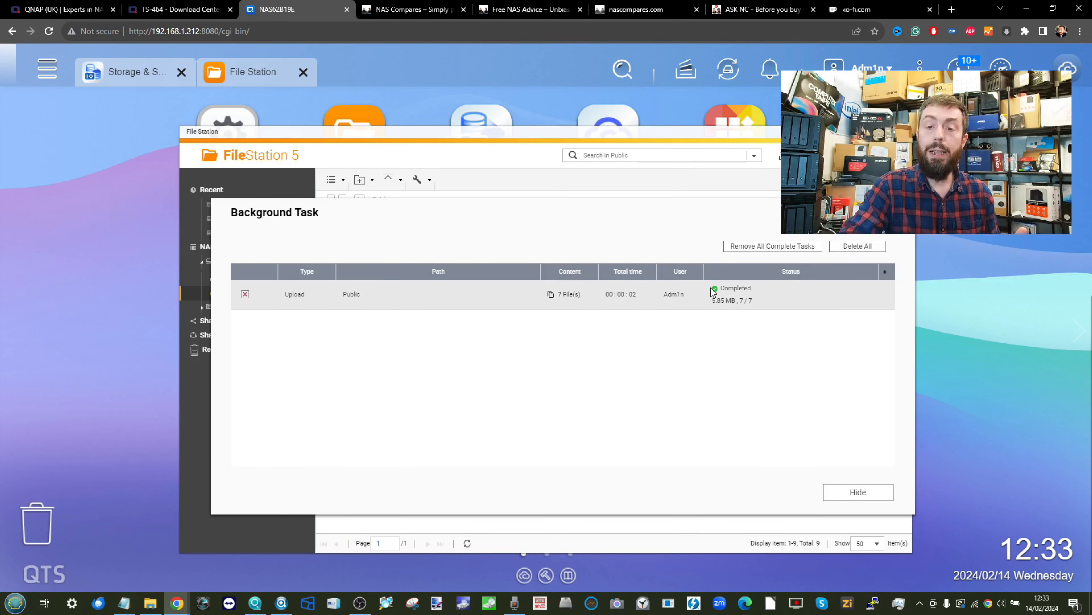
pyautogui.click(899, 212)
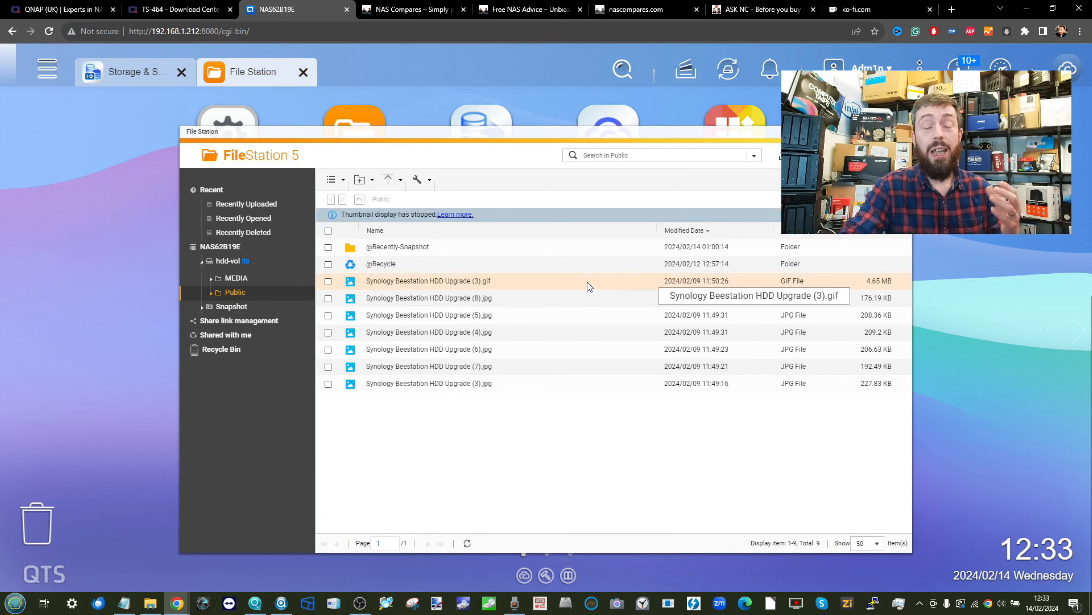
pyautogui.doubleClick(460, 286)
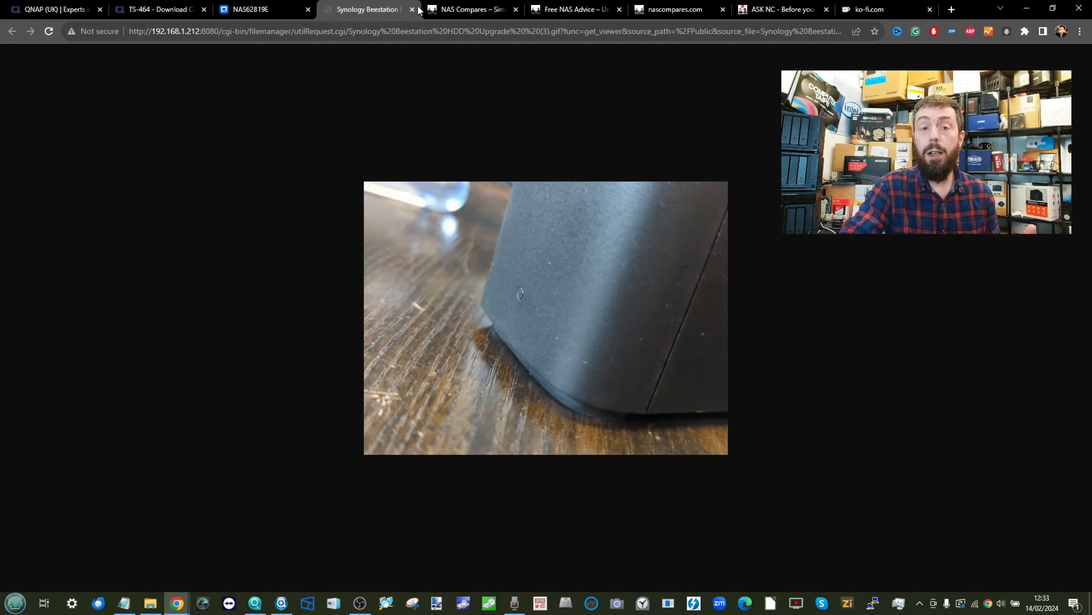
pyautogui.click(412, 9)
# - Launch App Center, skip and disable its welcome guide, browse All Apps, then minimize it
pyautogui.click(47, 68)
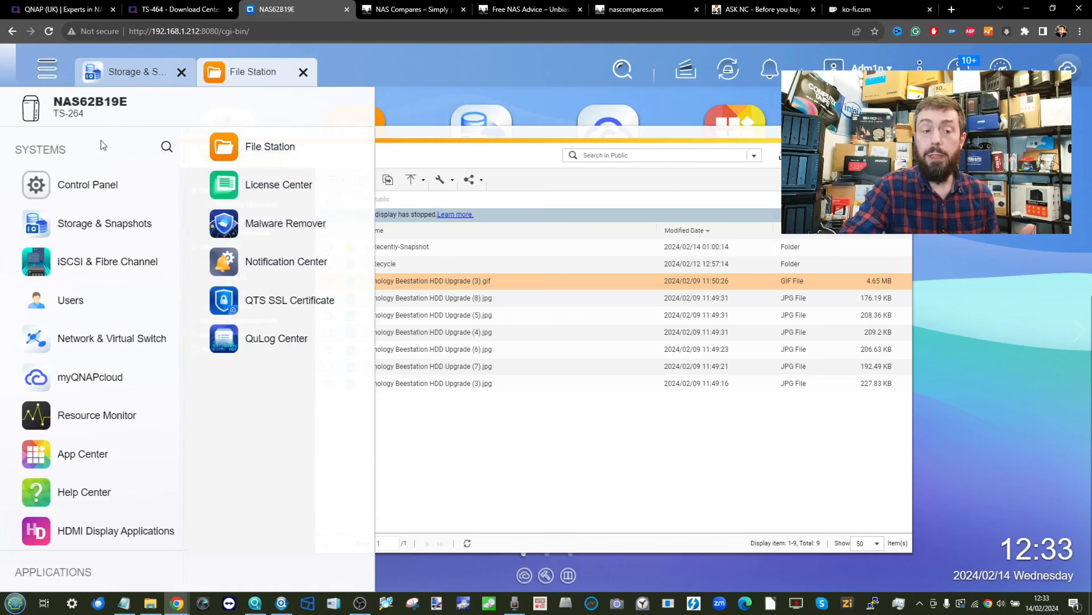
pyautogui.click(86, 455)
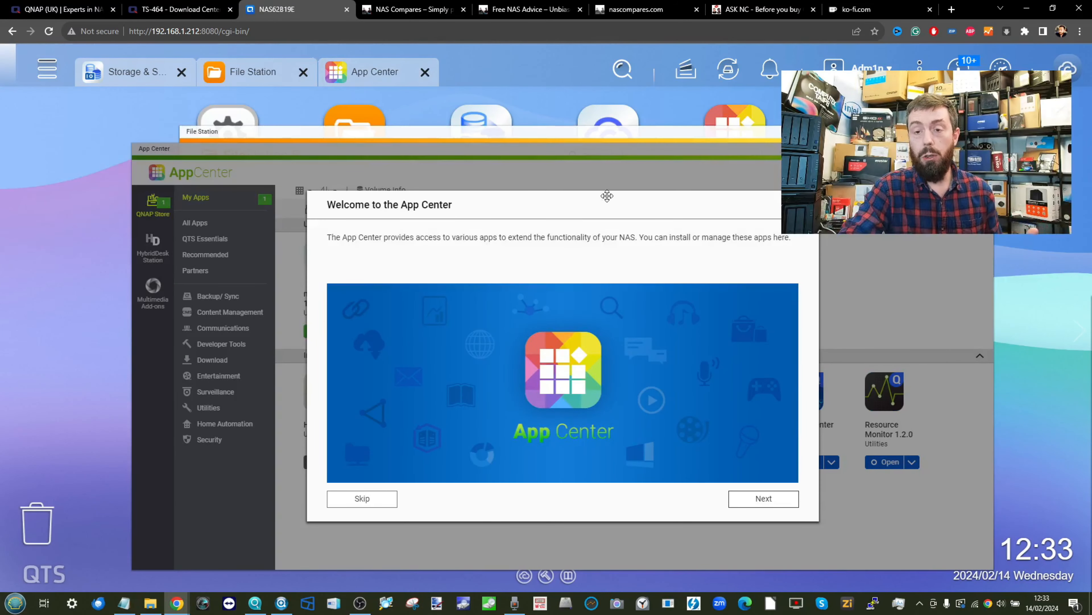
pyautogui.click(361, 499)
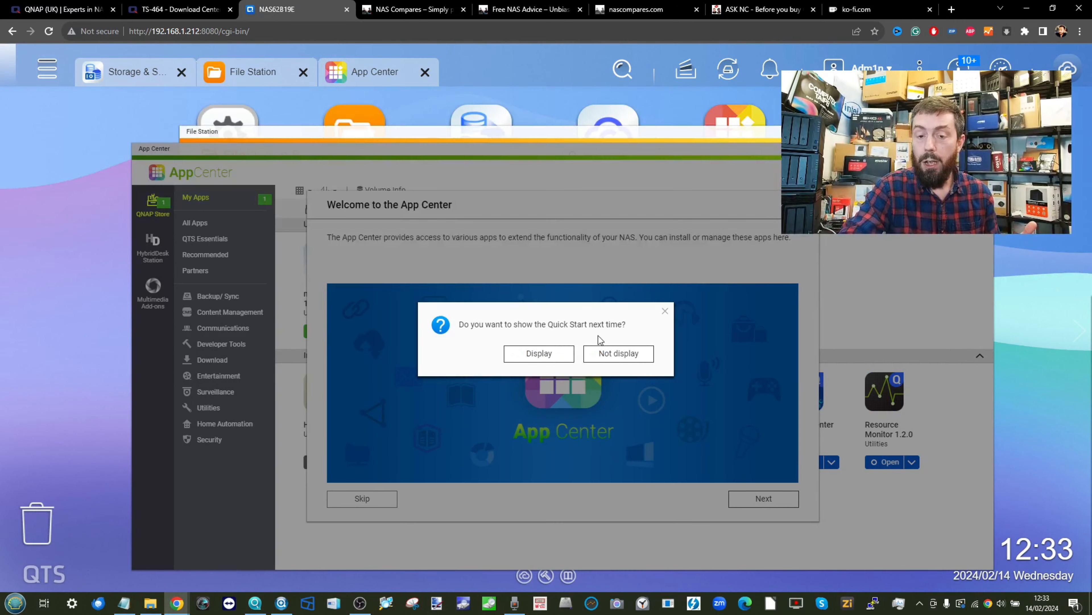
pyautogui.click(602, 354)
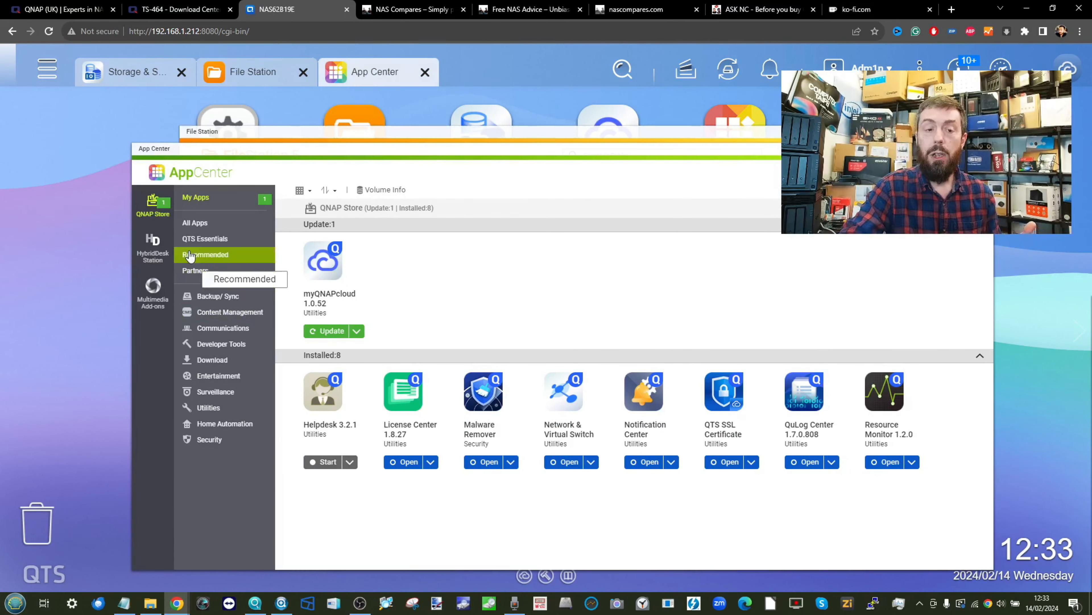
pyautogui.click(195, 222)
pyautogui.scroll(-10, 604, 347)
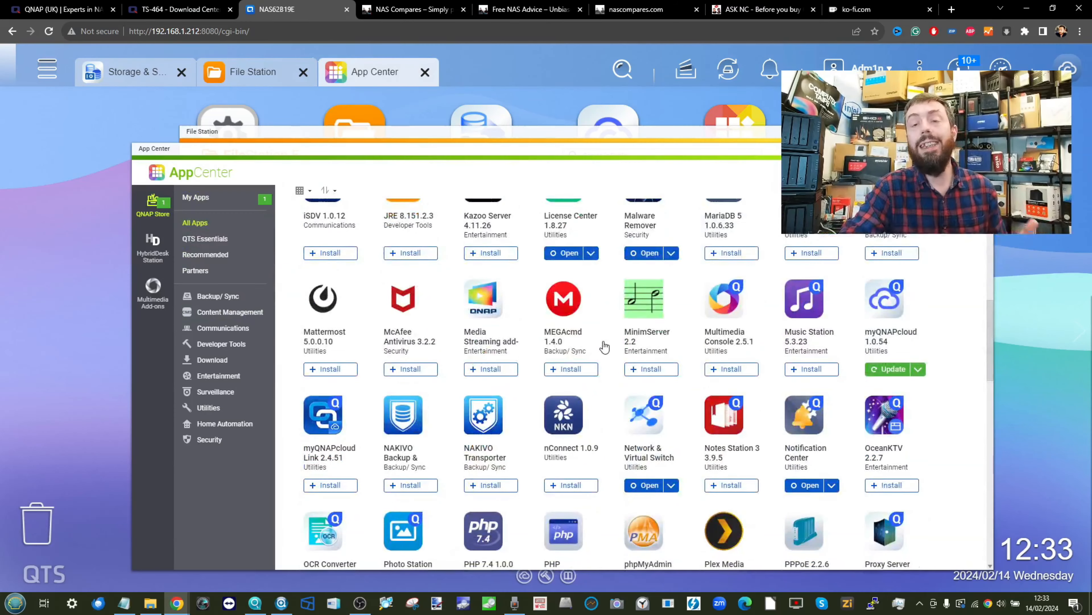
pyautogui.click(951, 148)
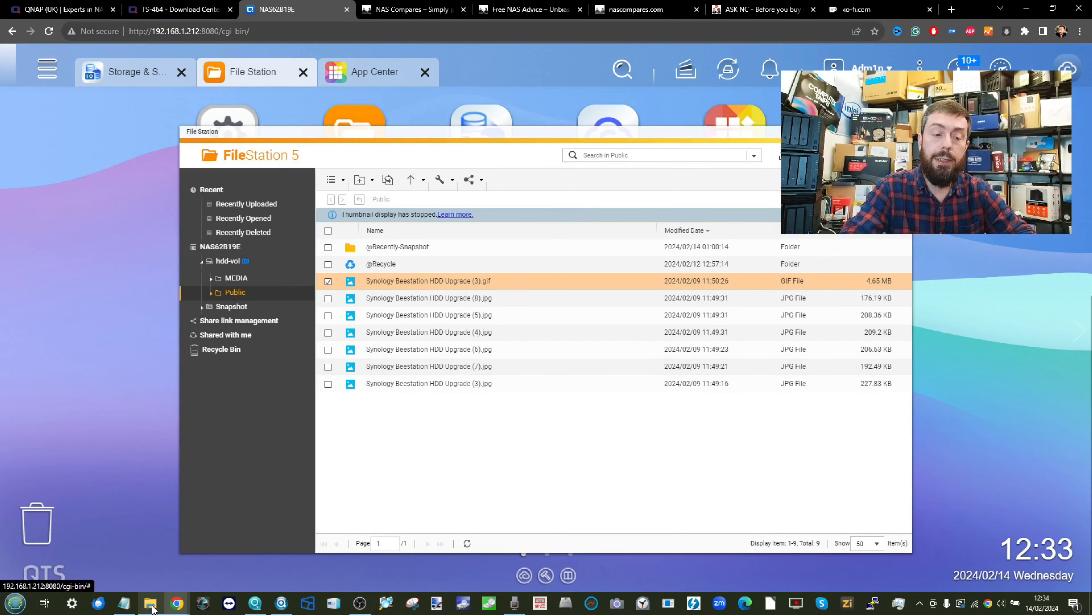
# - Drag the top three images from Footage > Three Recommended M-ITX into File Station's Public share
pyautogui.moveTo(151, 608)
pyautogui.click(149, 553)
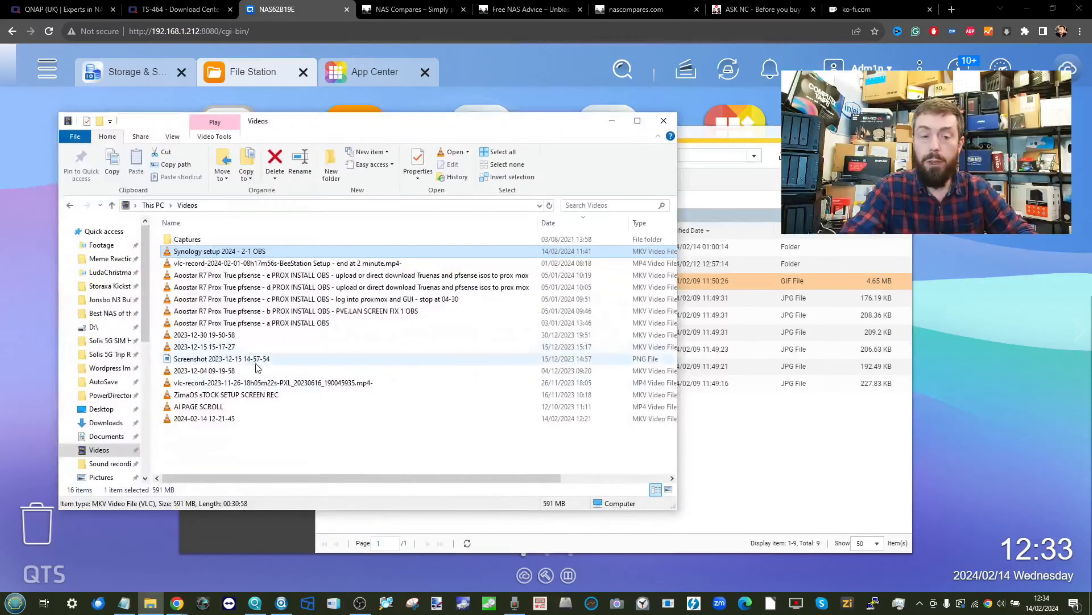
pyautogui.click(101, 245)
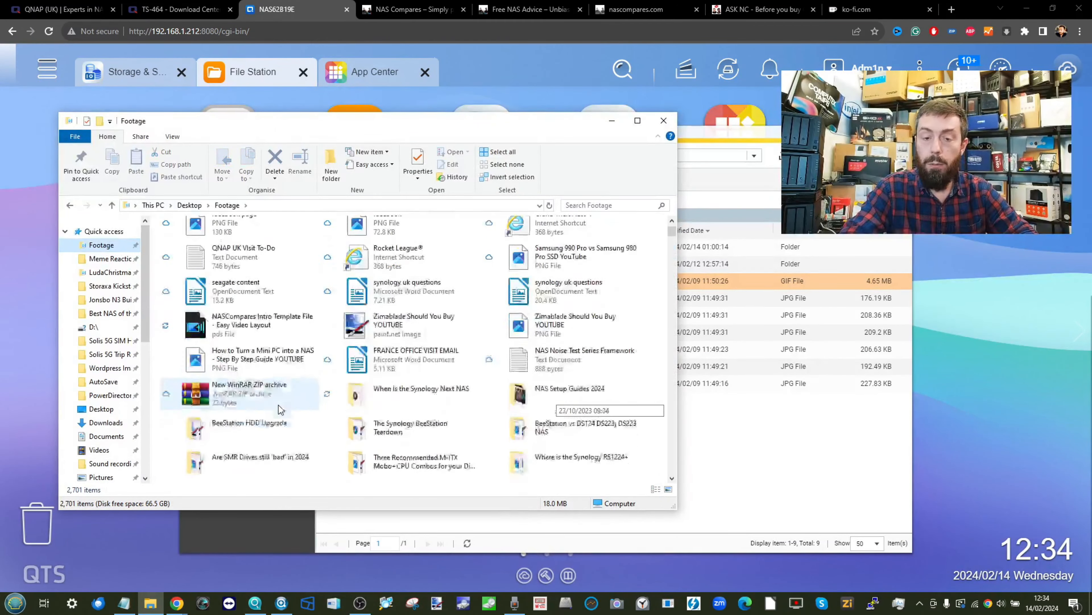
pyautogui.scroll(-2, 278, 405)
pyautogui.click(392, 332)
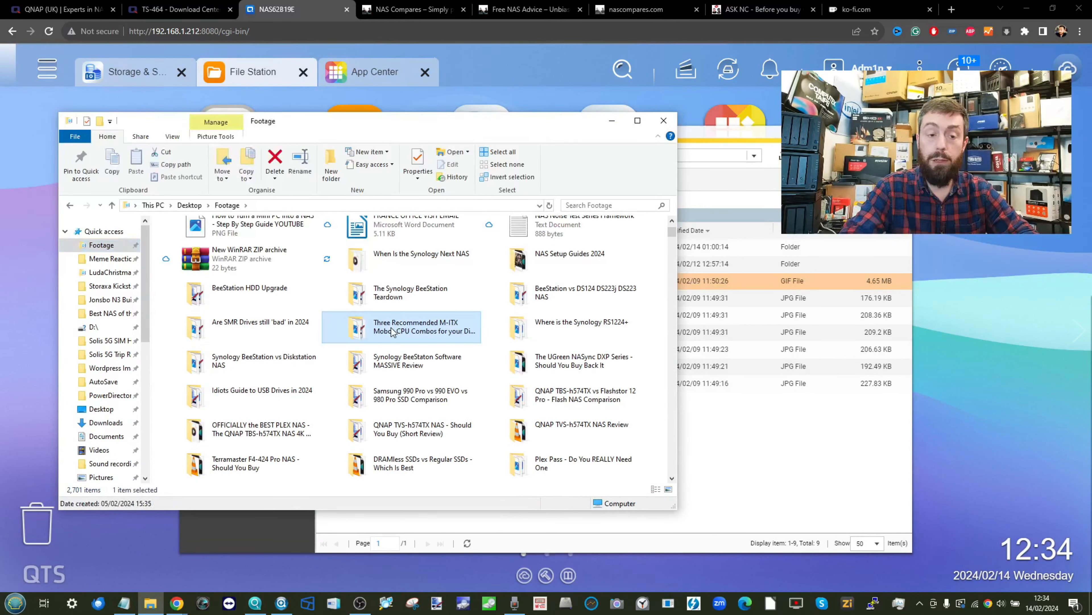
pyautogui.doubleClick(392, 331)
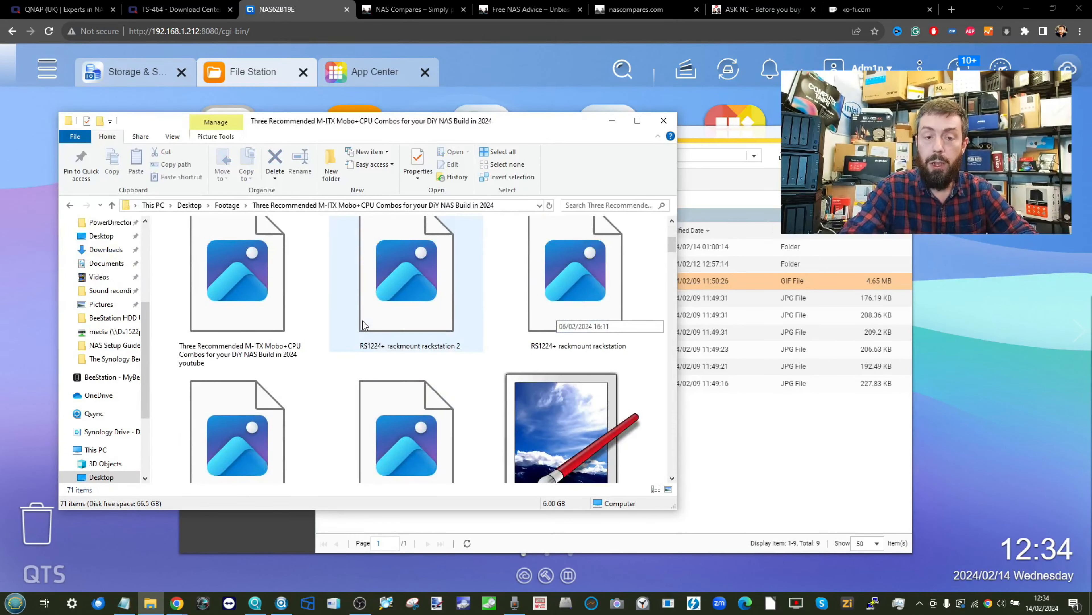
pyautogui.moveTo(156, 261); pyautogui.dragTo(626, 313)
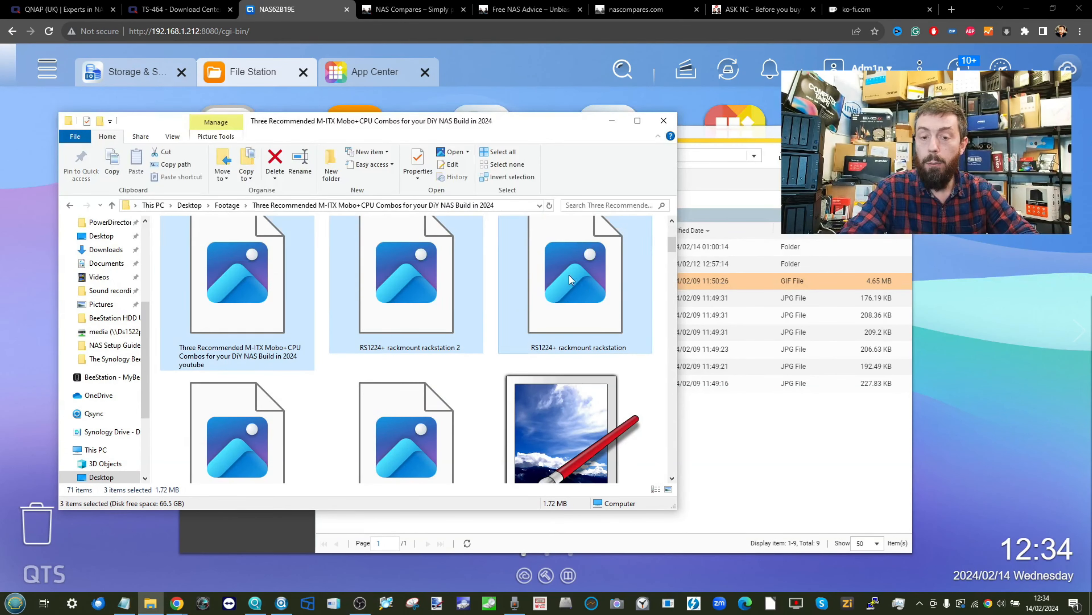
pyautogui.moveTo(571, 280); pyautogui.dragTo(827, 445)
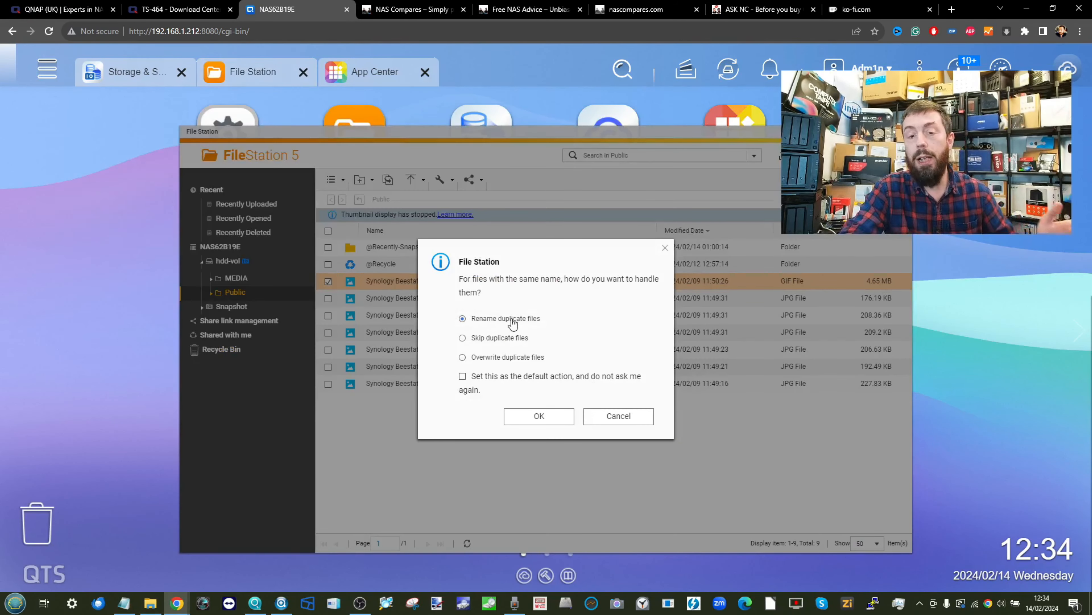
# - Accept renaming duplicates for the three images, then minimize File Station
pyautogui.click(539, 417)
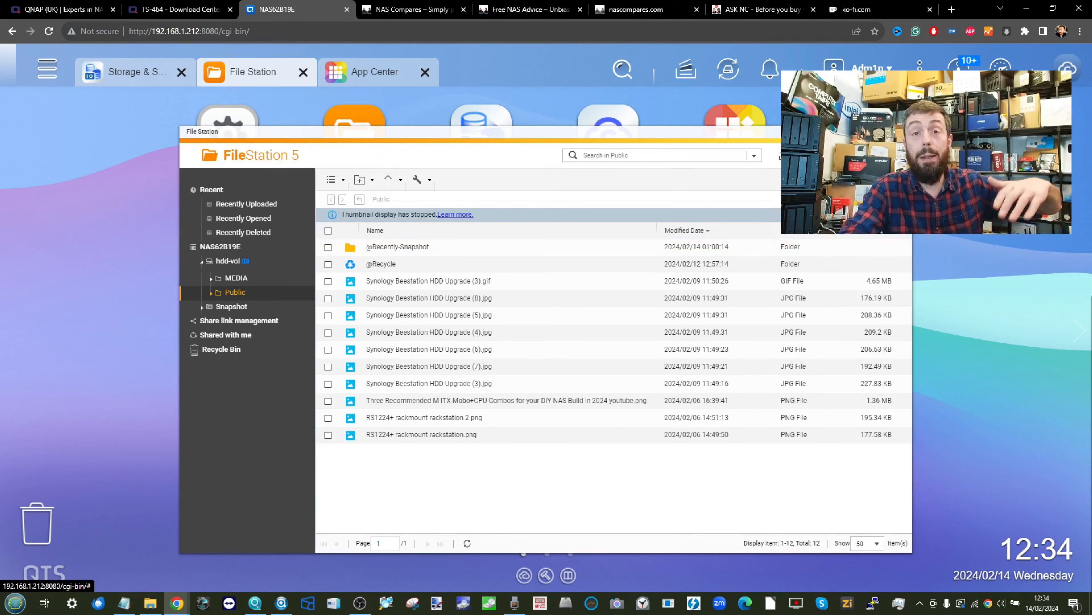
pyautogui.click(875, 131)
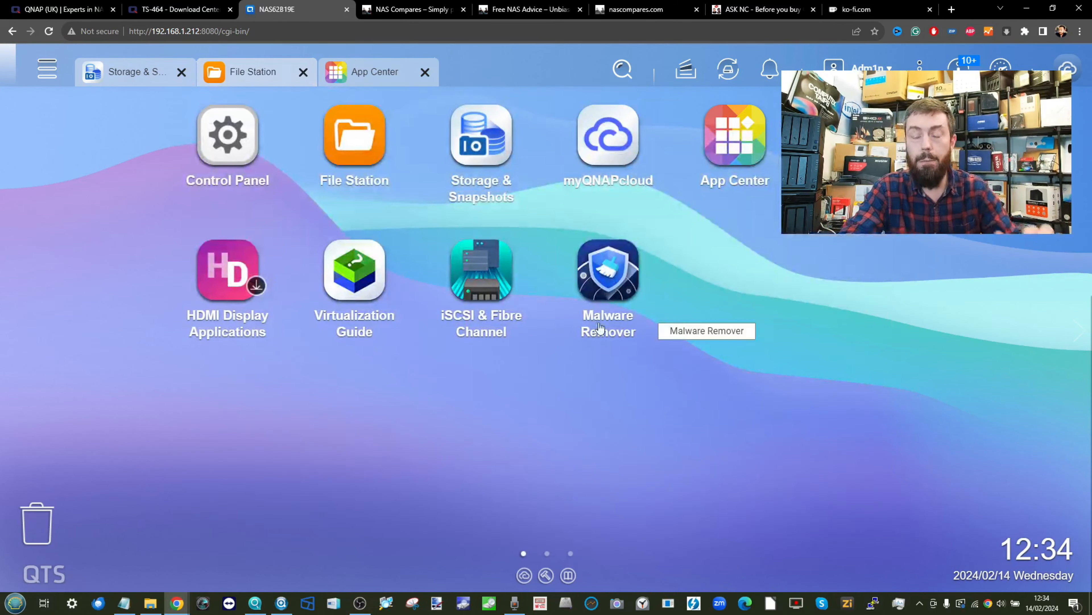
# - Restore File Explorer and switch to This PC
pyautogui.click(150, 603)
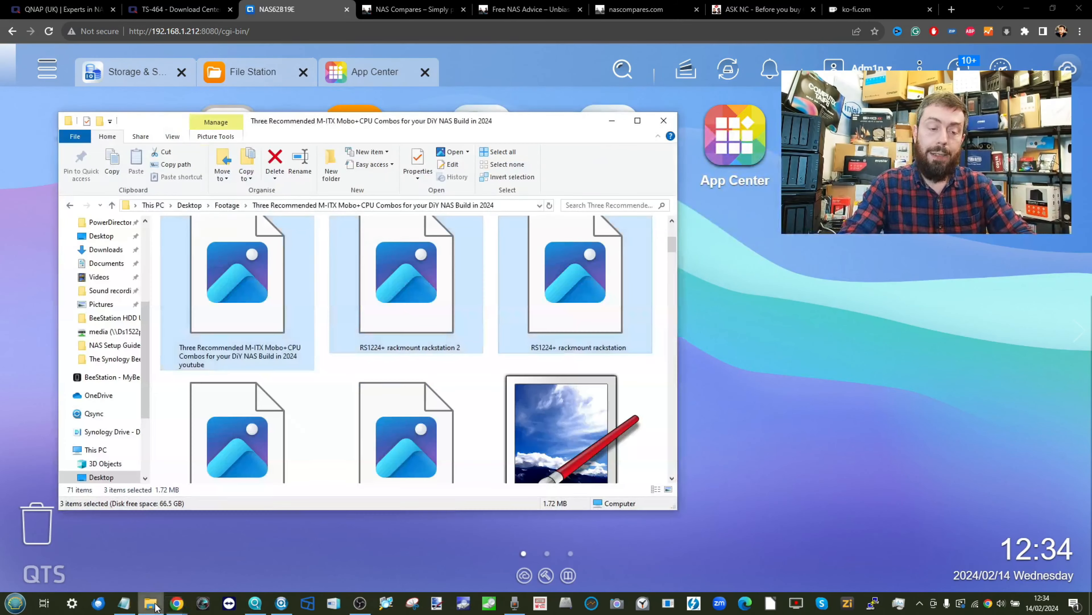
pyautogui.click(96, 450)
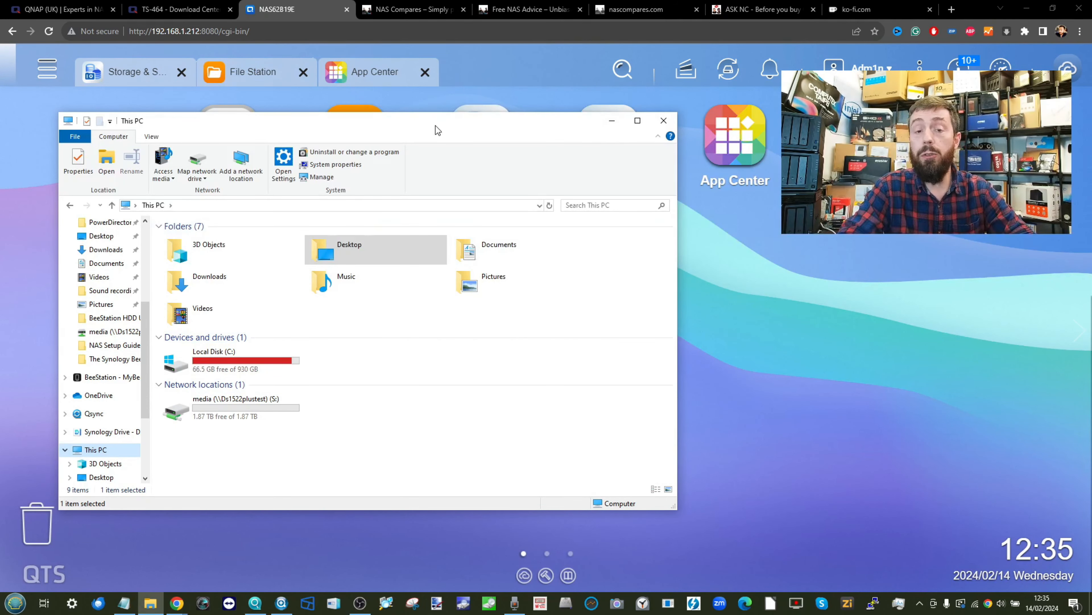
# - Browse the Network location and open the NAS62B19E server
pyautogui.moveTo(435, 126); pyautogui.dragTo(522, 104)
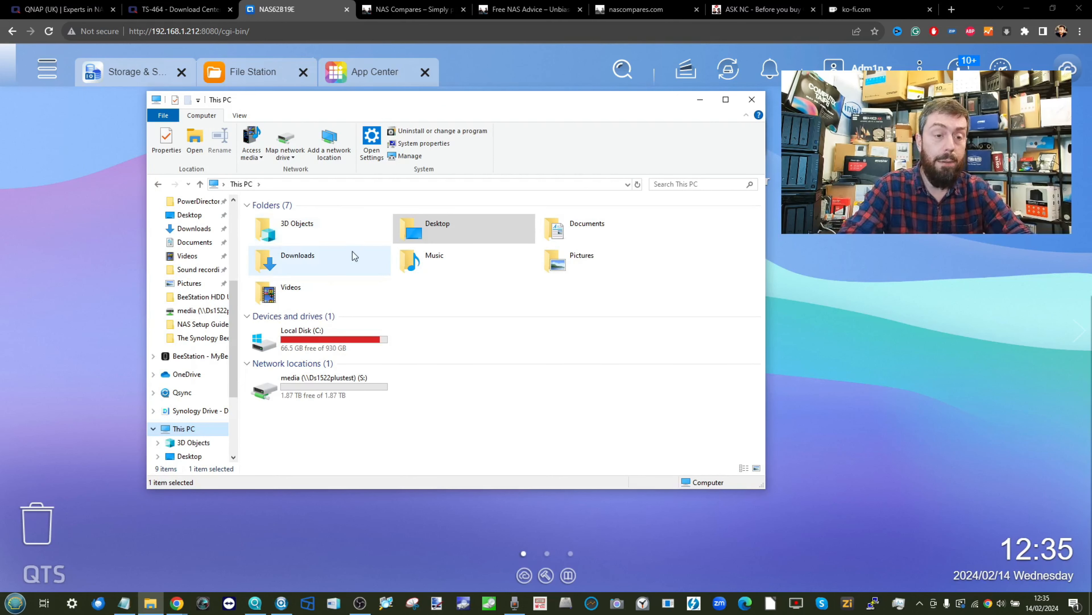
pyautogui.scroll(-3, 197, 318)
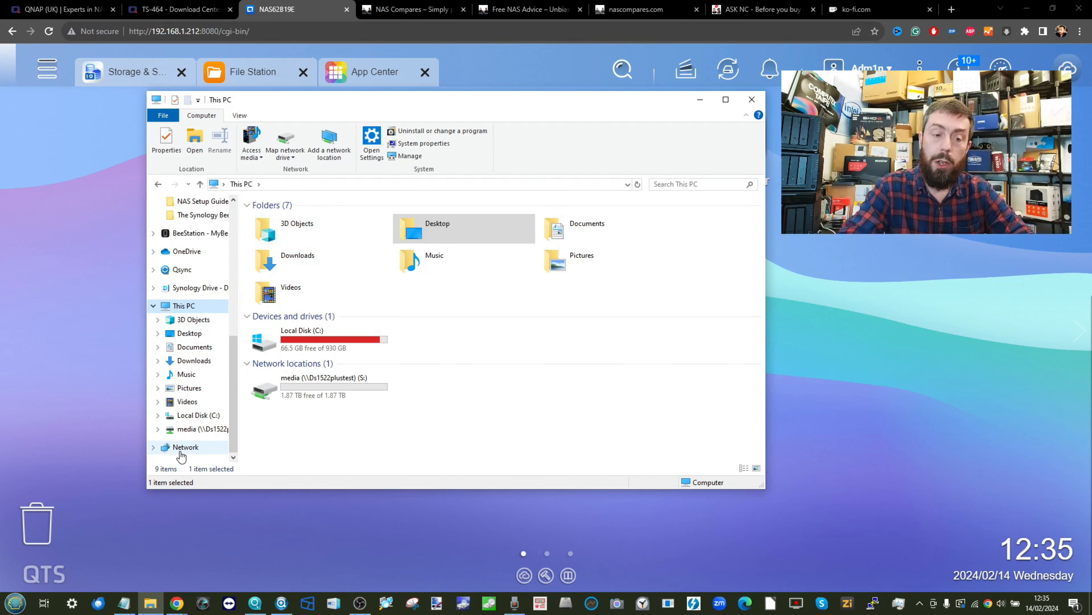
pyautogui.click(205, 443)
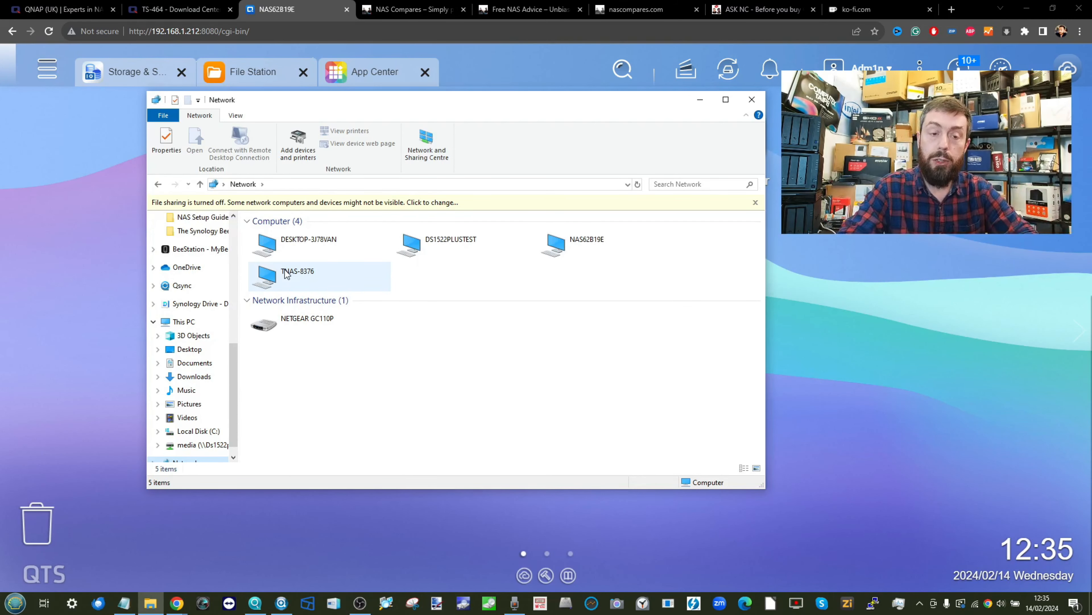
pyautogui.doubleClick(575, 246)
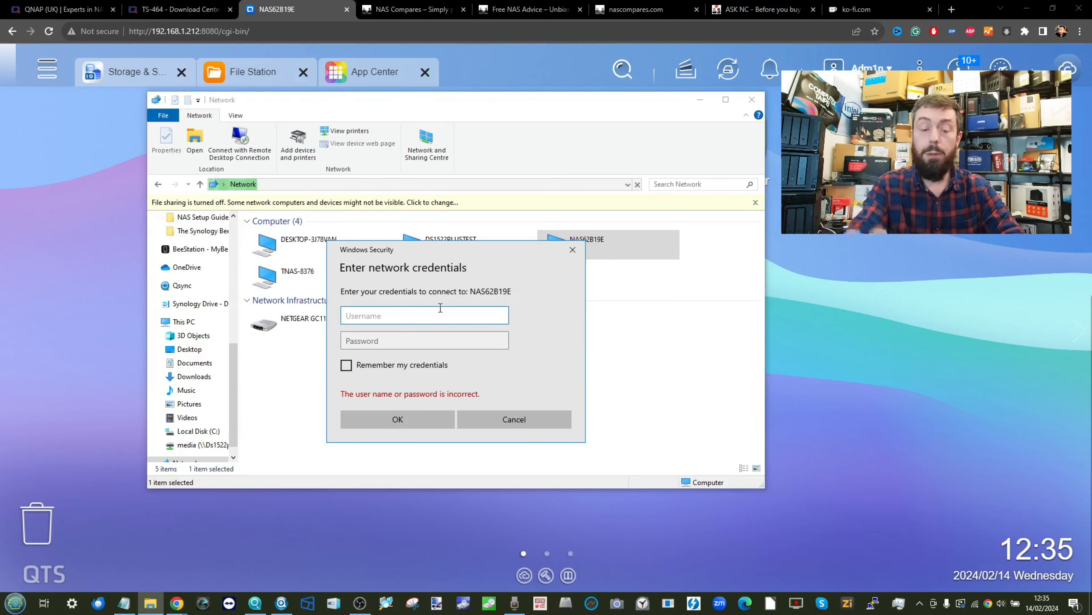
# - Sign in to NAS62B19E with the admin username and password
pyautogui.write('Adm1')
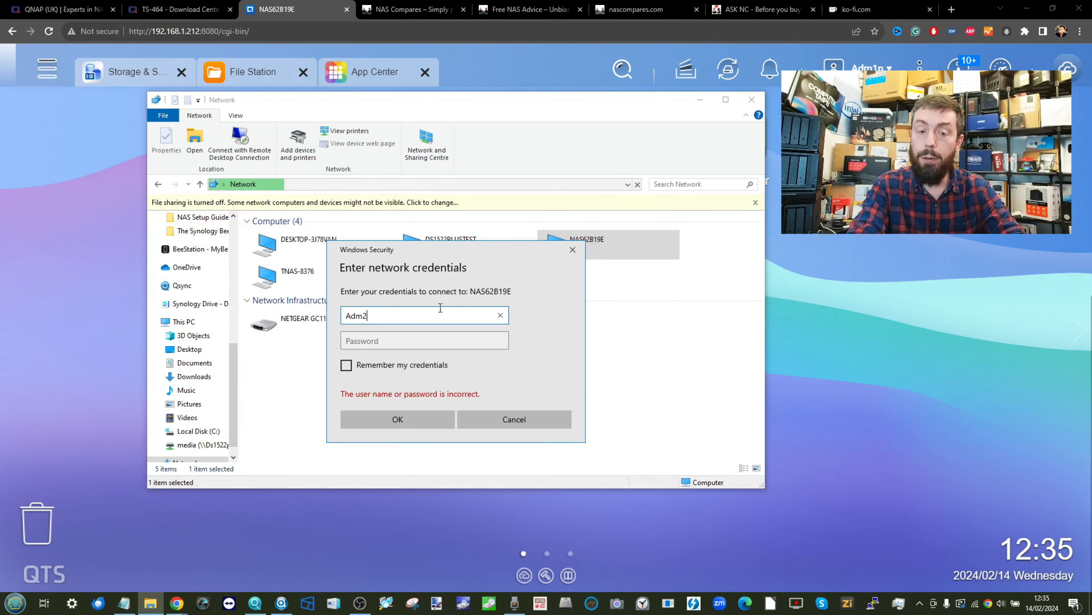
pyautogui.write('n')
pyautogui.press('BackSpace')
pyautogui.write('n')
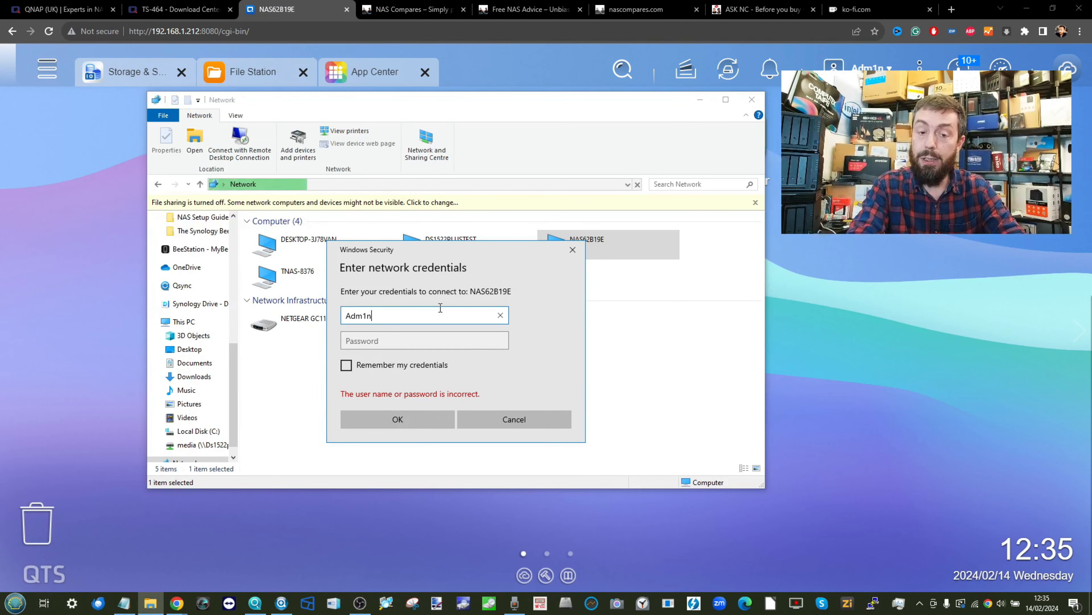
pyautogui.press('Tab')
pyautogui.write('*********')
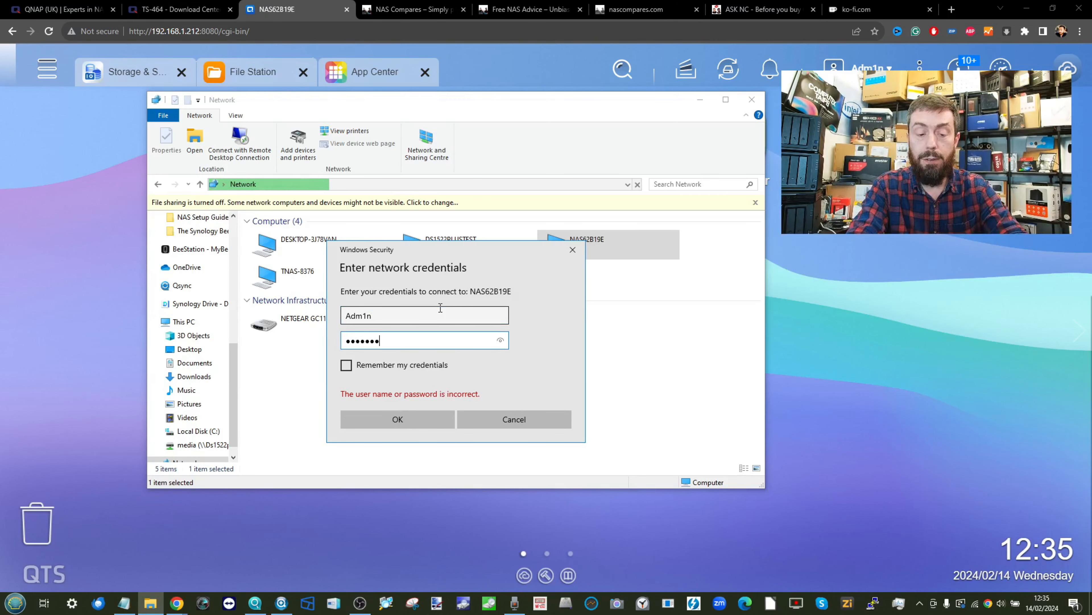
pyautogui.click(415, 423)
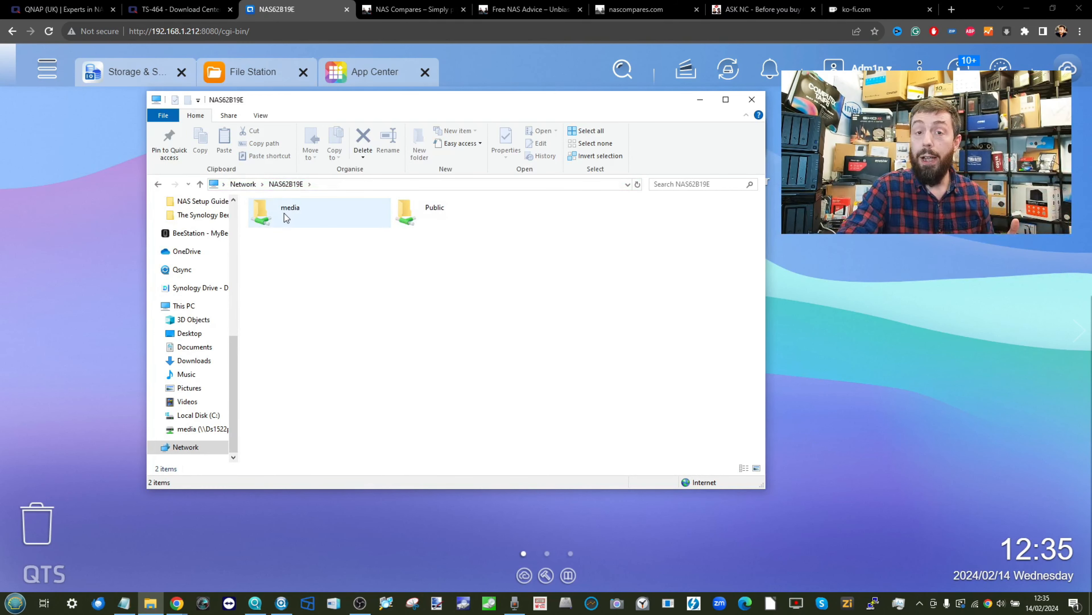
# - Open the NAS's Public share and select the M-ITX image file among its items
pyautogui.doubleClick(284, 214)
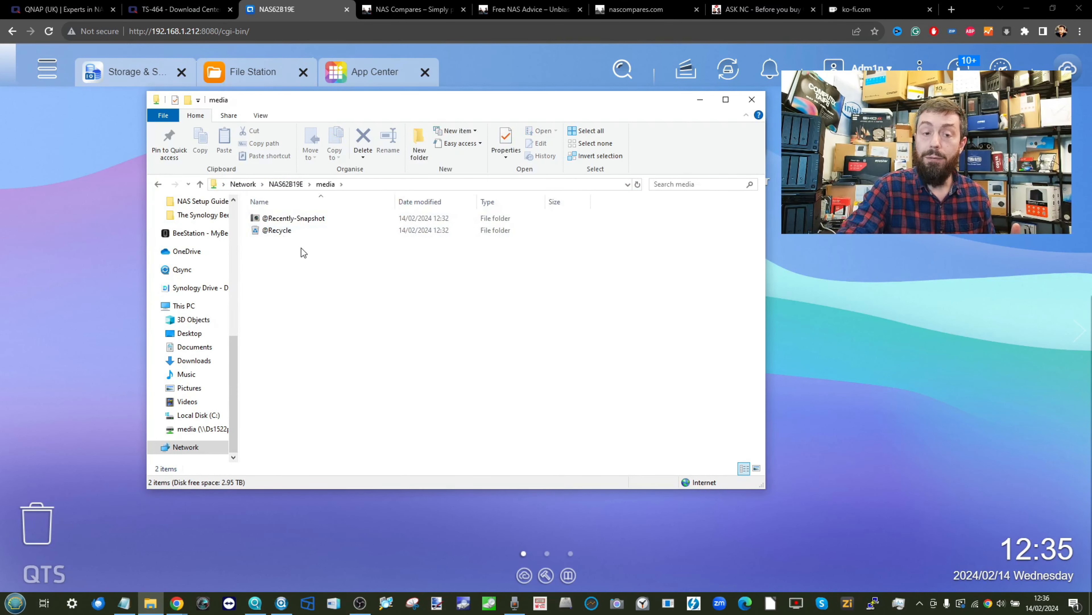
pyautogui.click(290, 184)
pyautogui.click(443, 225)
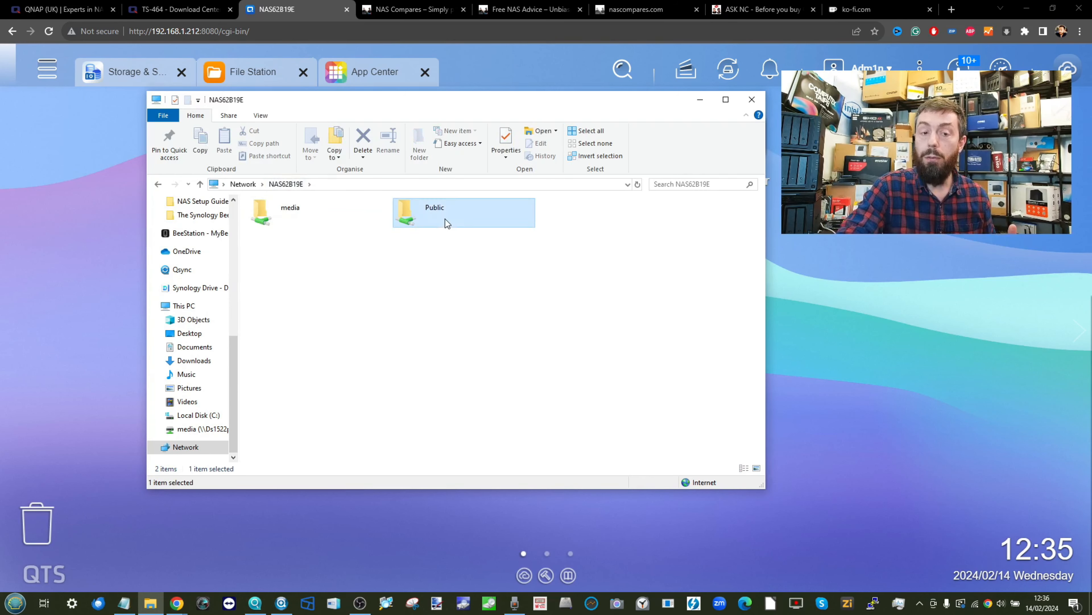
pyautogui.doubleClick(448, 222)
pyautogui.moveTo(316, 390); pyautogui.dragTo(426, 244)
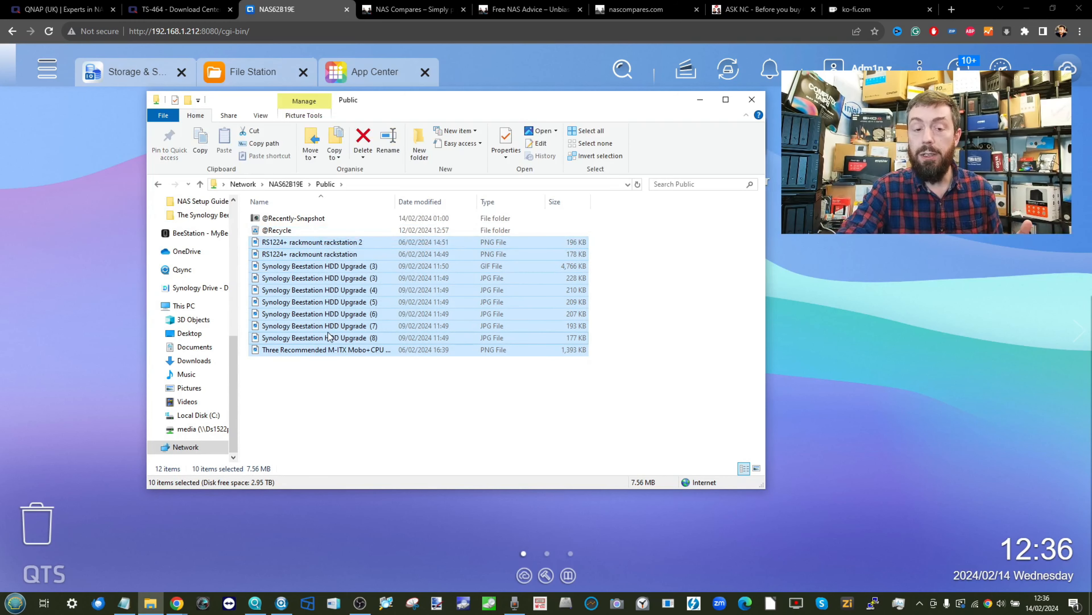
pyautogui.click(376, 349)
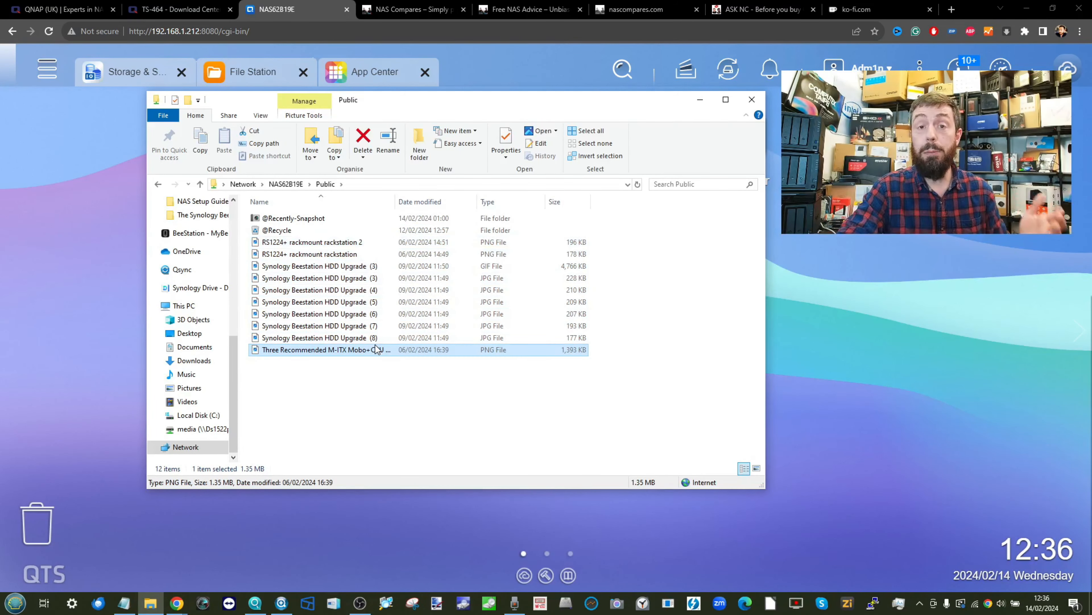
# - Return Explorer to the Network computers list and minimize the window
pyautogui.moveTo(428, 96); pyautogui.dragTo(450, 130)
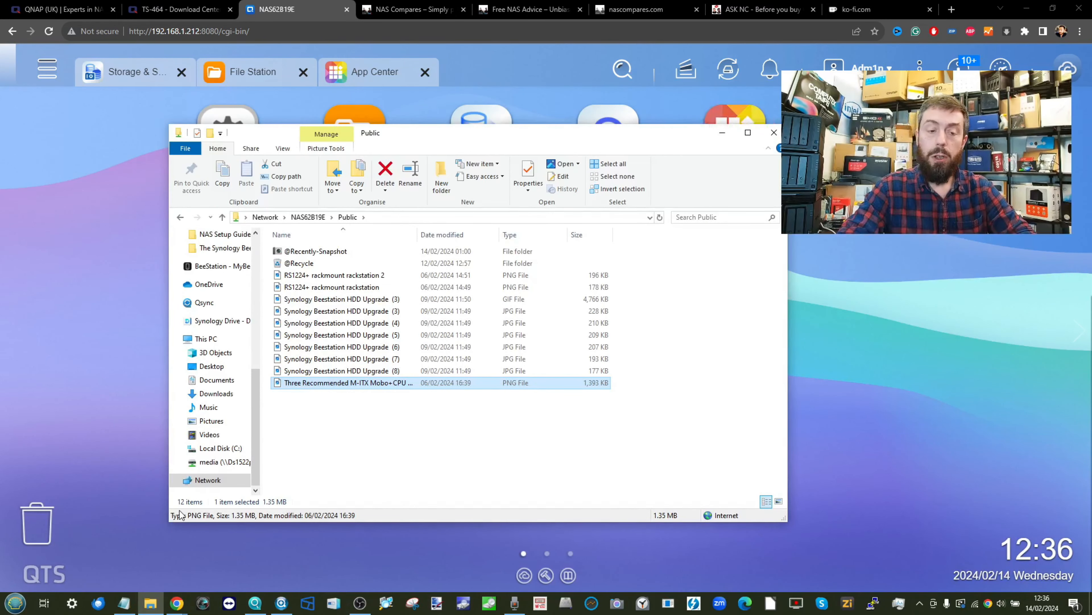
pyautogui.click(210, 480)
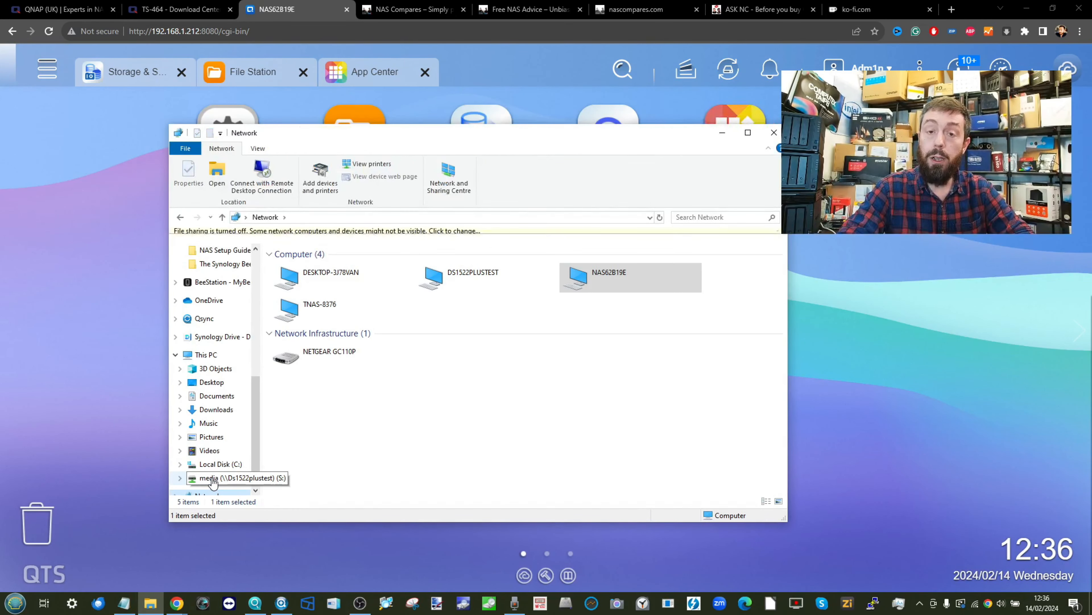
pyautogui.click(723, 132)
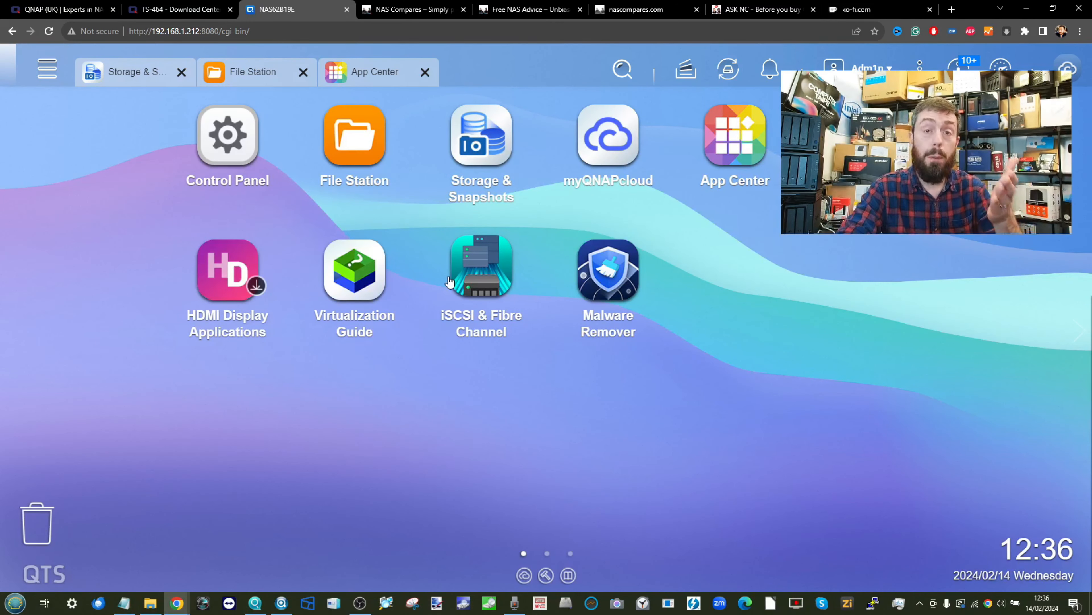
# - From Qfinder Pro, connect to NAS62B19E over SMB/CIFS, signing in with remembered NAS credentials
pyautogui.click(255, 603)
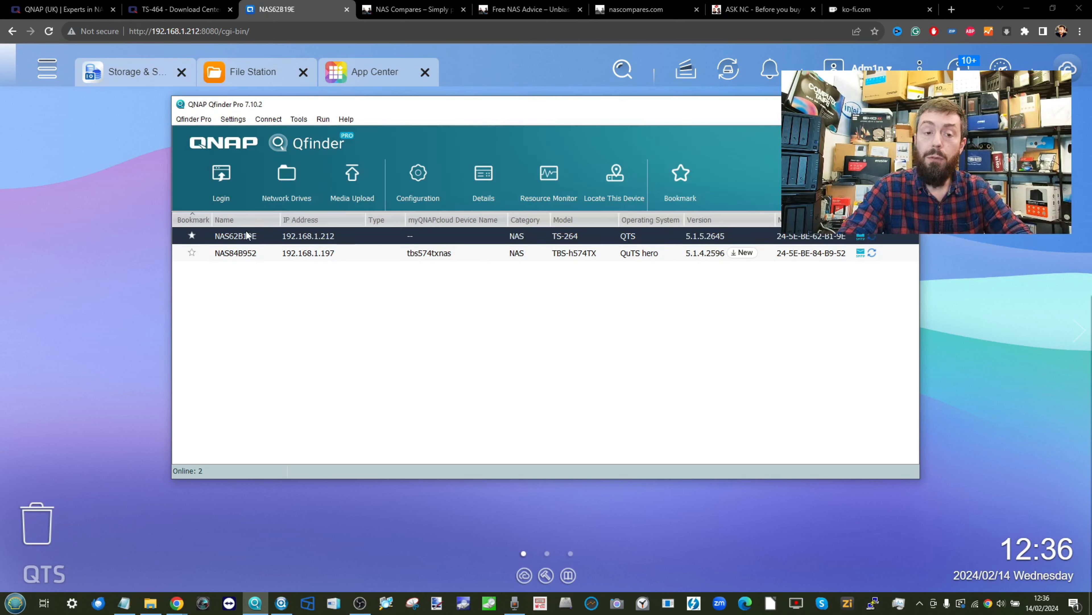
pyautogui.rightClick(314, 237)
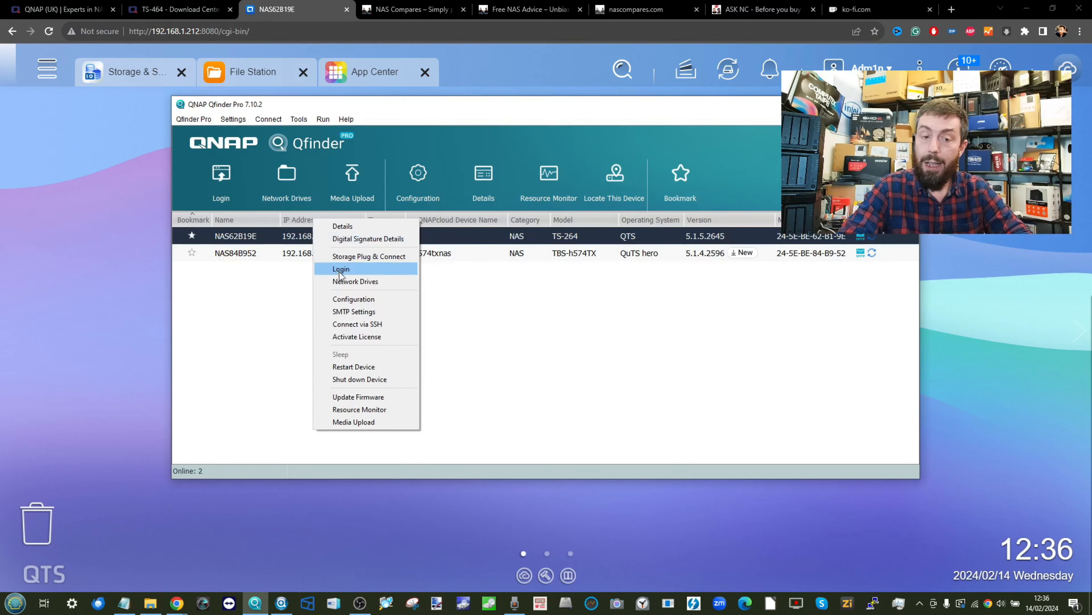
pyautogui.click(352, 282)
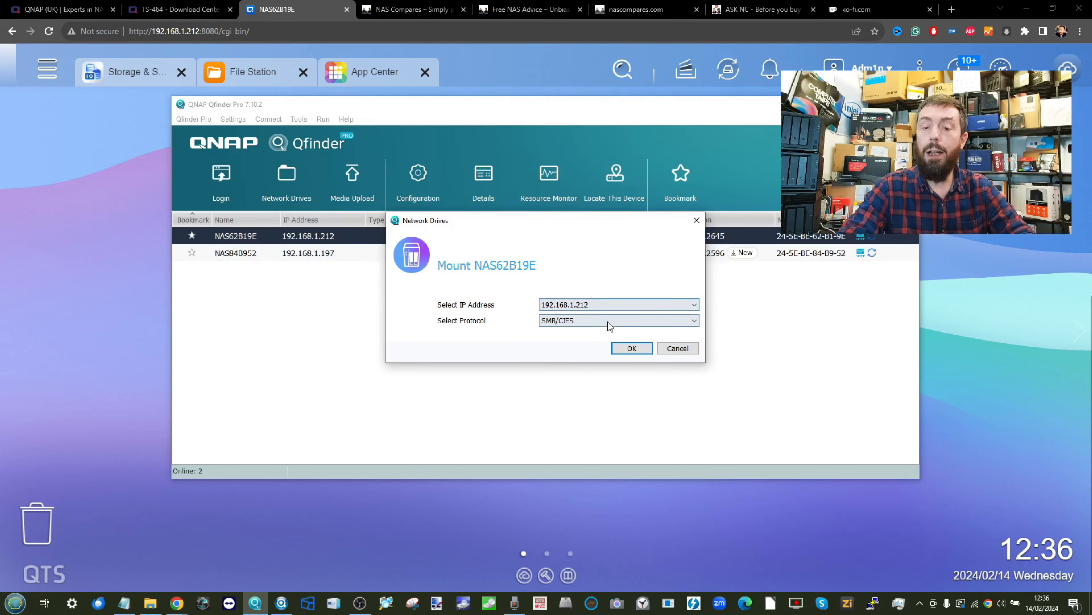
pyautogui.click(630, 350)
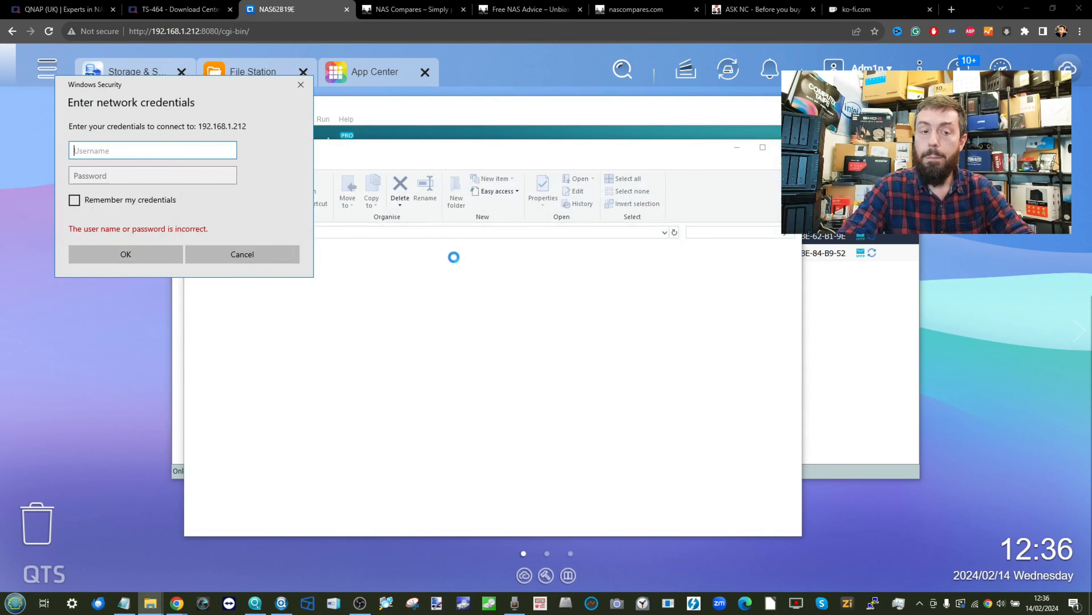
pyautogui.write('Adm1n')
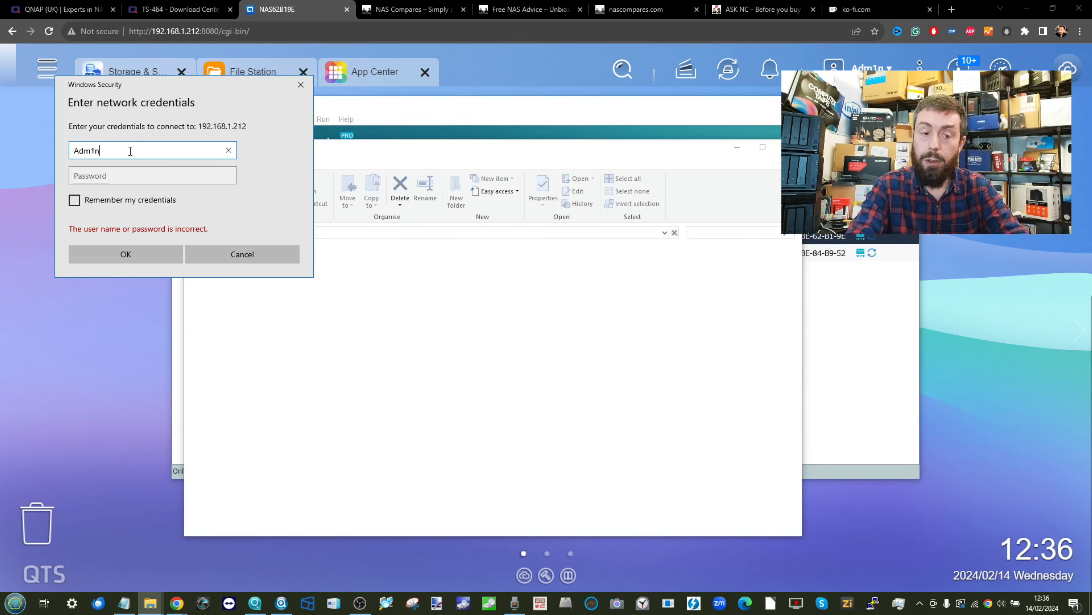
pyautogui.press('Tab')
pyautogui.write('**********')
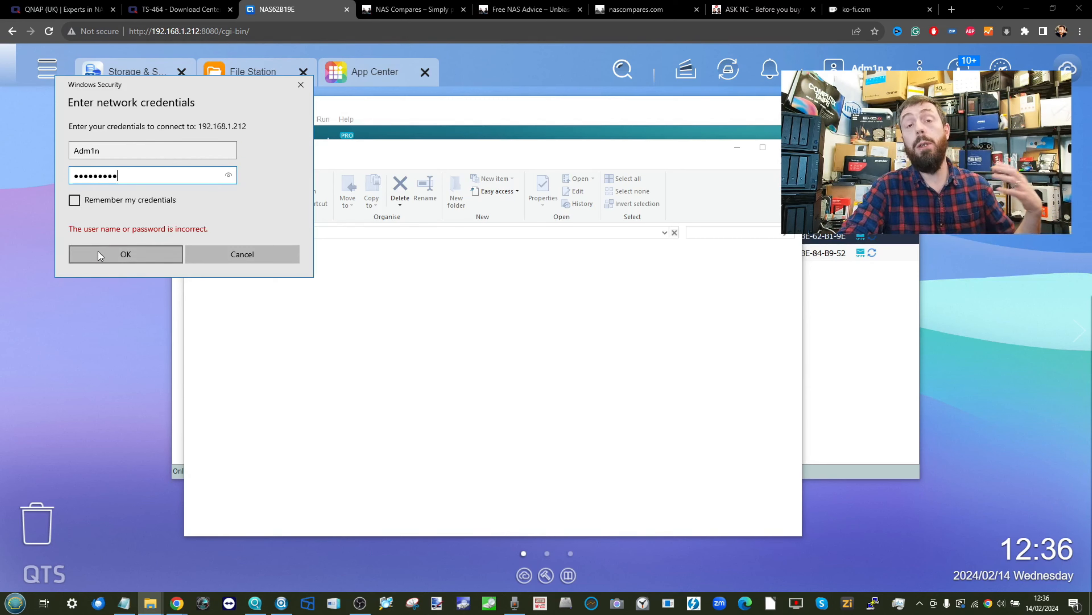
pyautogui.click(74, 200)
pyautogui.click(112, 256)
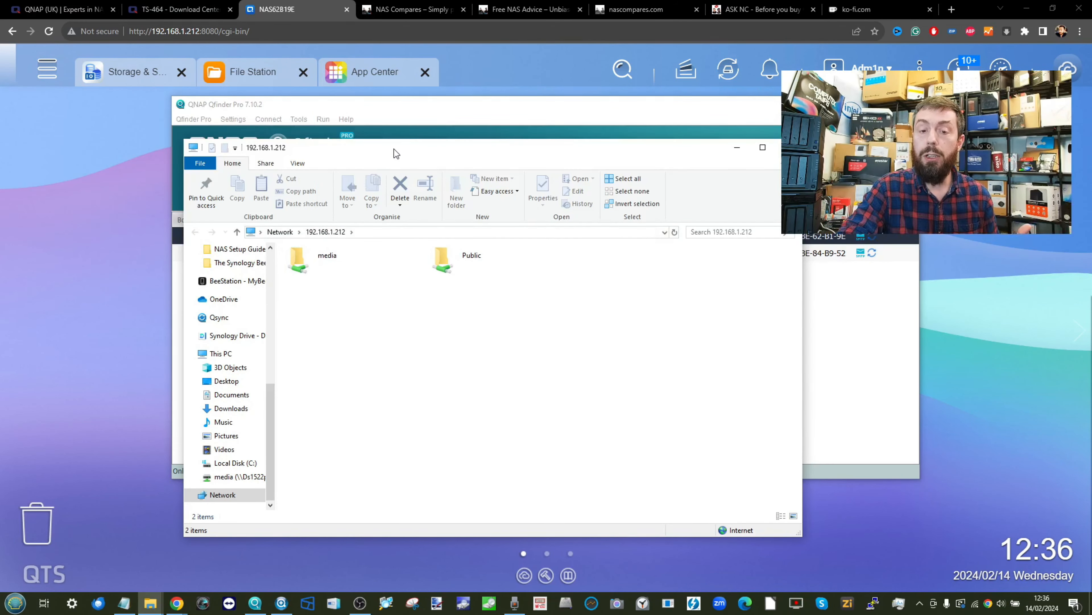
# - Map the Public share as network drive Q:
pyautogui.moveTo(393, 148); pyautogui.dragTo(419, 138)
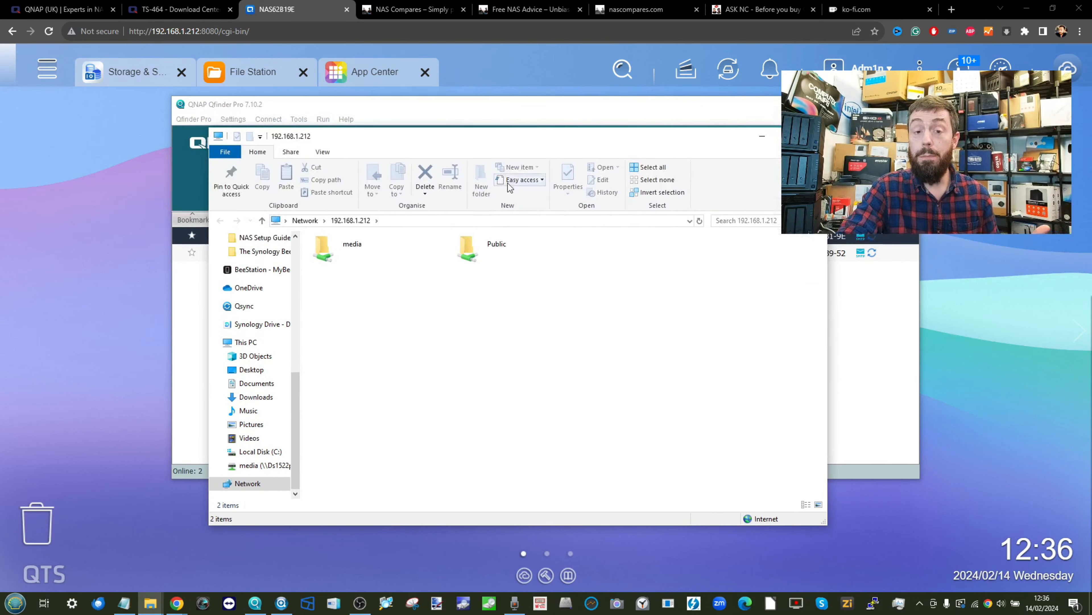
pyautogui.rightClick(474, 250)
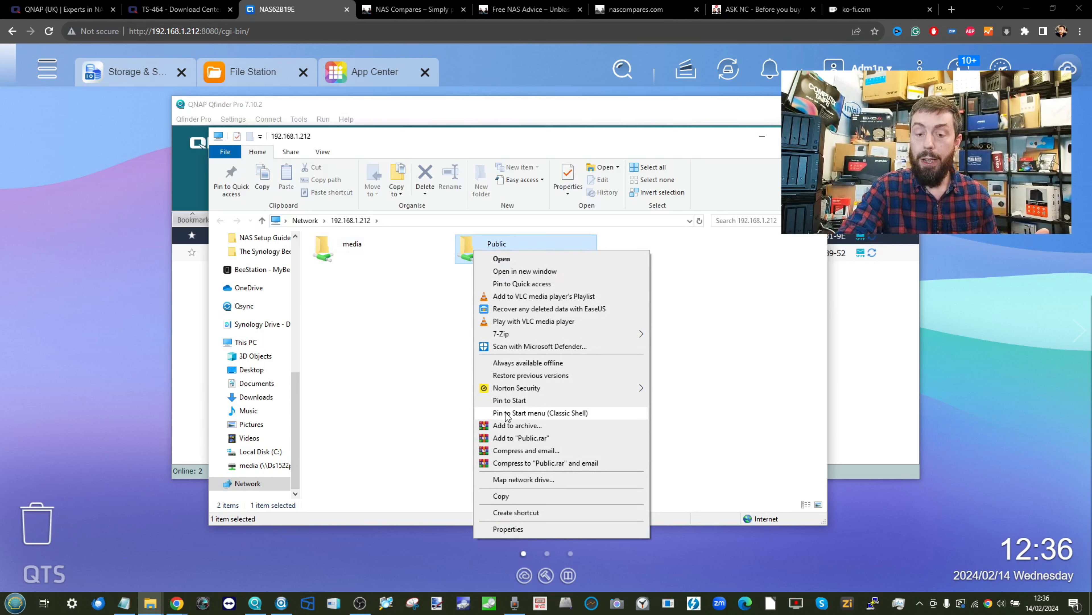
pyautogui.click(522, 480)
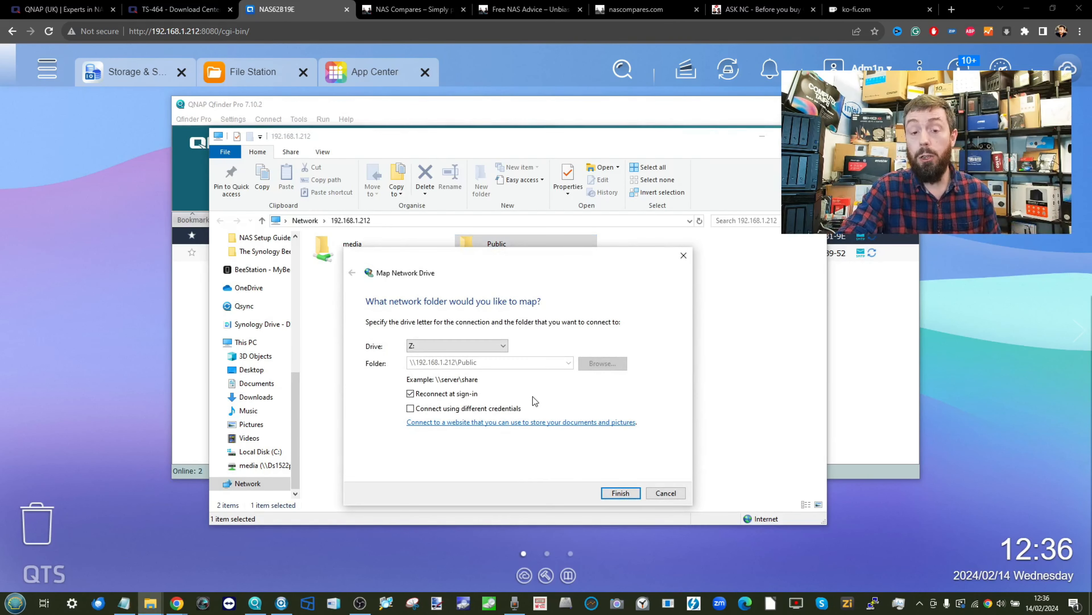
pyautogui.click(482, 351)
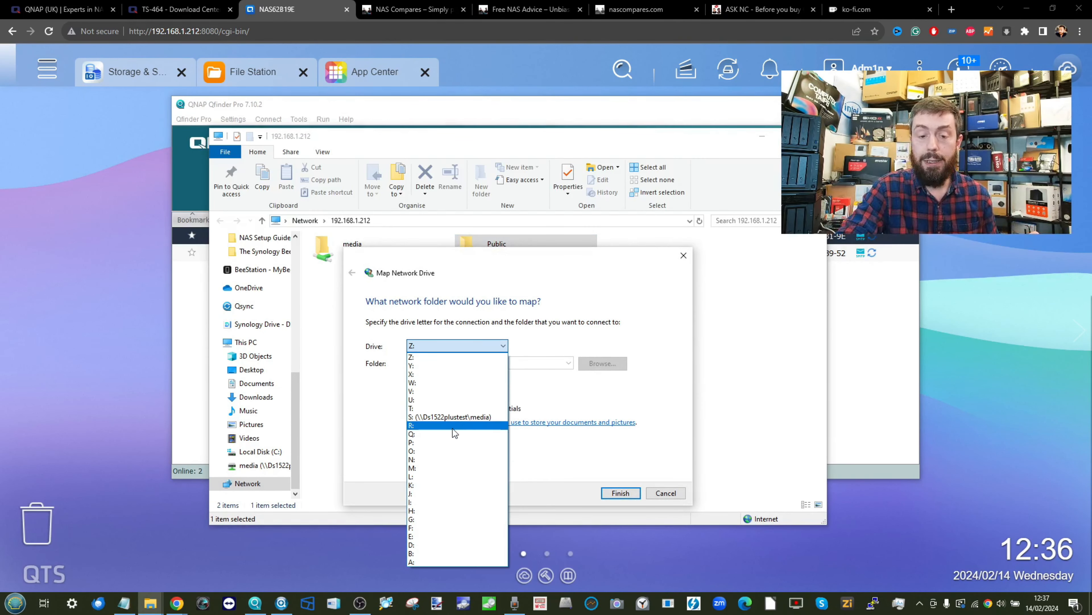
pyautogui.click(446, 435)
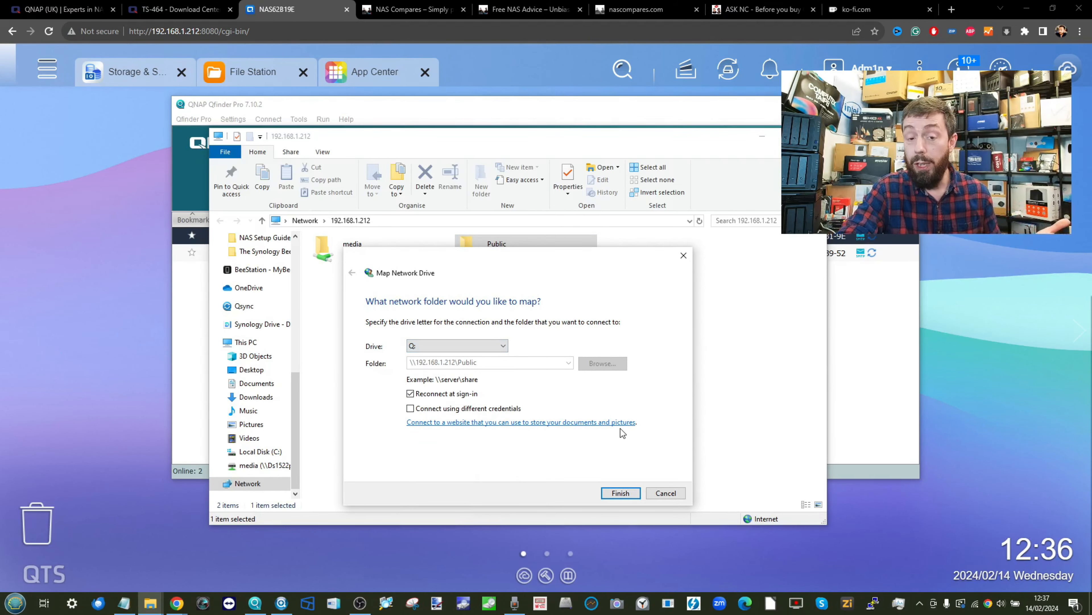
pyautogui.click(621, 493)
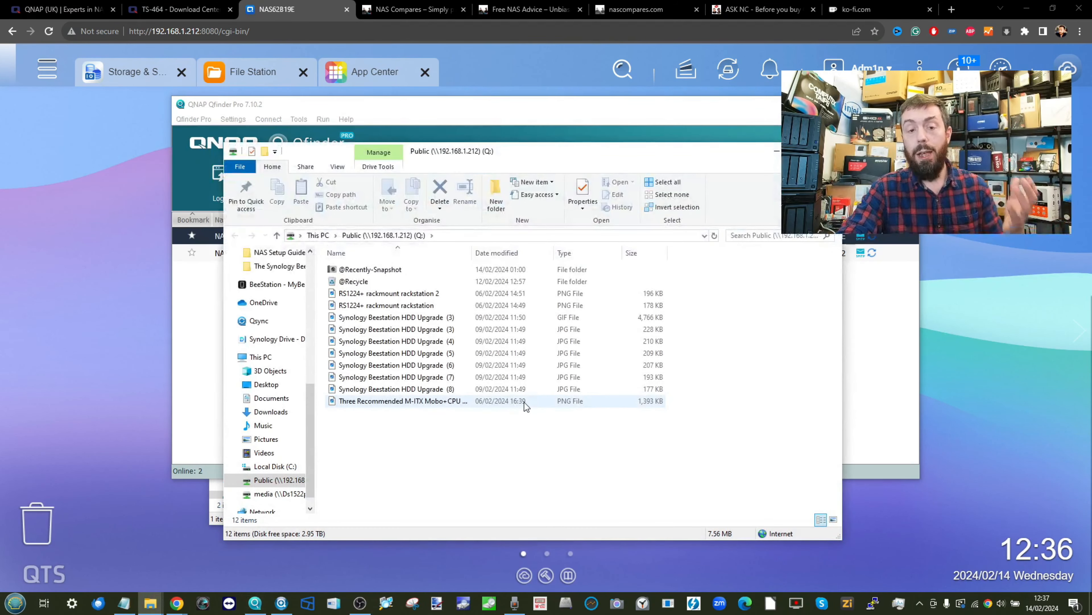
# - Open the mapped Public (Q:) drive from This PC
pyautogui.click(316, 235)
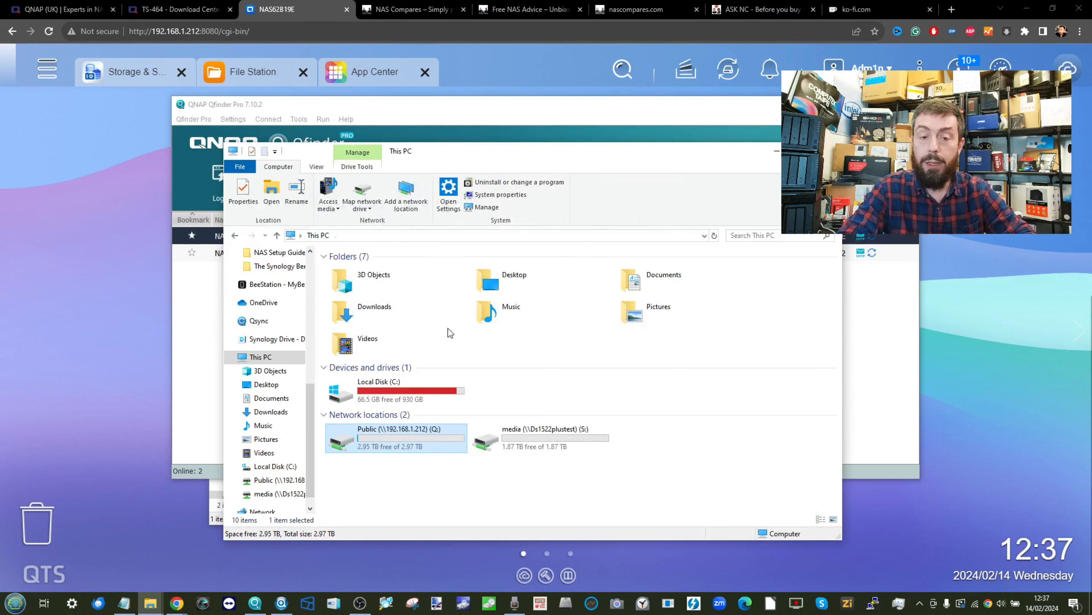
pyautogui.click(367, 387)
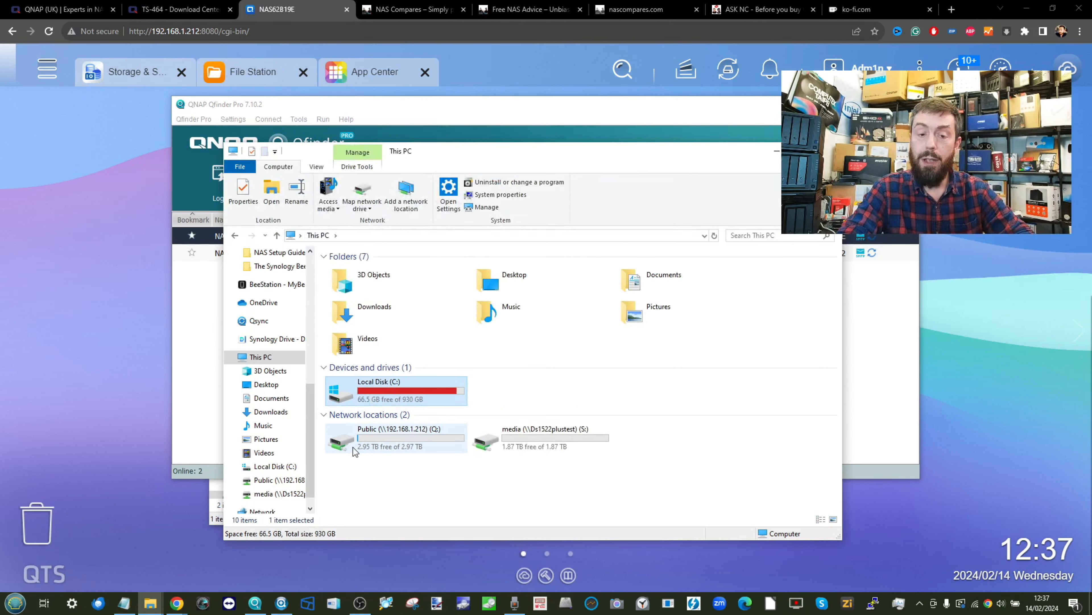
pyautogui.doubleClick(398, 438)
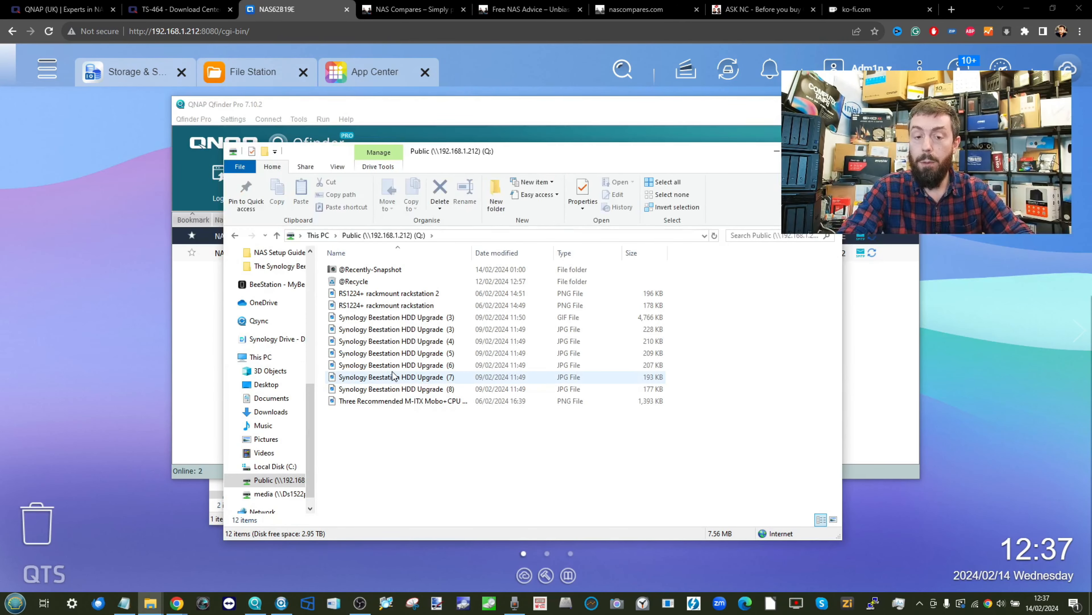
# - View the Synology Beestation HDD Upgrade (6) photo and its neighbour in Photos, then close Photos
pyautogui.doubleClick(405, 363)
pyautogui.press('Right')
pyautogui.press('Right')
pyautogui.press('Right')
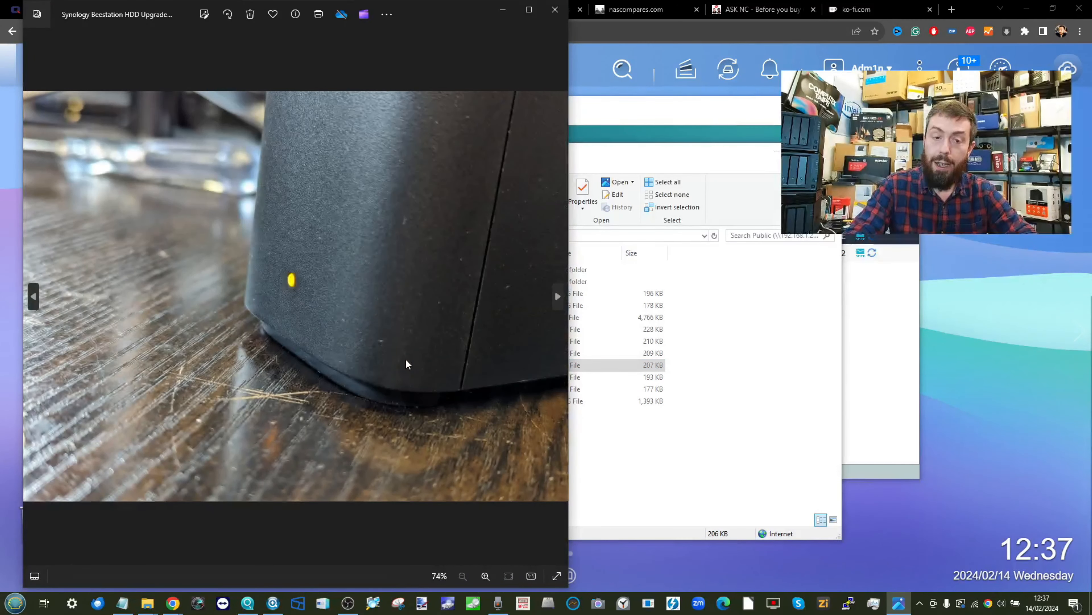
pyautogui.press('Left')
pyautogui.press('Left')
pyautogui.press('Left')
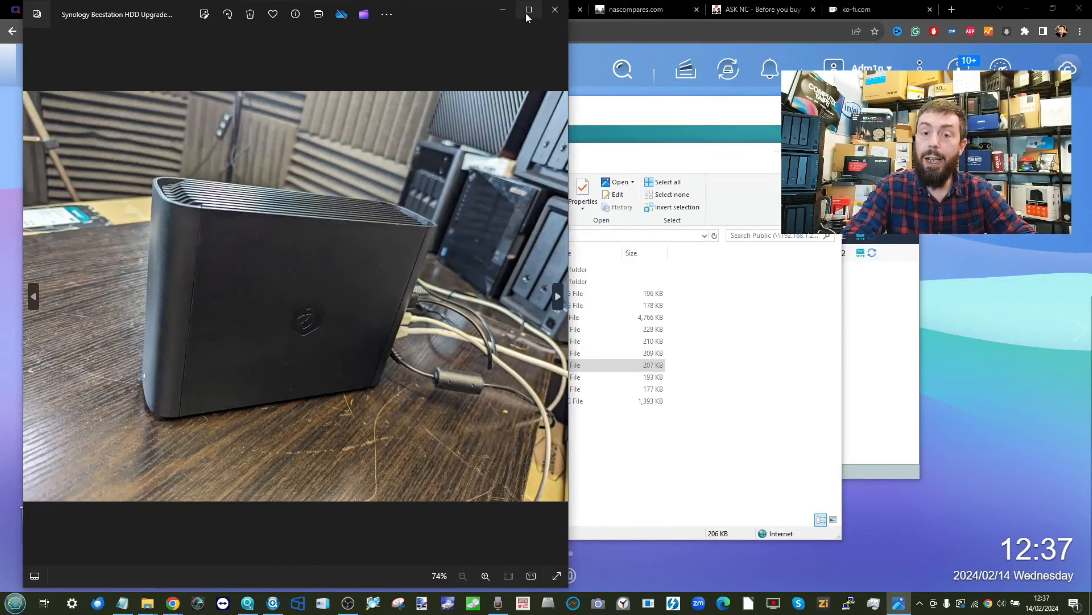
pyautogui.click(555, 10)
pyautogui.moveTo(626, 152); pyautogui.dragTo(588, 210)
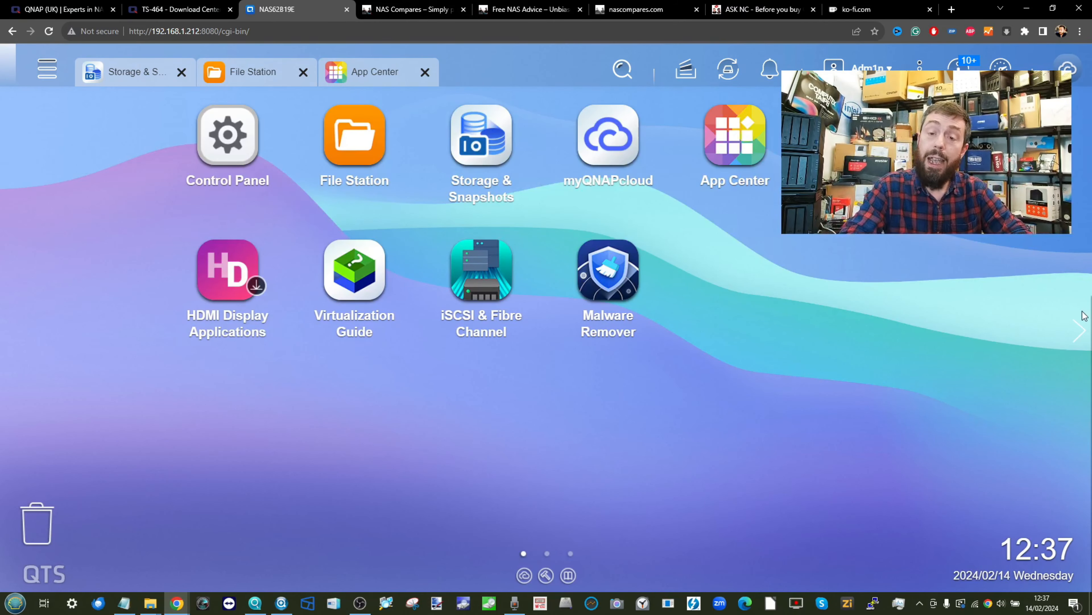
# - Open App Center's Backup/ Sync category and bring up the Qsync Central 4.4.0.15 details page
pyautogui.click(343, 182)
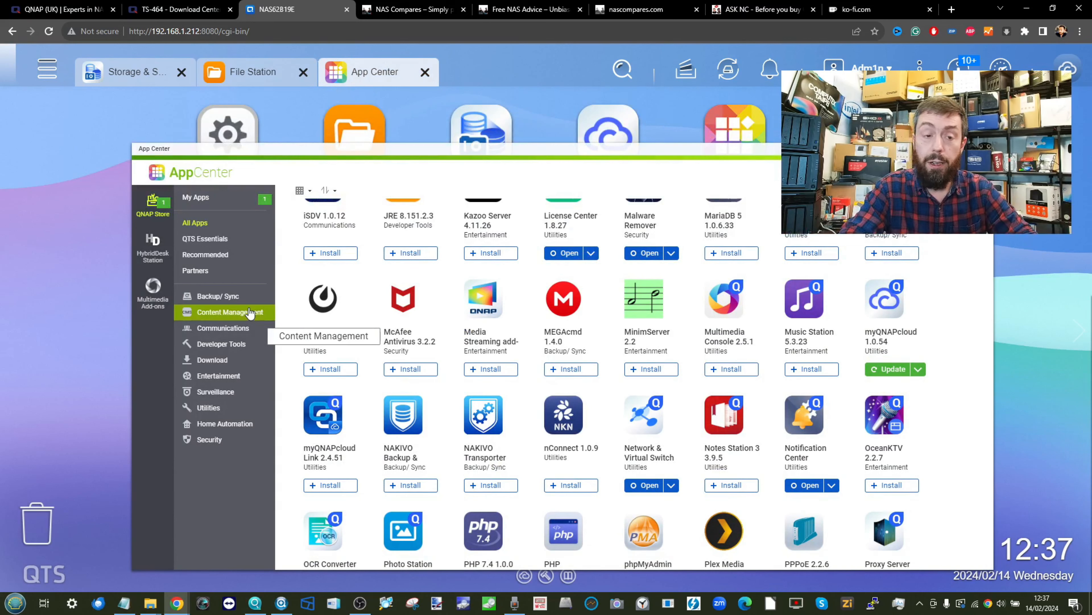
pyautogui.moveTo(248, 150); pyautogui.dragTo(234, 132)
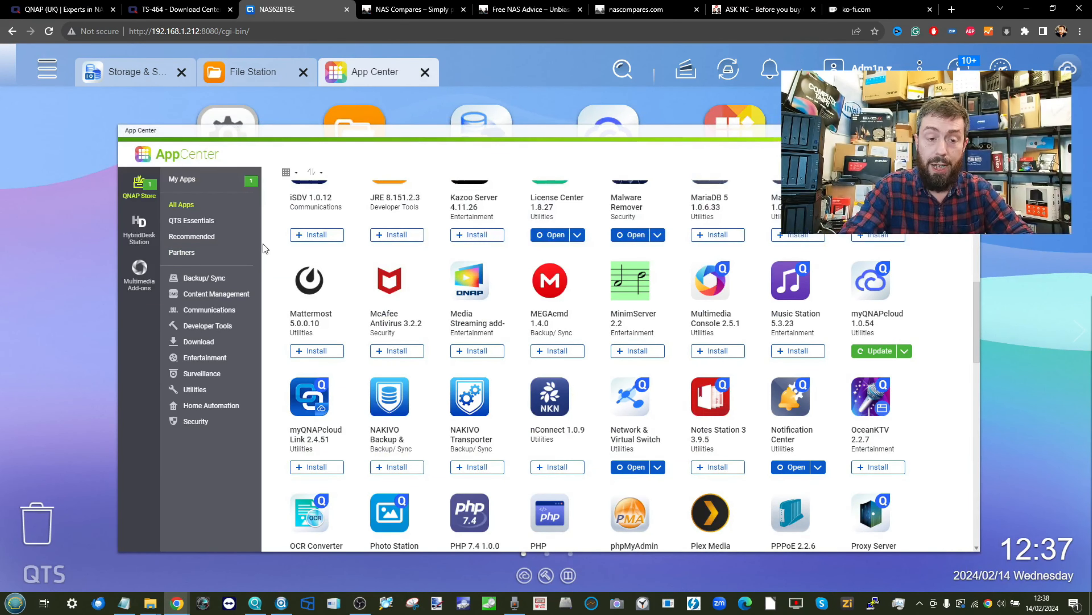
pyautogui.click(211, 285)
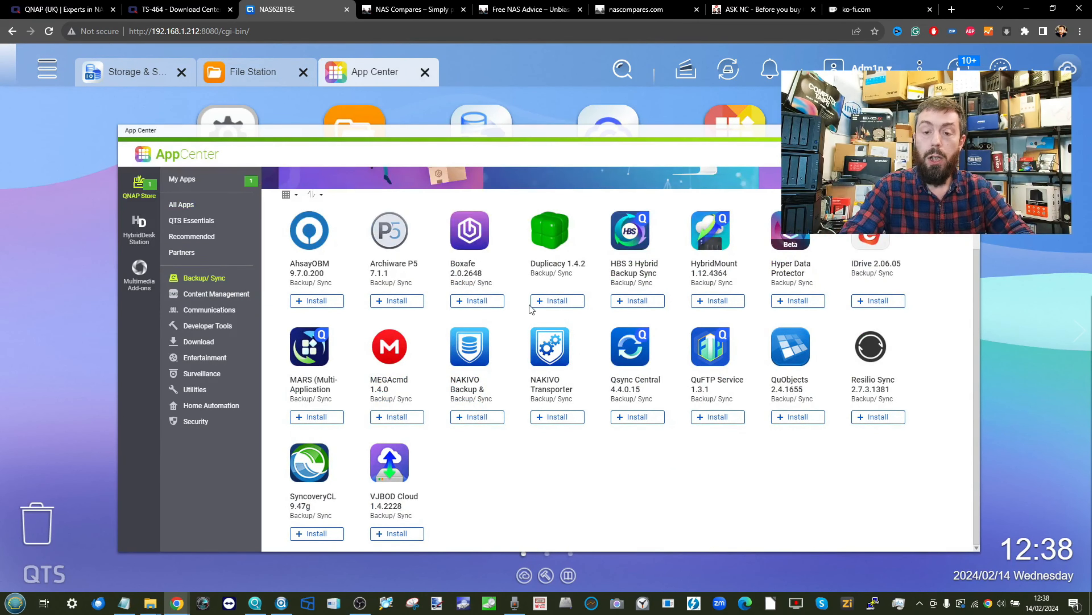
pyautogui.click(629, 349)
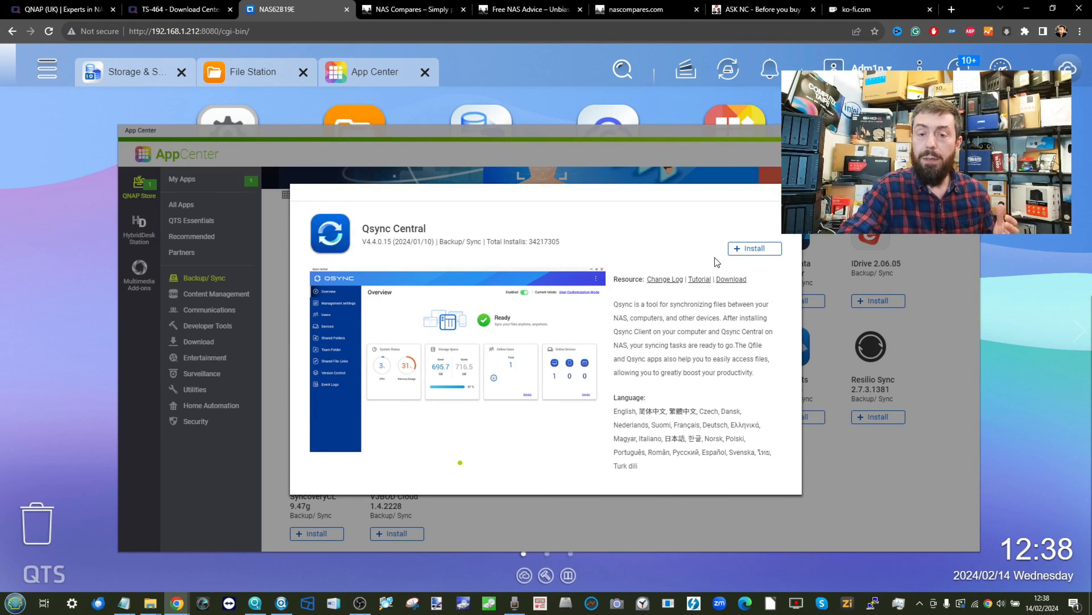
# - Start installing Qsync Central from Backup/ Sync, then switch App Center to All Apps
pyautogui.press('Escape')
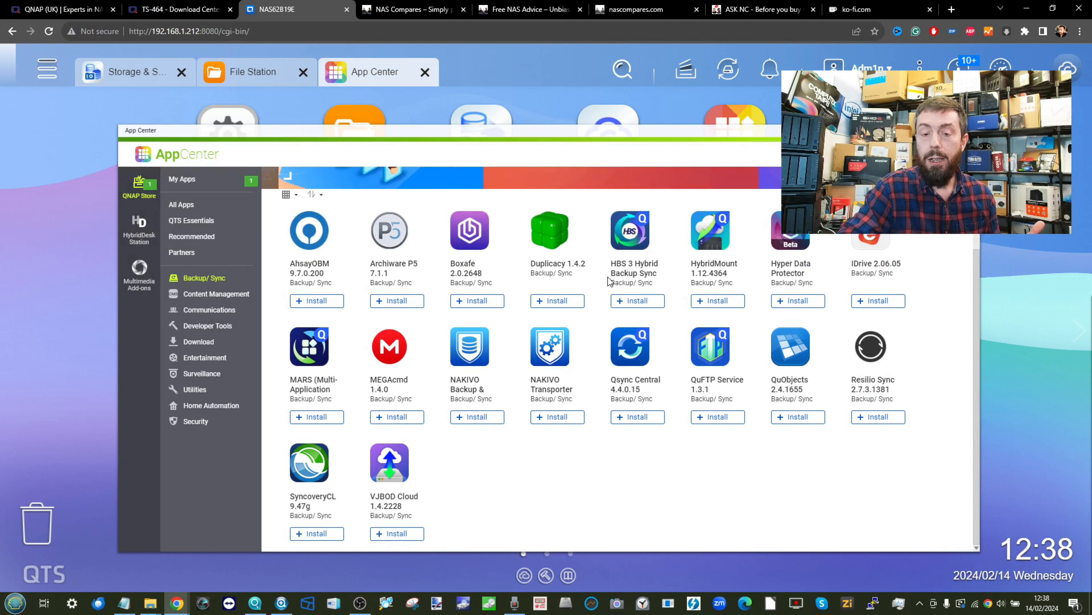
pyautogui.click(625, 417)
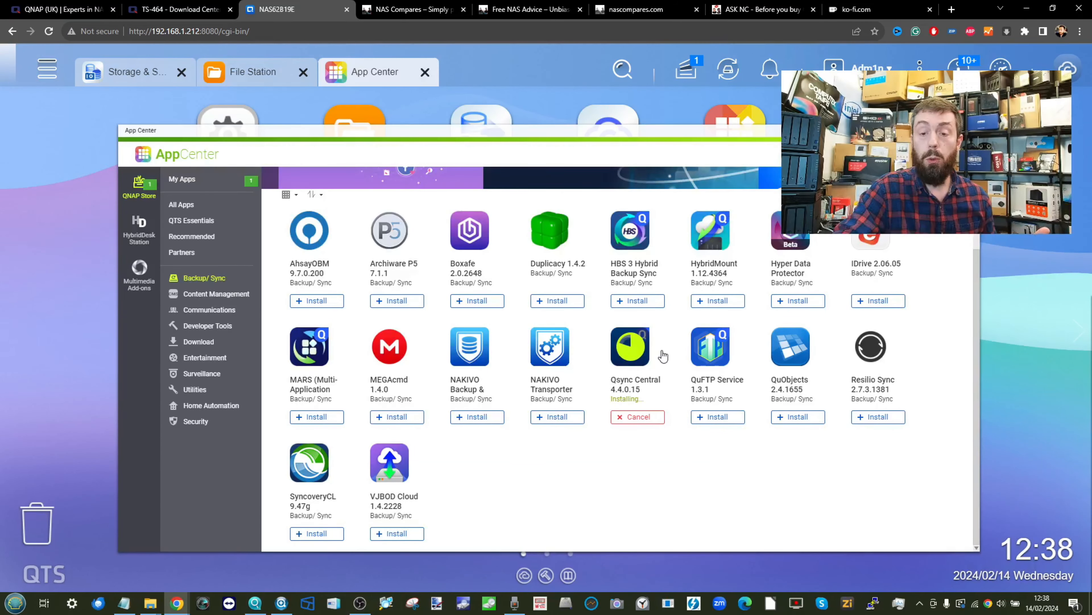
pyautogui.scroll(2, 663, 355)
pyautogui.scroll(-2, 663, 356)
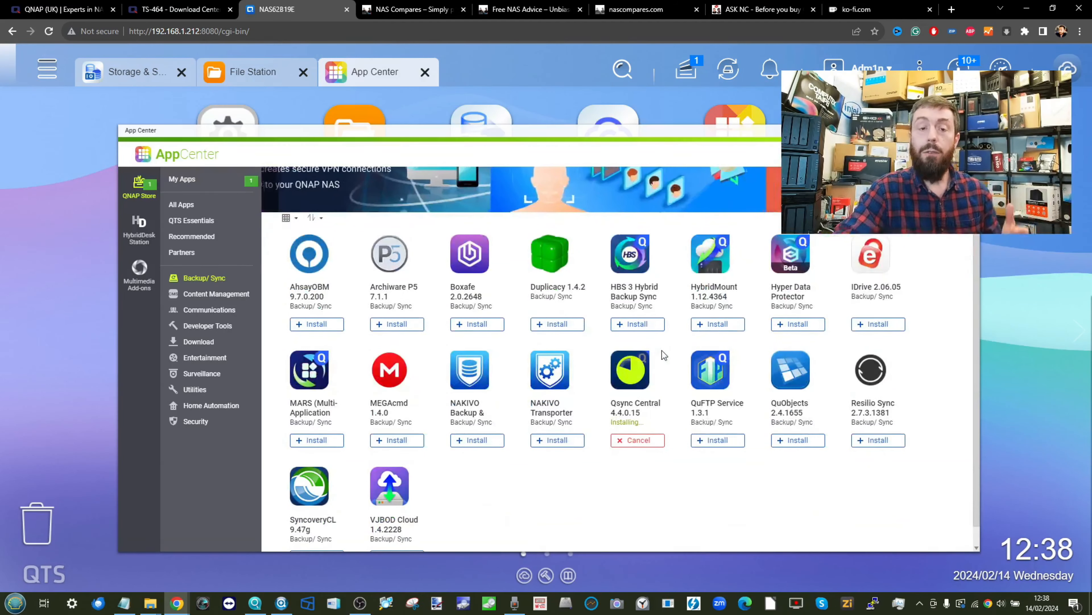
pyautogui.click(185, 205)
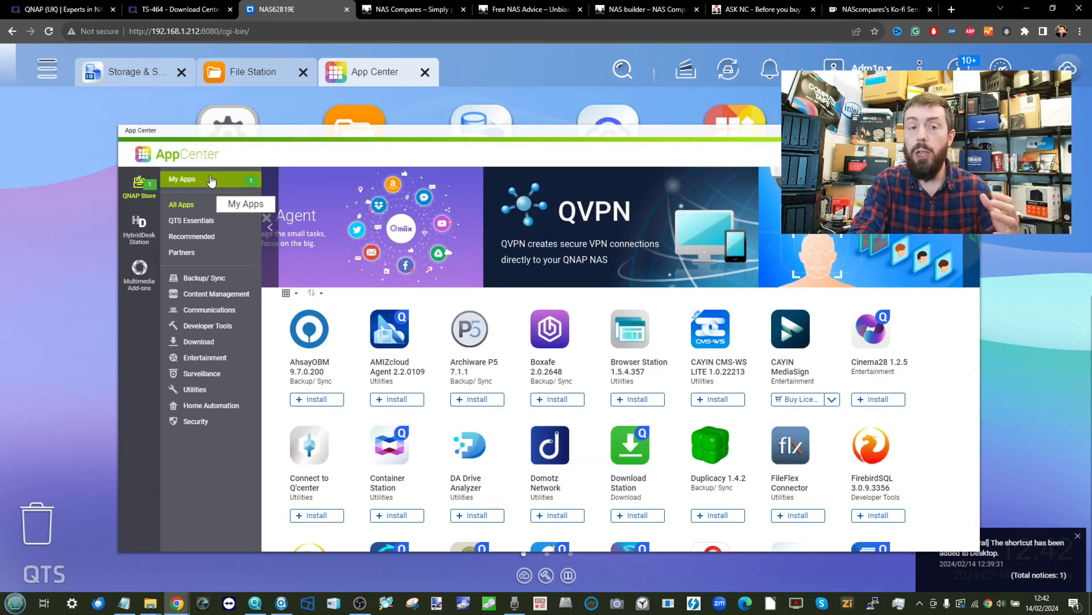
pyautogui.moveTo(150, 603)
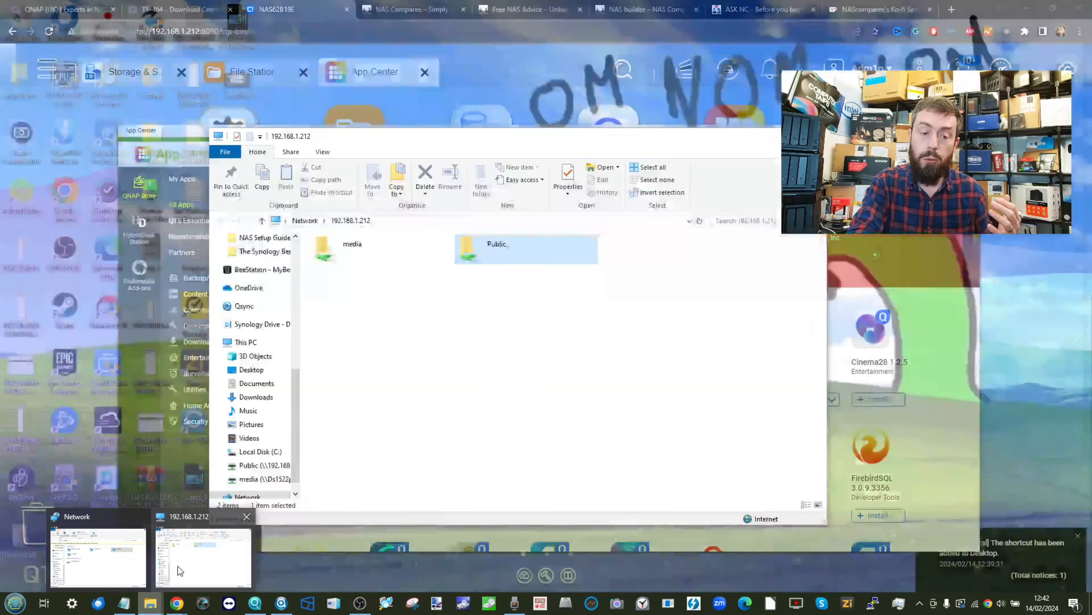
pyautogui.click(177, 566)
pyautogui.click(305, 220)
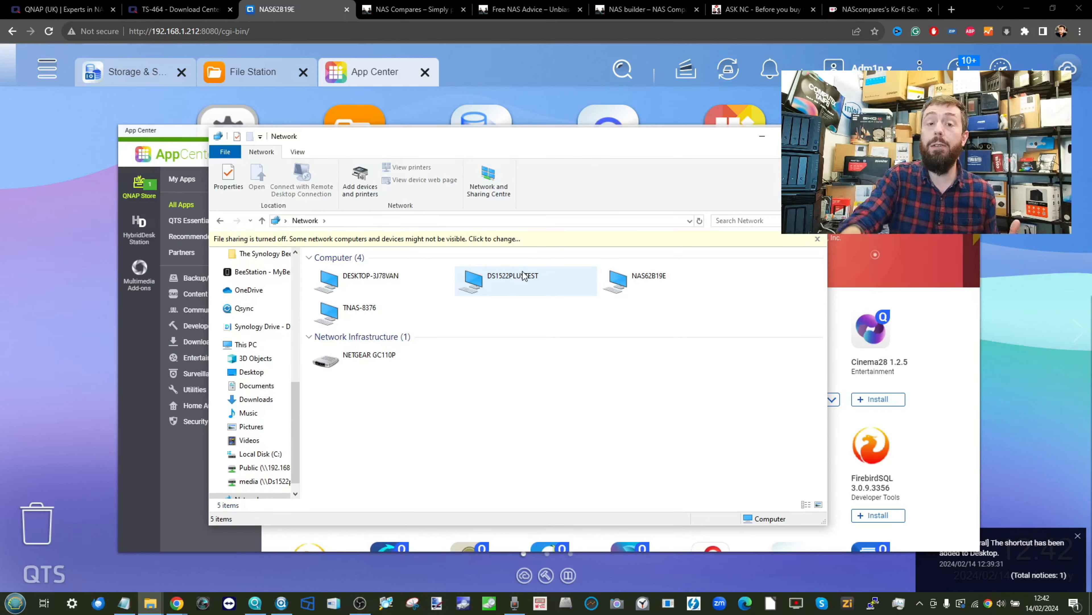
pyautogui.moveTo(545, 139); pyautogui.dragTo(577, 121)
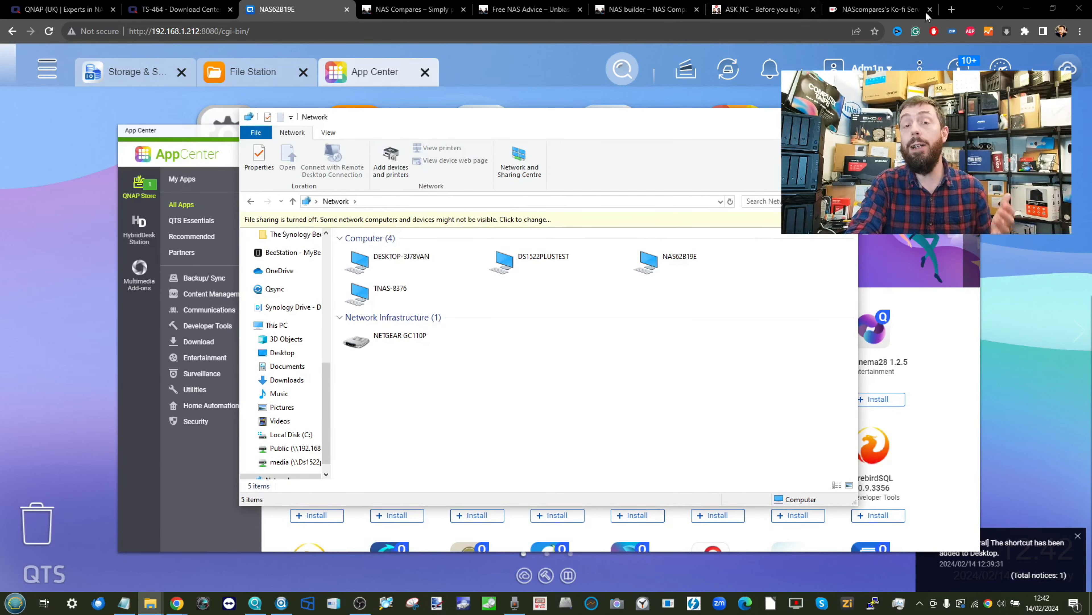
pyautogui.click(793, 117)
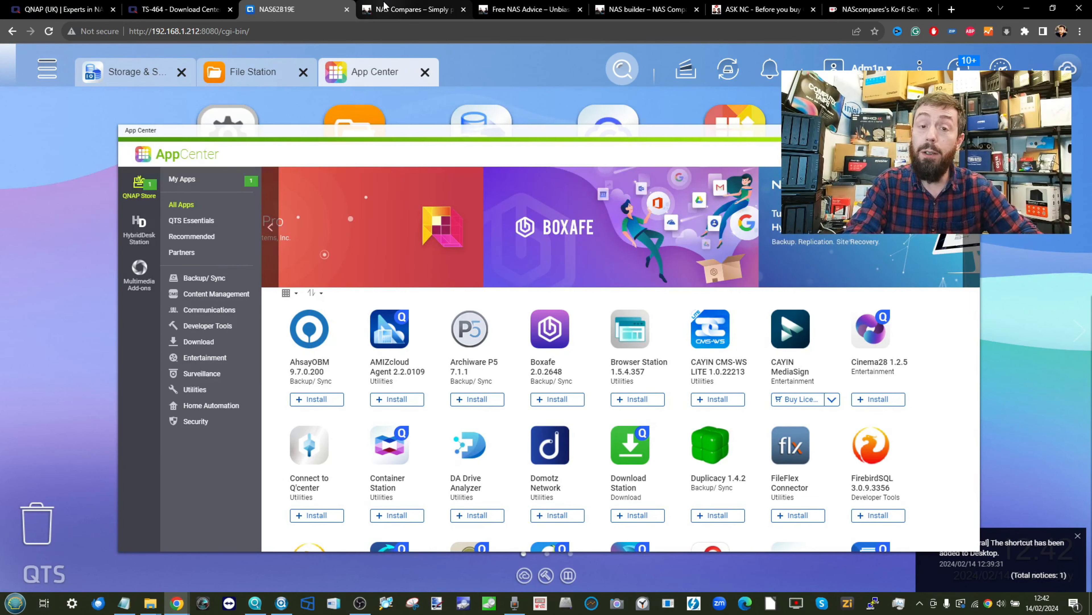
# - Switch to the NAS Compares homepage tab and scroll through it
pyautogui.click(410, 9)
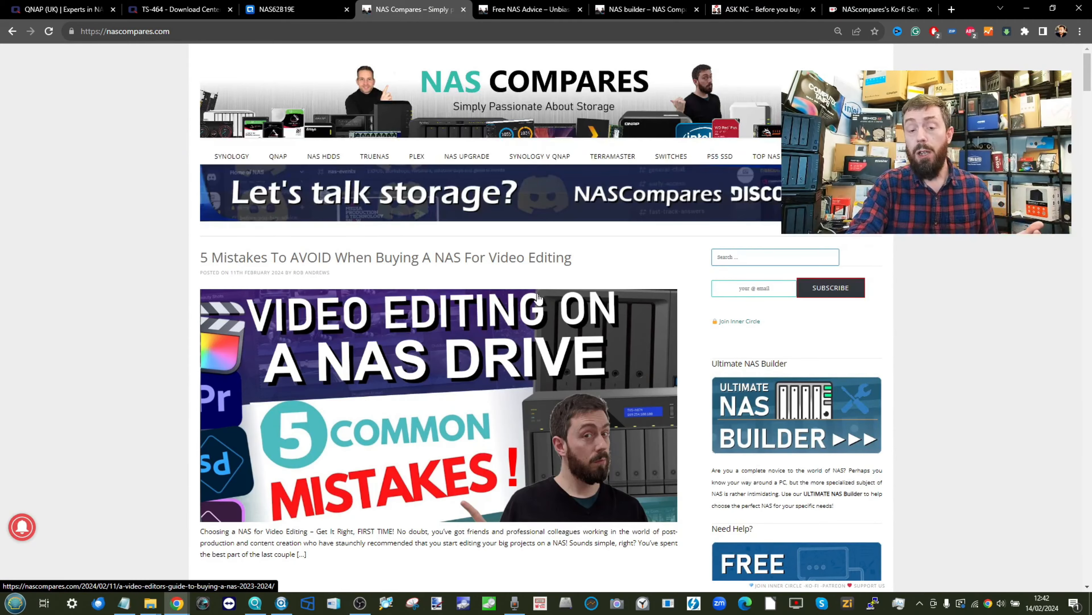
pyautogui.scroll(-3, 723, 242)
pyautogui.scroll(-3, 723, 245)
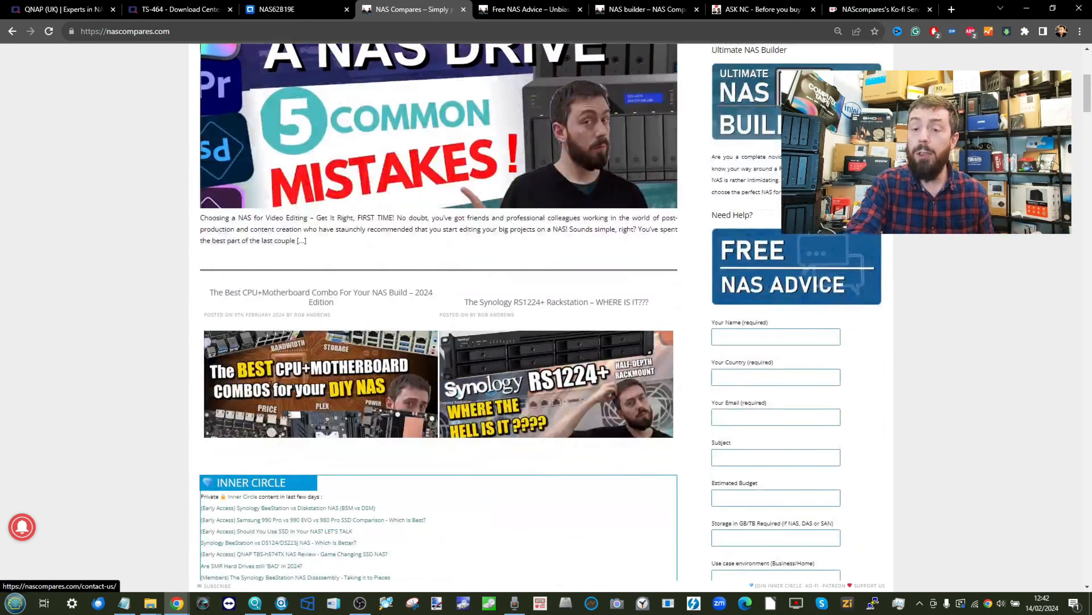
pyautogui.scroll(6, 802, 401)
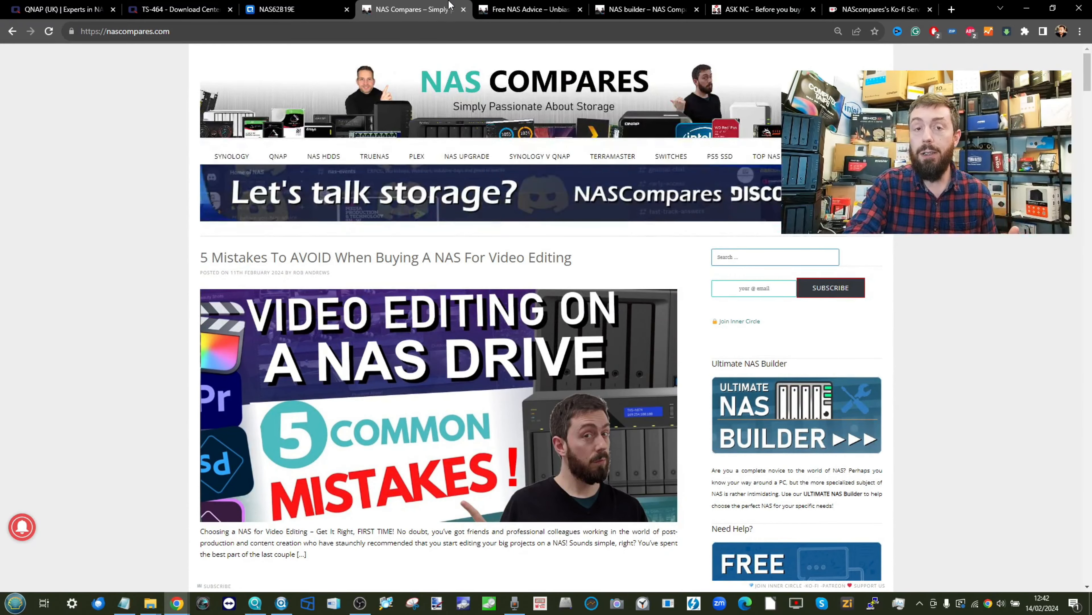
# - Scroll the Free NAS Advice page down to the £8.45 Ko-fi Fast Track Enquiry box
pyautogui.click(506, 12)
pyautogui.scroll(-9, 554, 148)
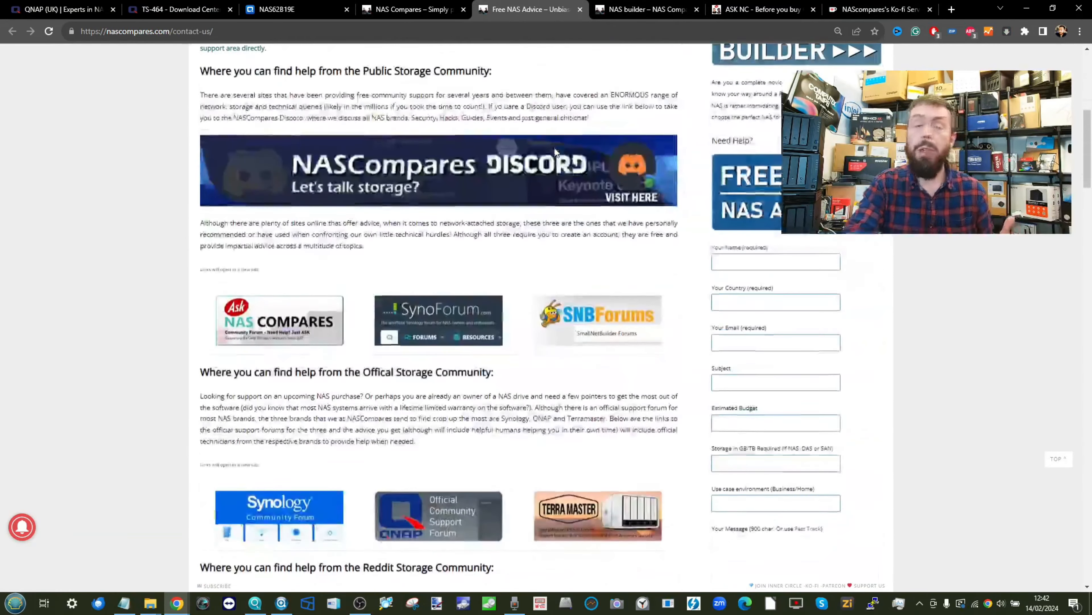
pyautogui.scroll(-1, 555, 148)
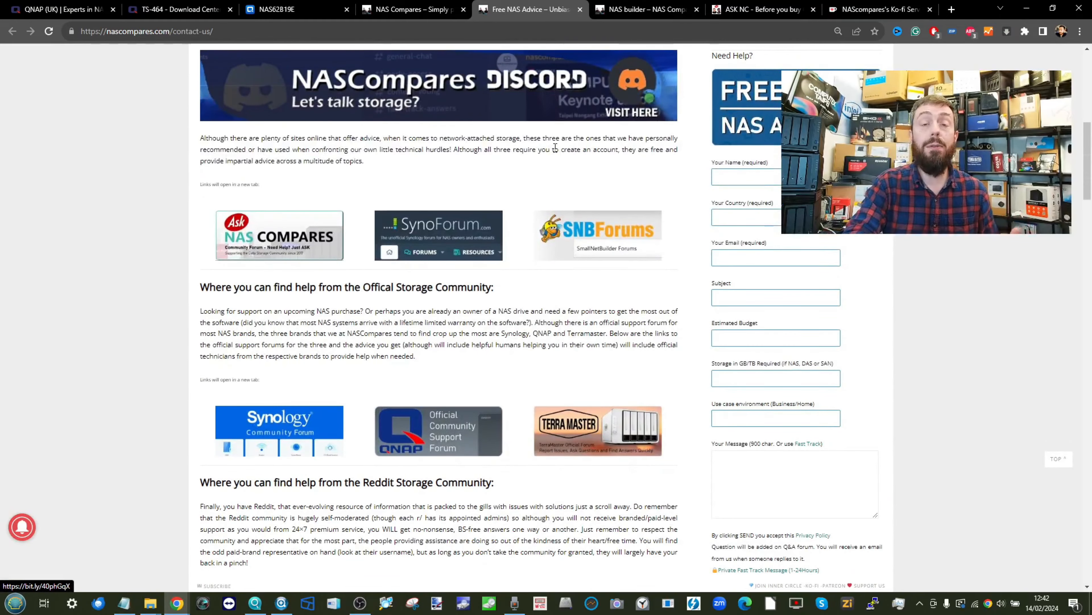
pyautogui.scroll(4, 555, 148)
pyautogui.scroll(-2, 556, 149)
pyautogui.hscroll(-2, 555, 148)
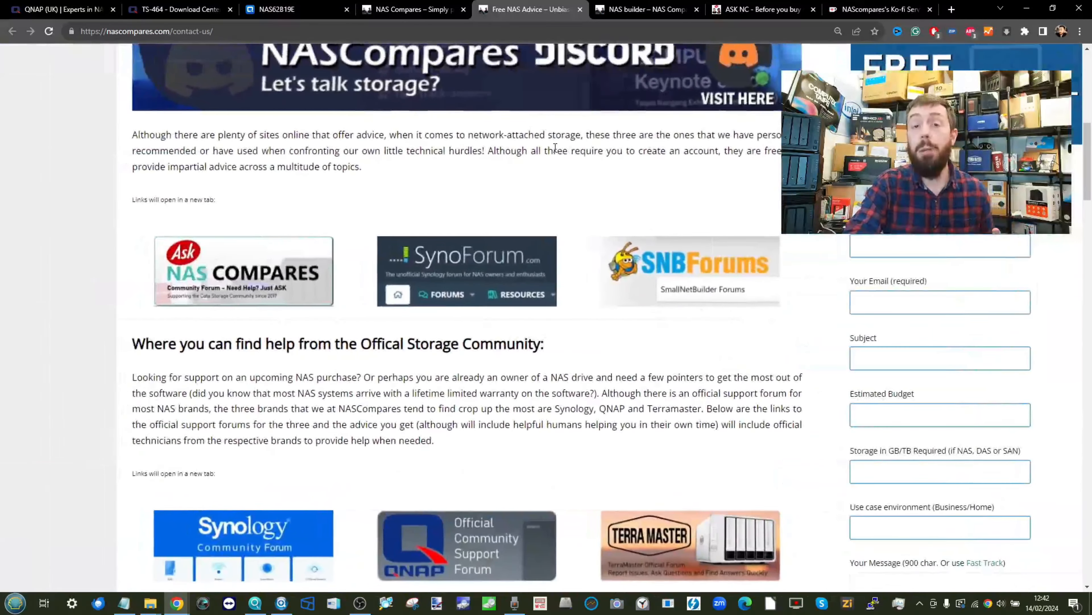
pyautogui.scroll(-5, 555, 148)
pyautogui.scroll(-2, 556, 148)
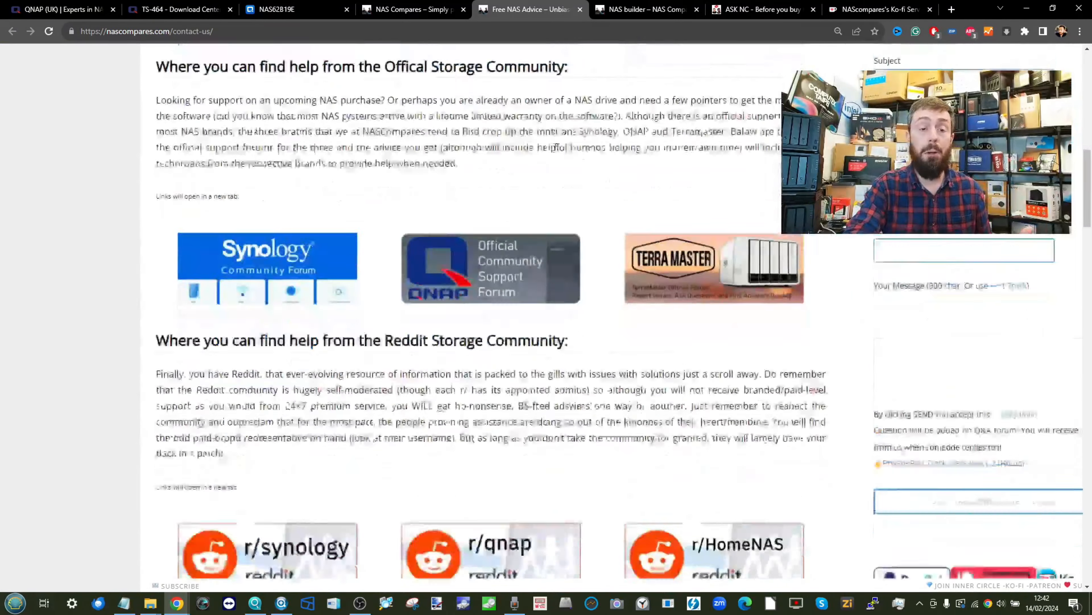
pyautogui.scroll(-10, 554, 148)
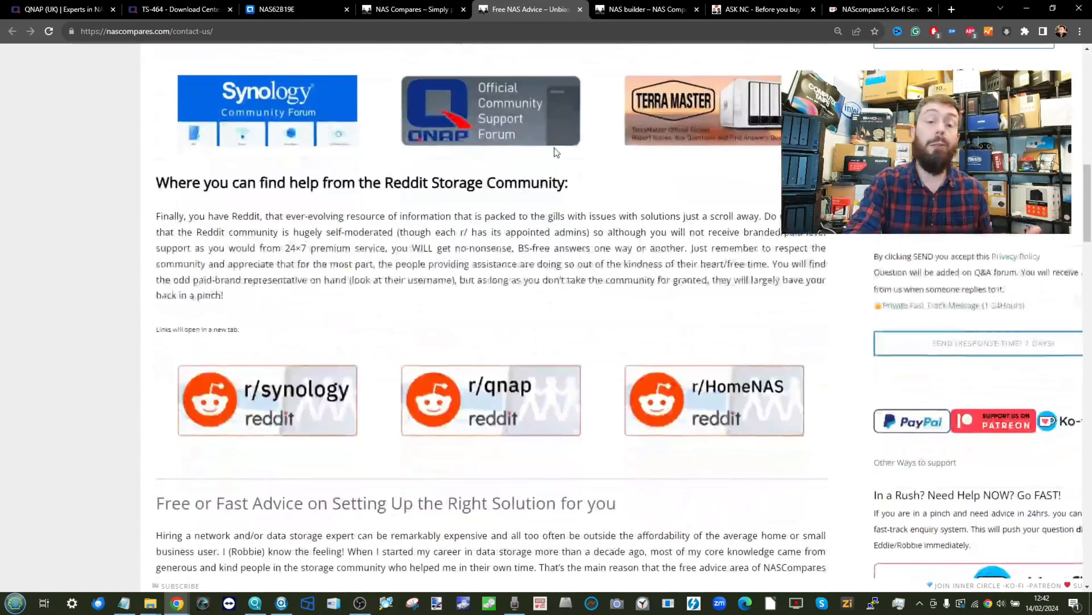
pyautogui.scroll(-5, 556, 148)
pyautogui.scroll(2, 555, 148)
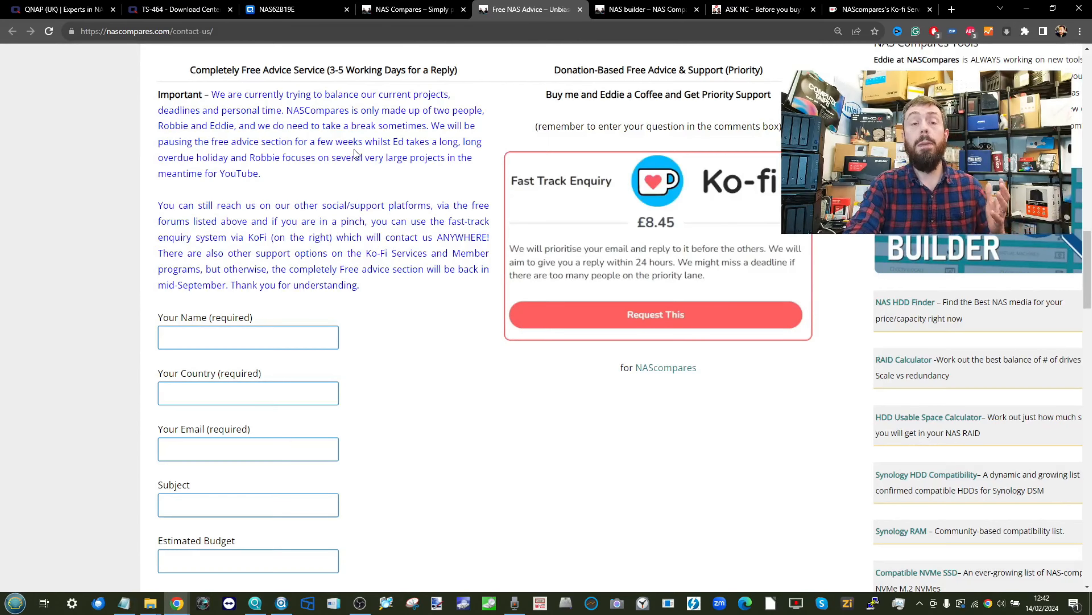
pyautogui.scroll(-1, 331, 191)
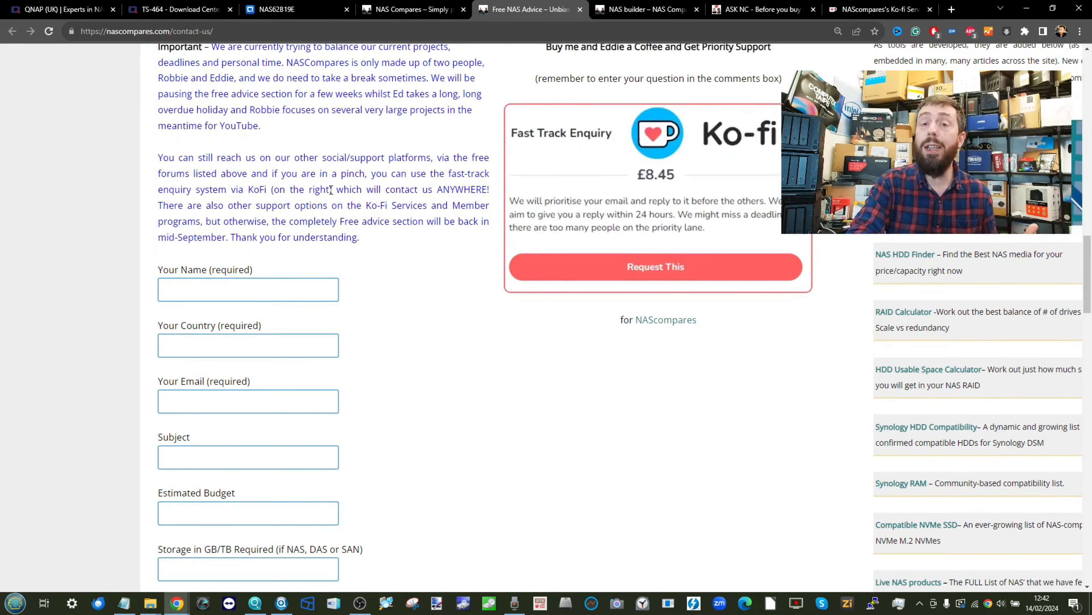
pyautogui.scroll(-9, 331, 191)
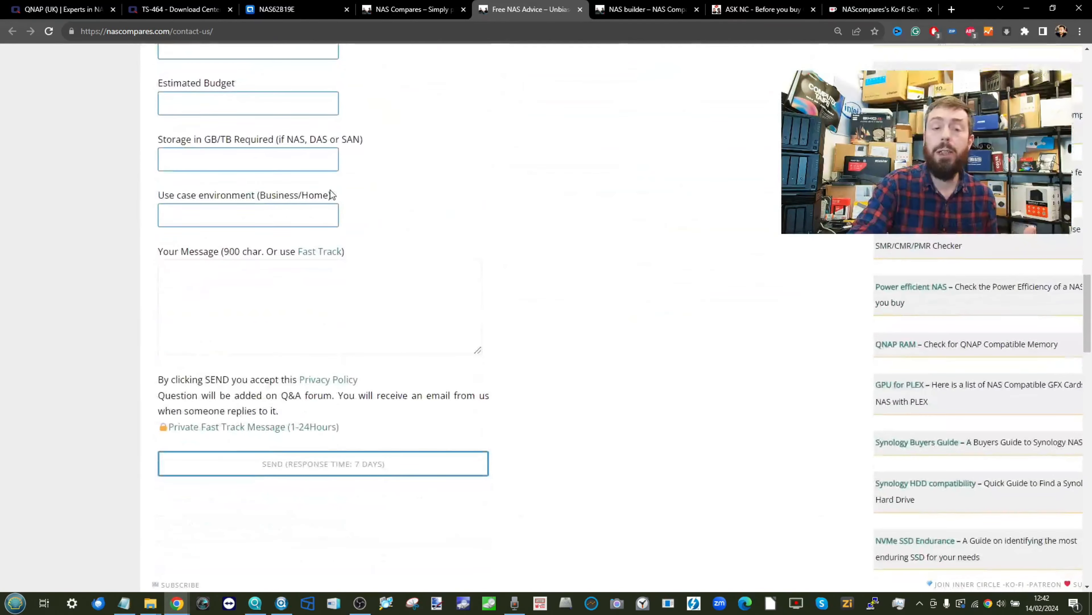
pyautogui.scroll(14, 330, 190)
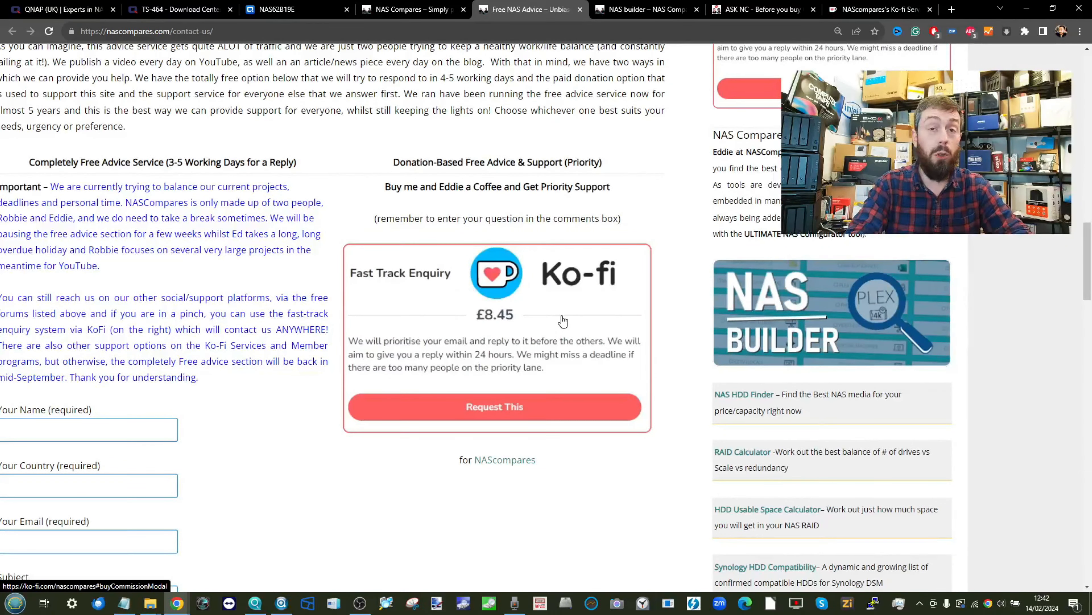
# - Glance at the ASK NC forum, then scroll the Ko-fi Services list to the £8.45 Fast Track offer
pyautogui.click(760, 9)
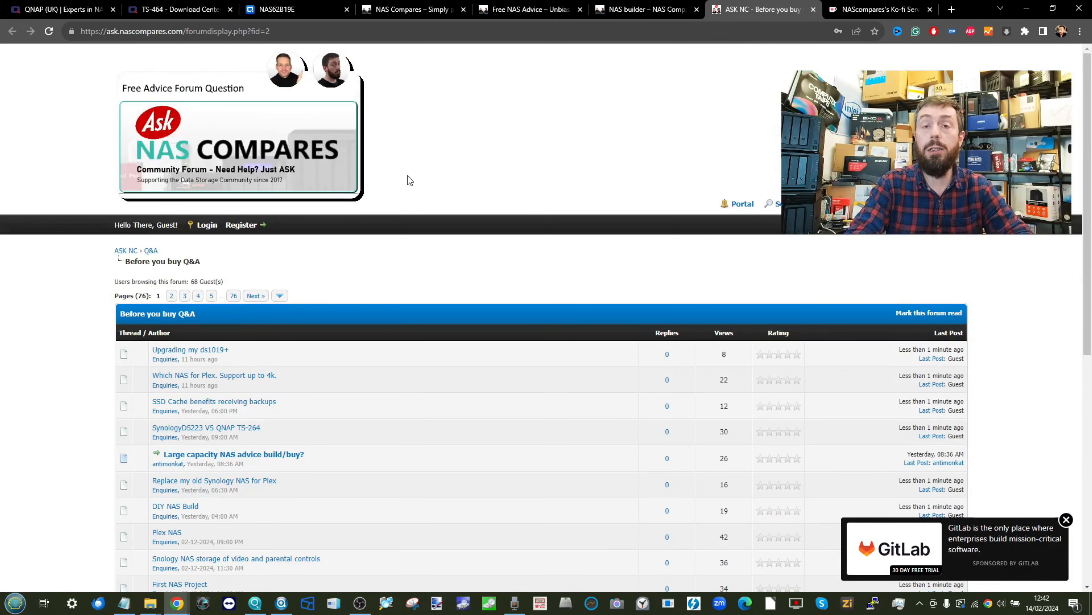
pyautogui.scroll(-3, 409, 179)
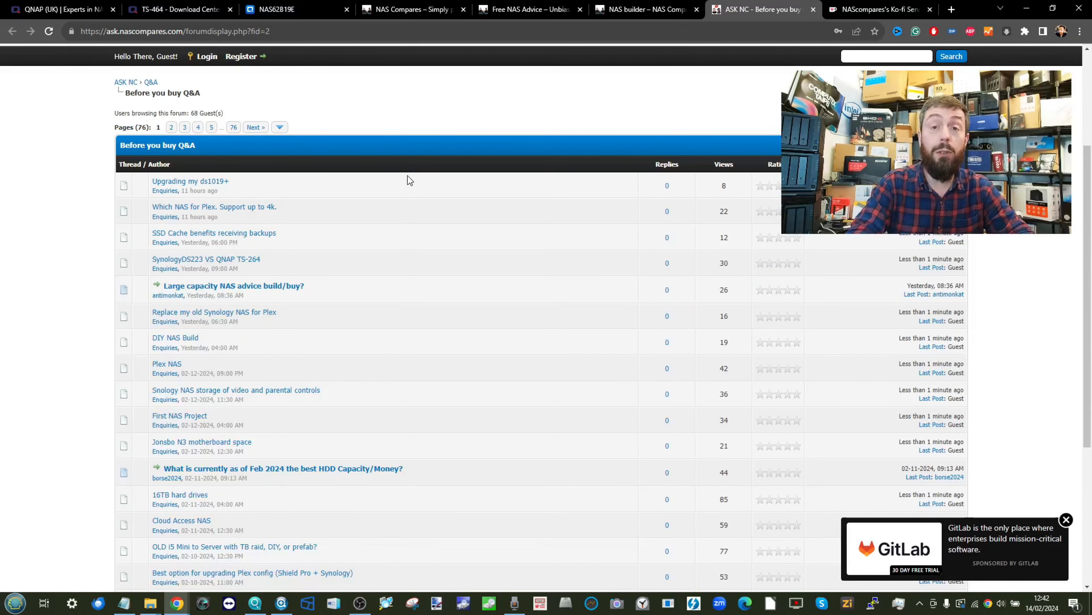
pyautogui.click(879, 9)
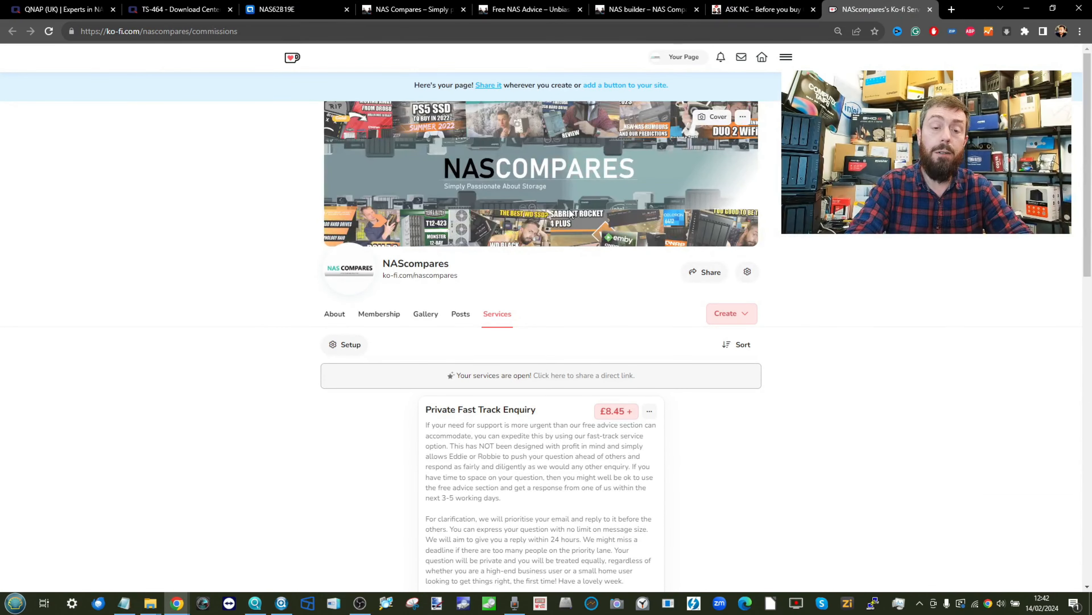
pyautogui.scroll(-4, 569, 209)
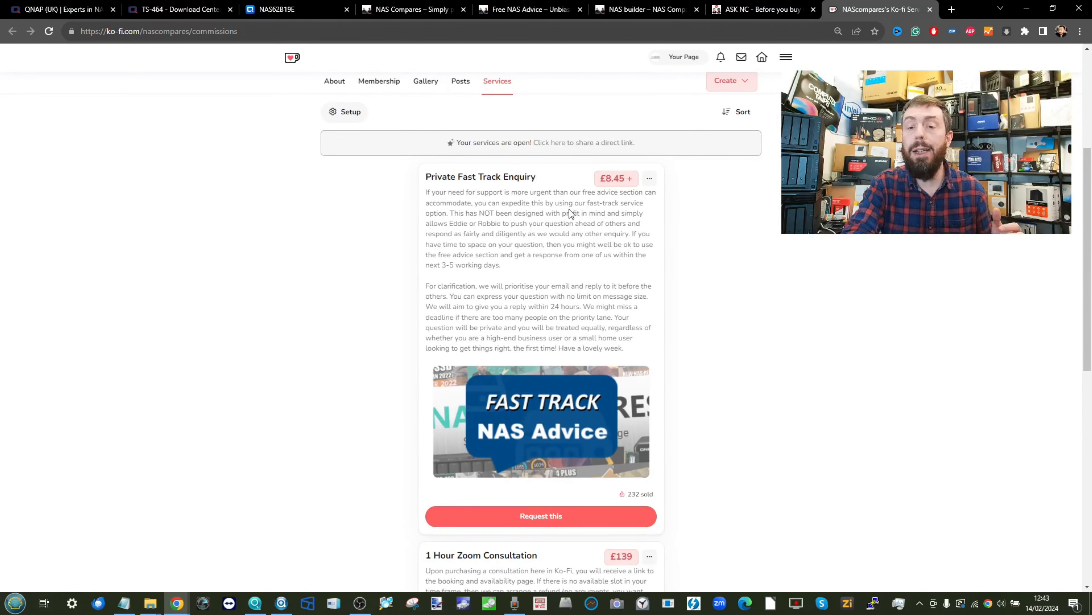
pyautogui.keyDown('ctrl'); pyautogui.scroll(4, 569, 207); pyautogui.keyUp('ctrl')
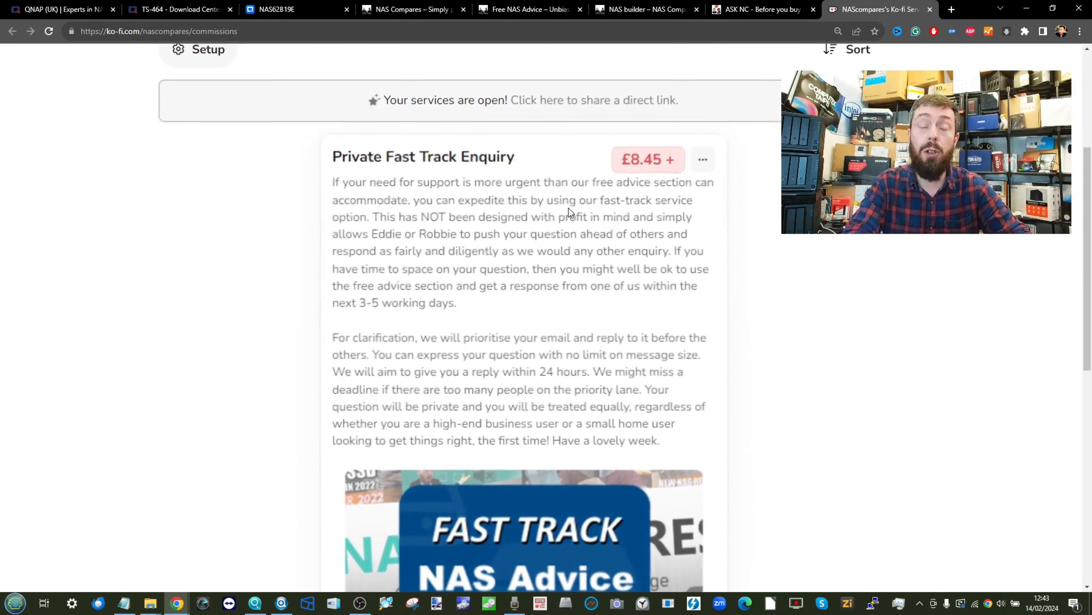
pyautogui.scroll(-2, 570, 213)
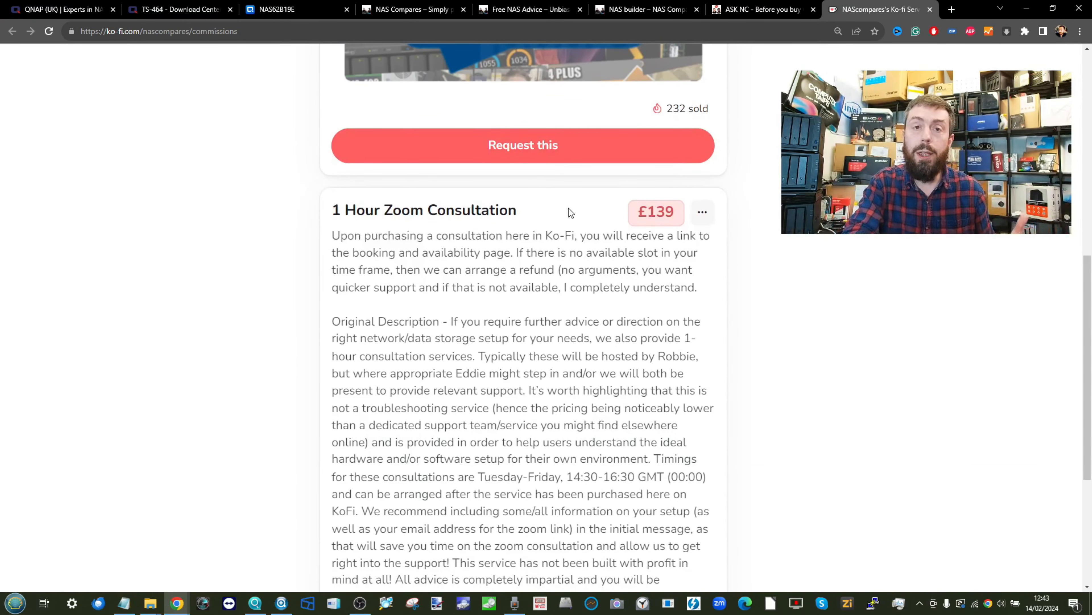
pyautogui.scroll(5, 568, 208)
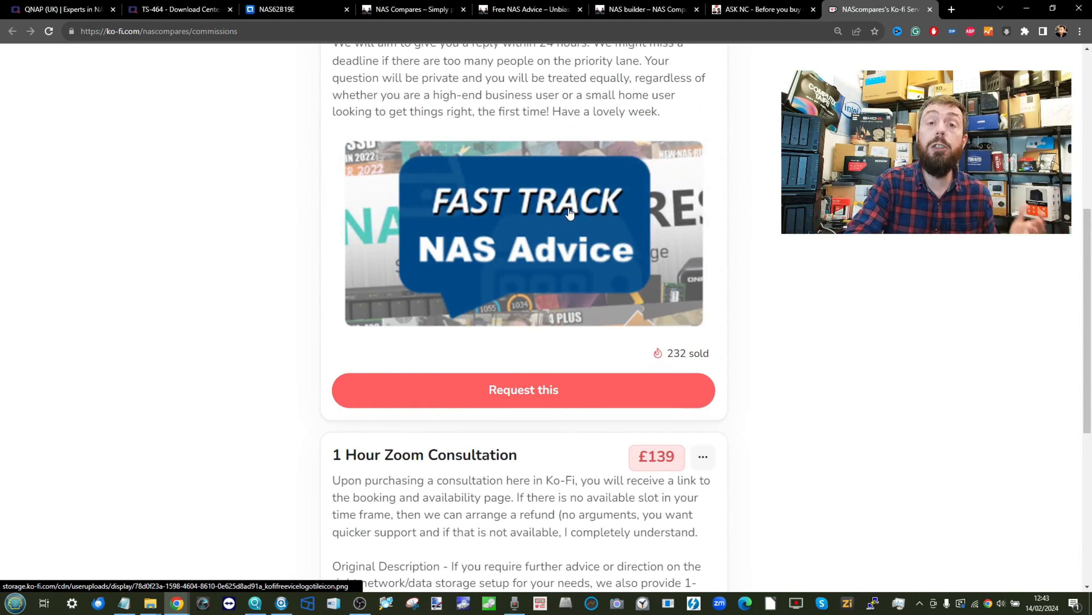